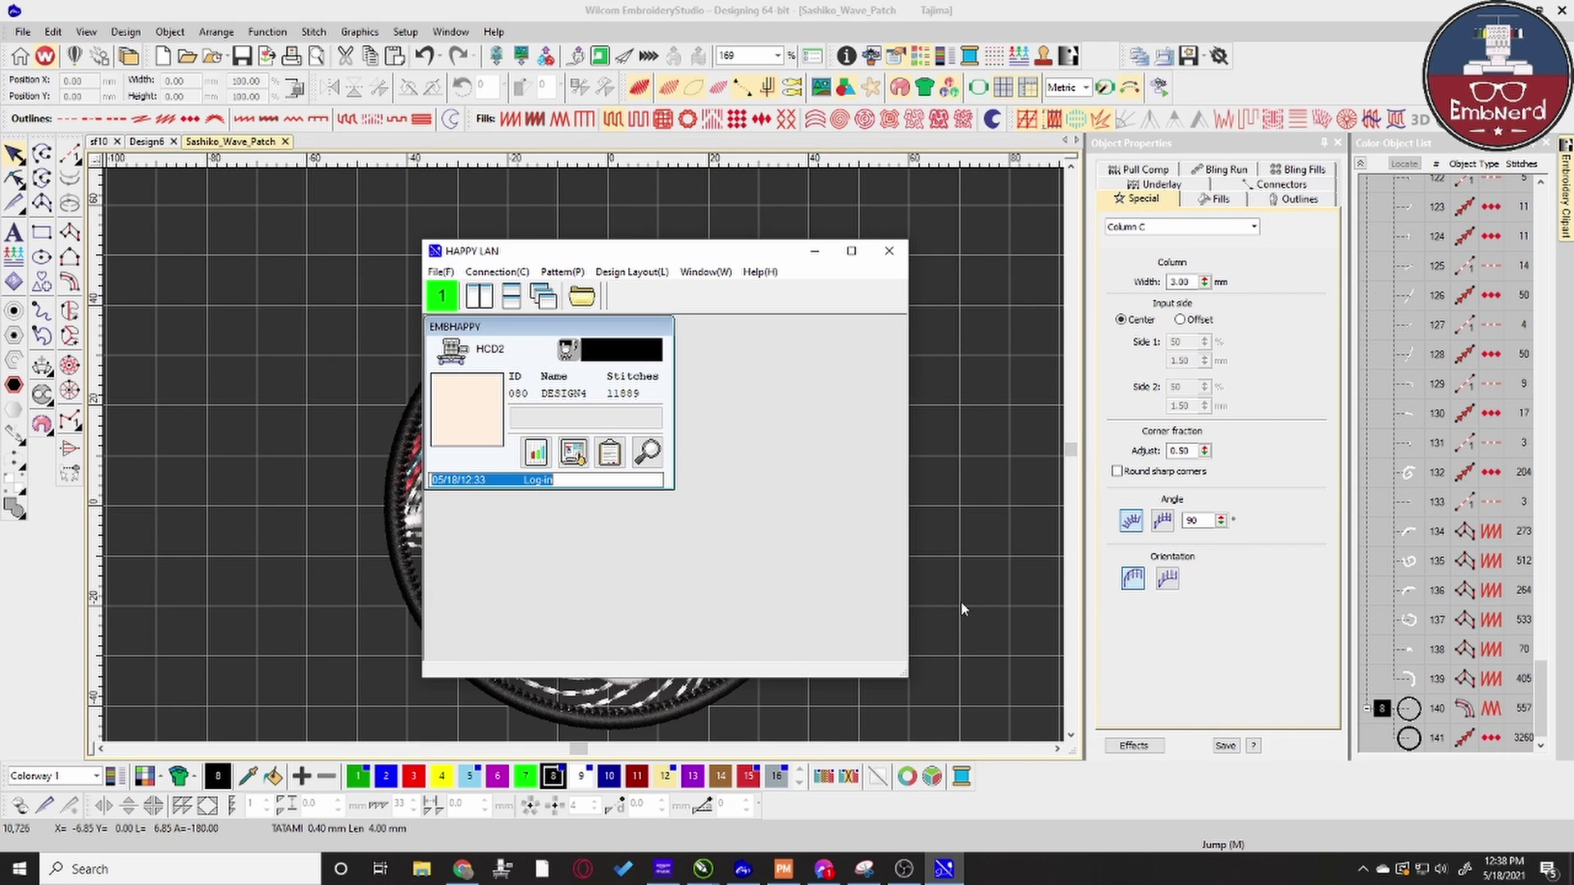
{"action": "left_click_drag", "start_coordinate": [628, 261], "coordinate": [548, 235]}
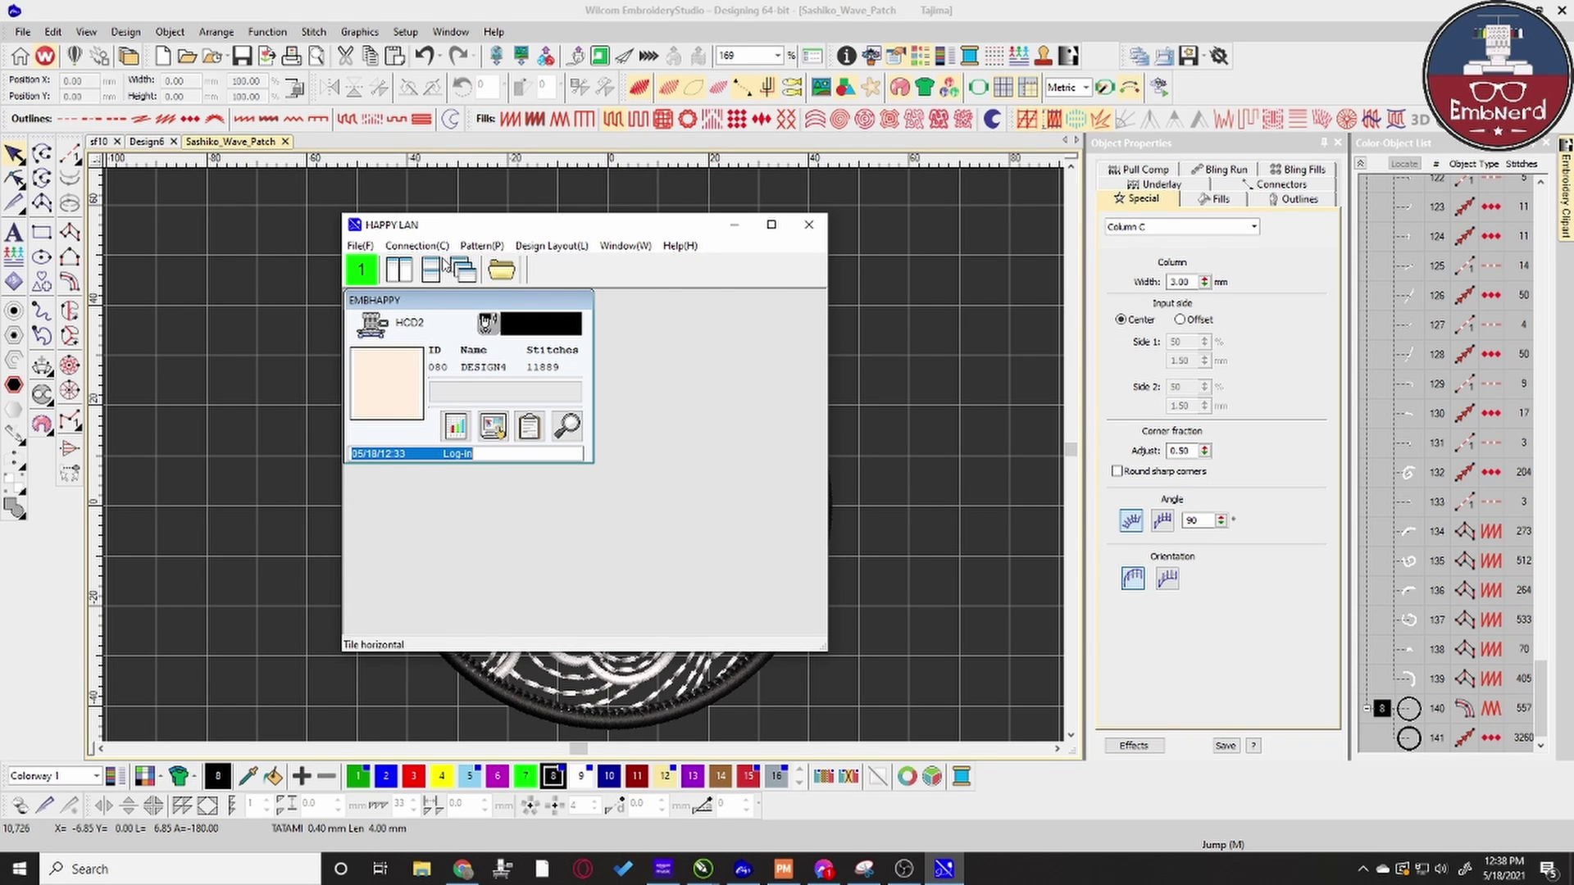
{"action": "left_click", "coordinate": [502, 270]}
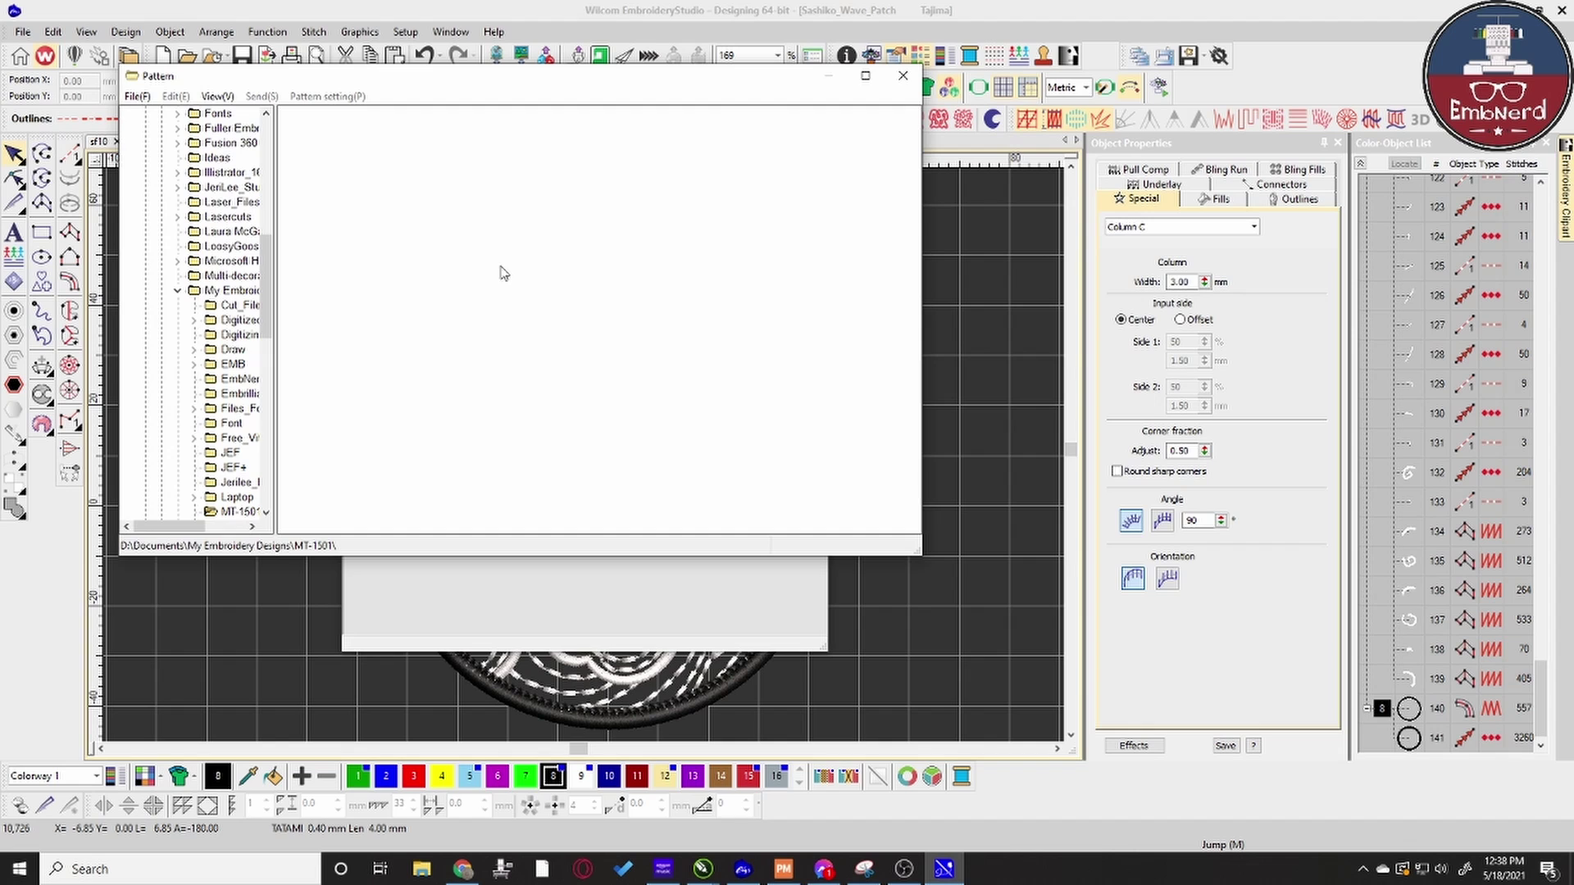
{"action": "left_click", "coordinate": [903, 76]}
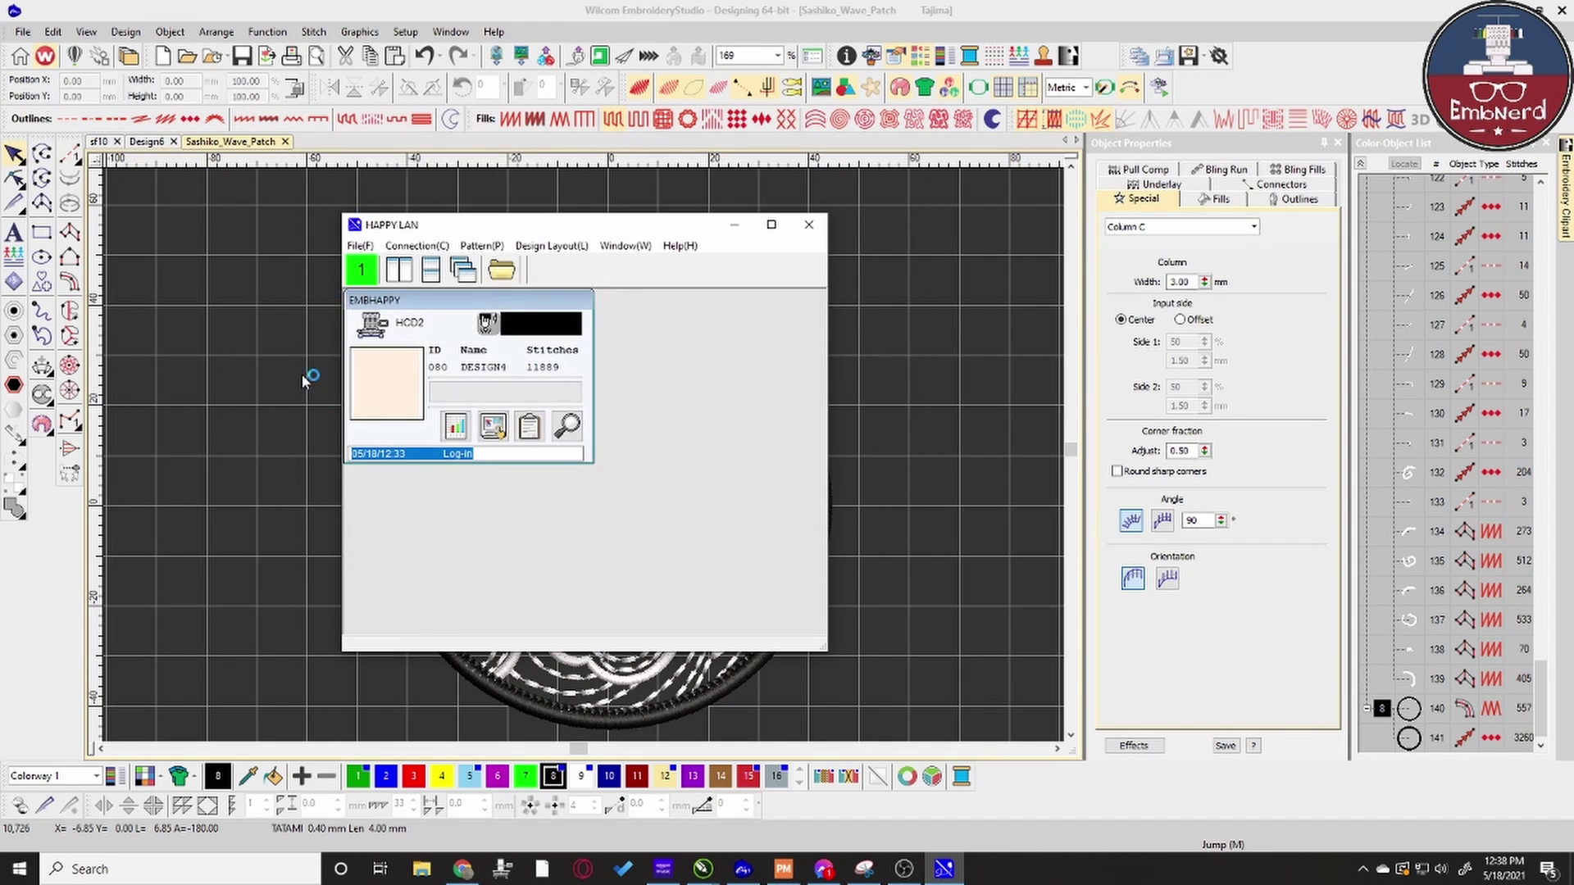
Send Sashiko_Wave_Patch from Wilcom EmbroideryStudio to Happy and acknowledge the sent confirmation.
{"action": "left_click", "coordinate": [239, 292]}
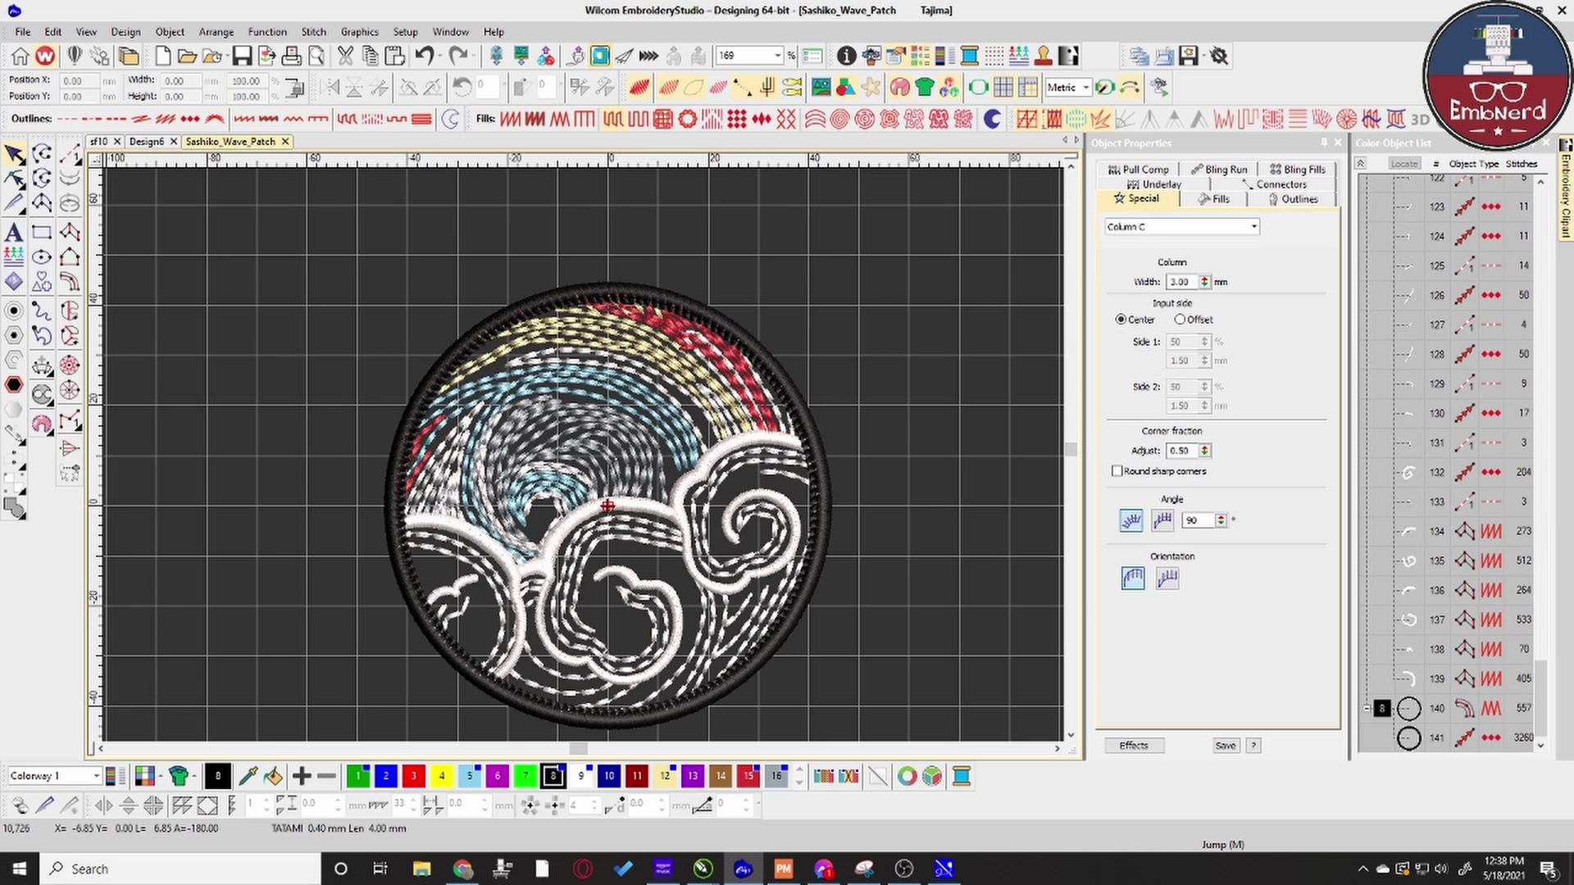
{"action": "left_click", "coordinate": [600, 55]}
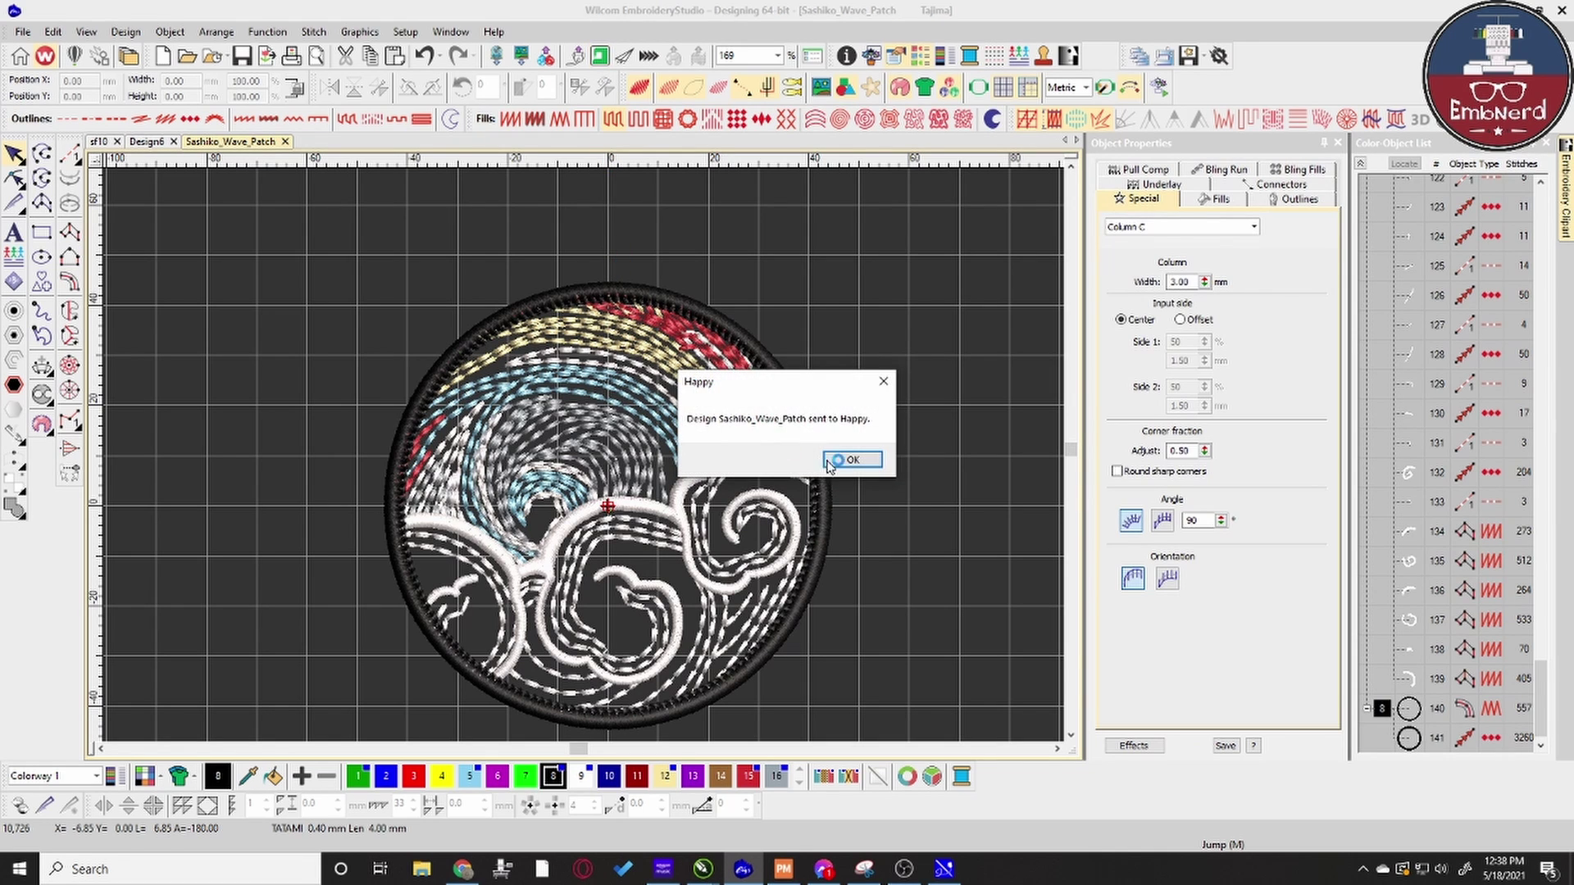
{"action": "left_click", "coordinate": [852, 461]}
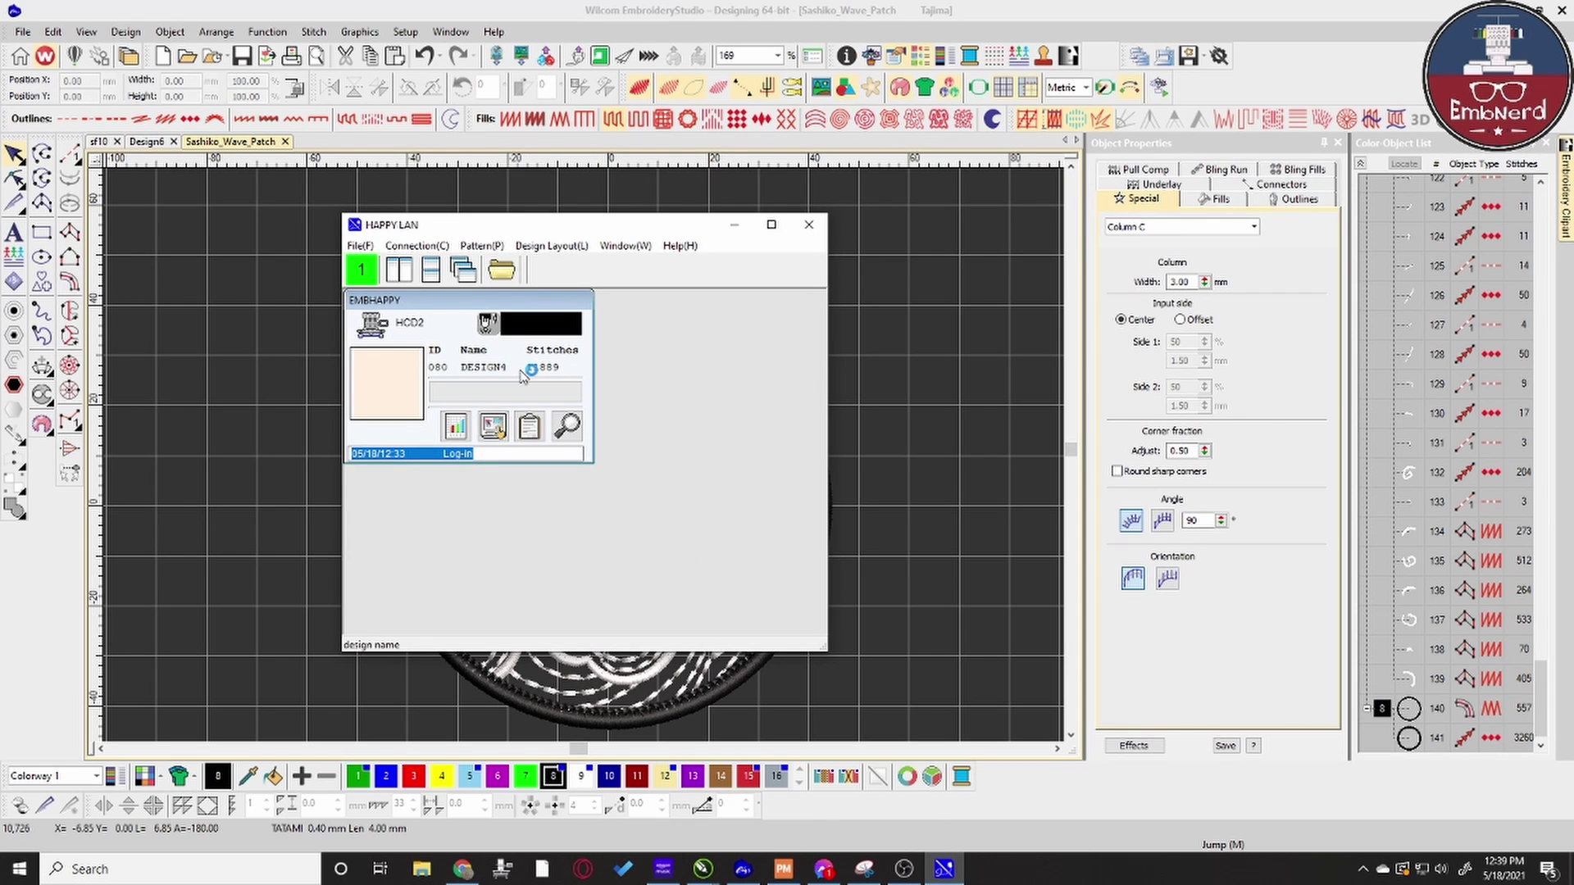
Drag Sashiko_Wave_Patch from the Pattern browser onto the HCD2 machine panel.
{"action": "left_click", "coordinate": [486, 248]}
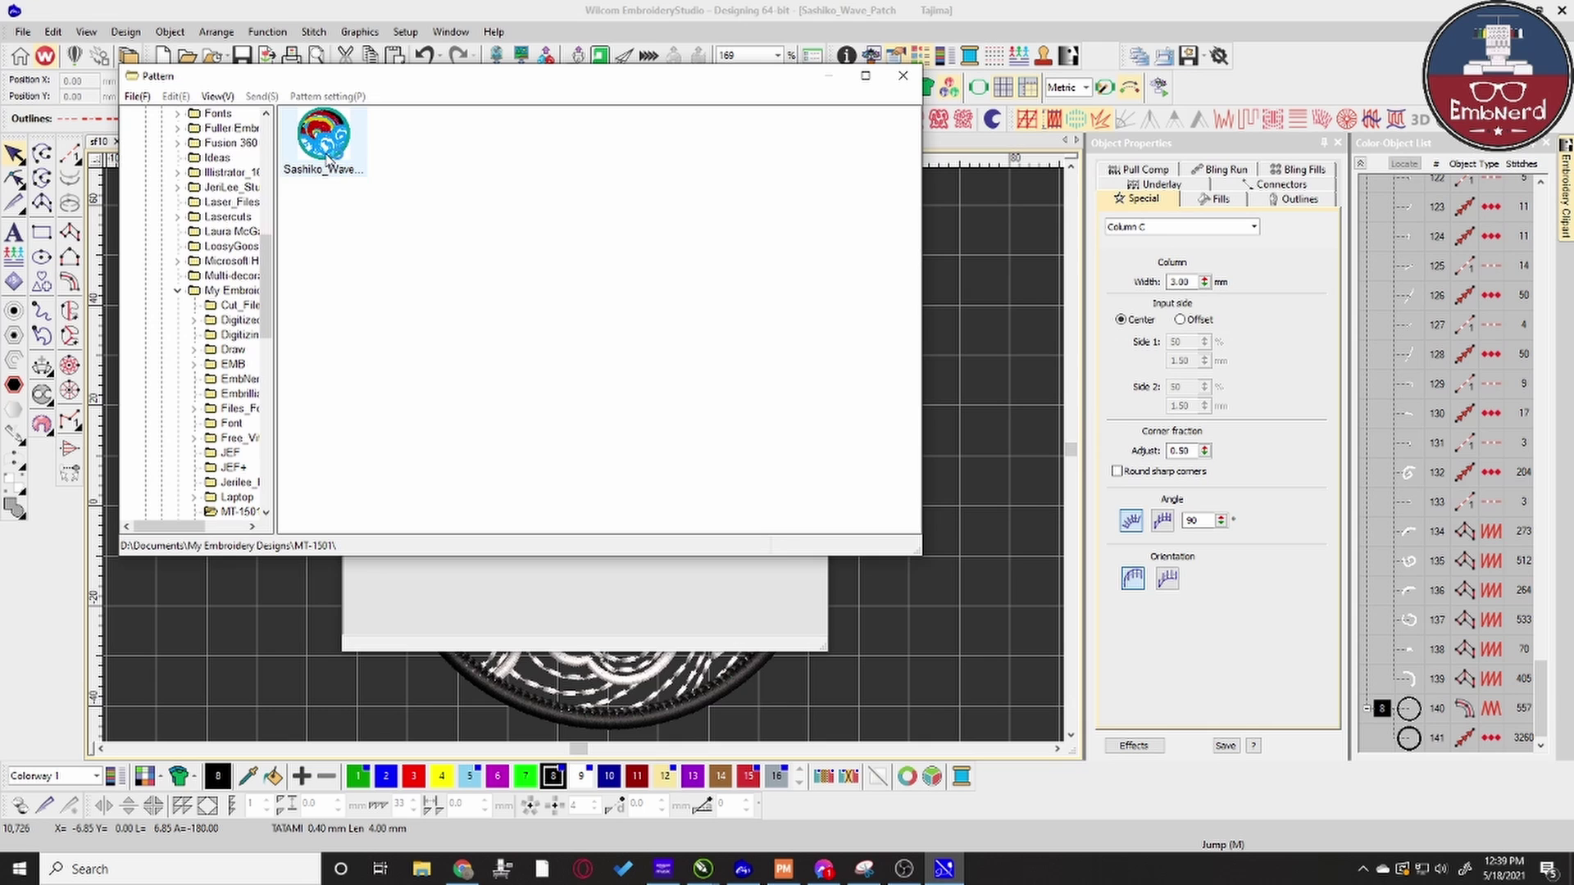
{"action": "left_click", "coordinate": [327, 154]}
{"action": "left_click_drag", "start_coordinate": [327, 154], "coordinate": [902, 90]}
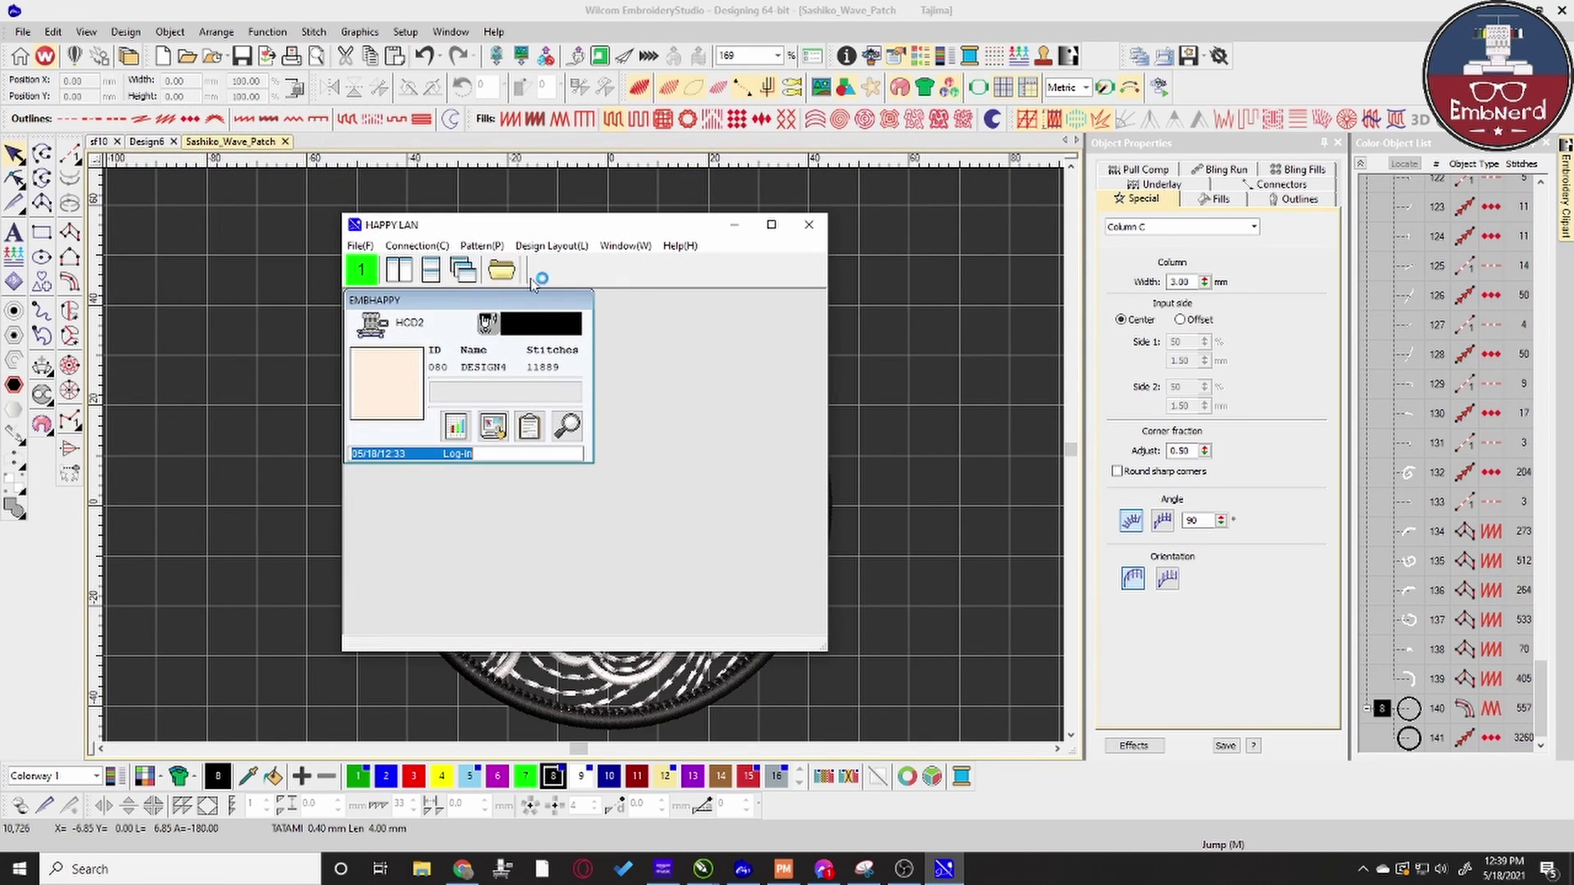
View the machine's run details and log message list, closing each afterwards.
{"action": "left_click", "coordinate": [457, 428]}
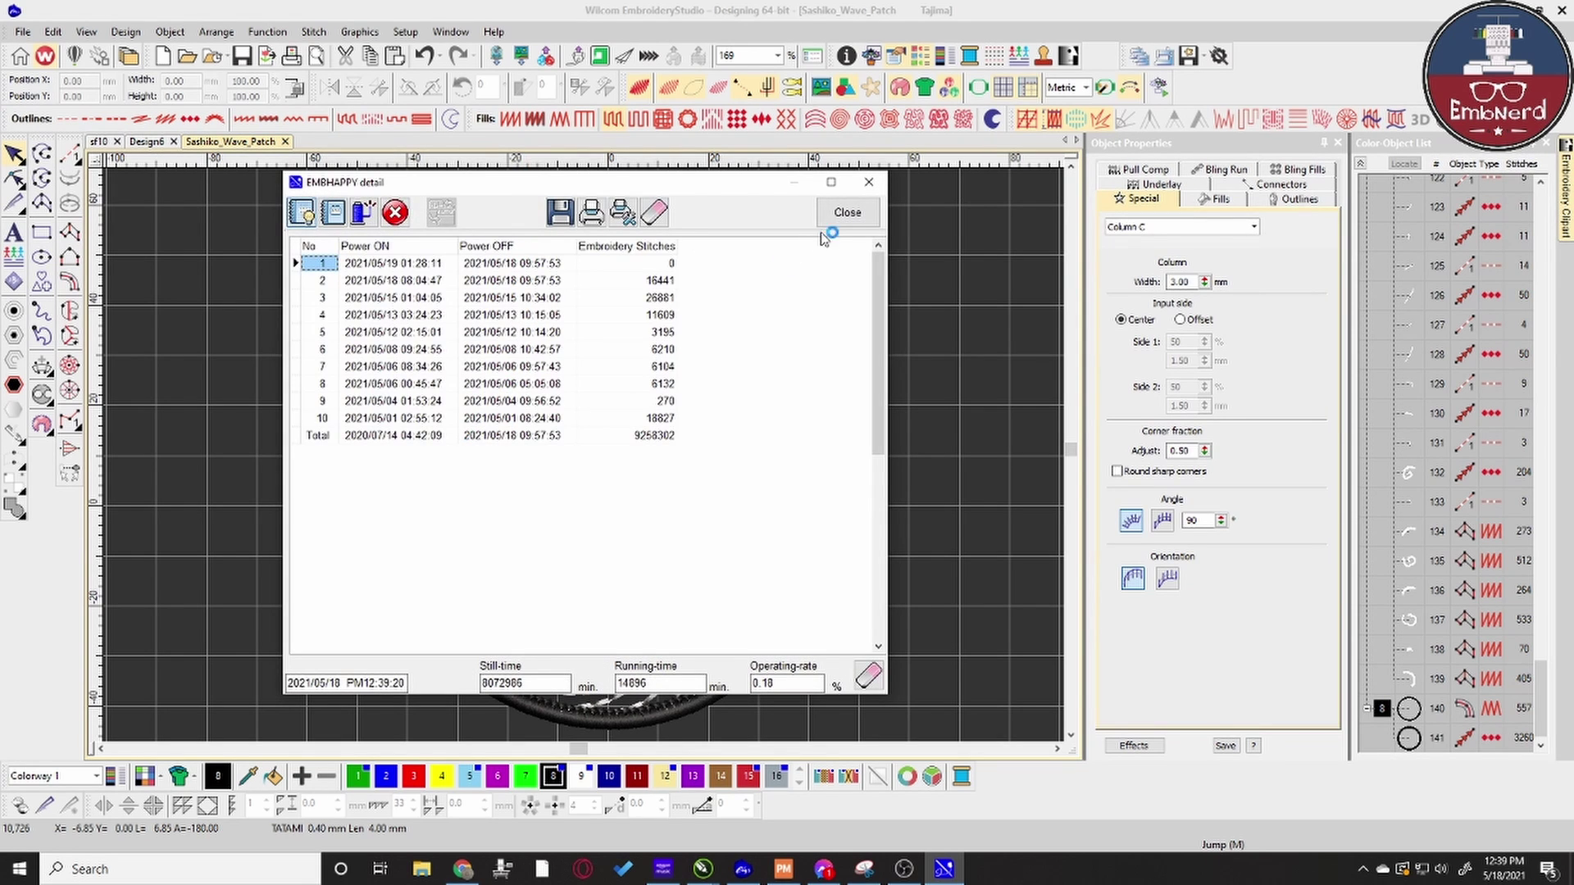
{"action": "left_click", "coordinate": [870, 184]}
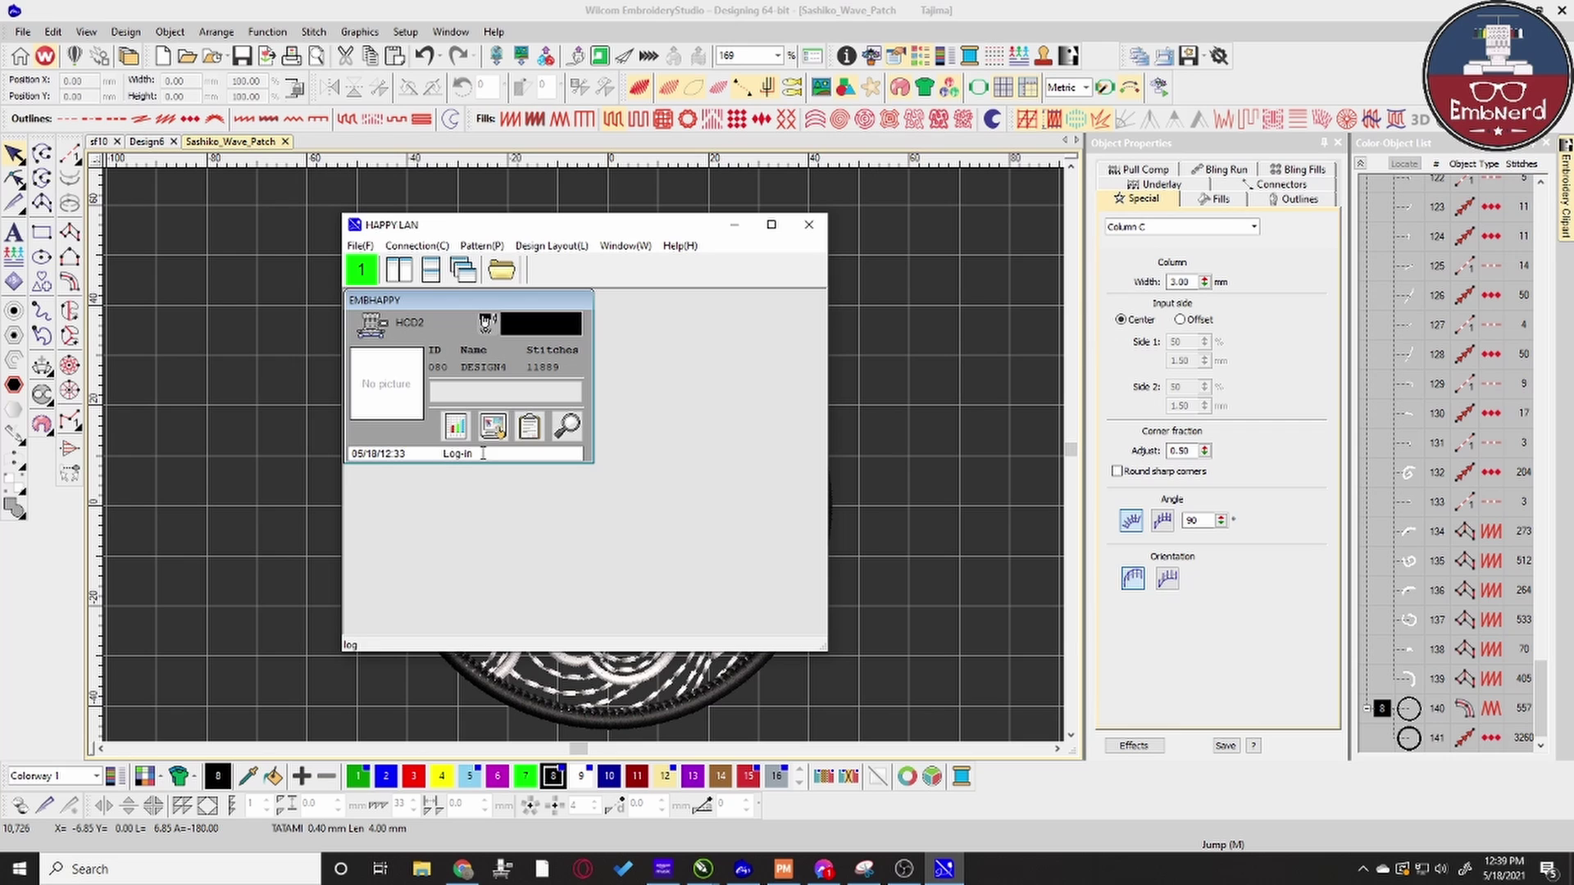
{"action": "left_click", "coordinate": [521, 430]}
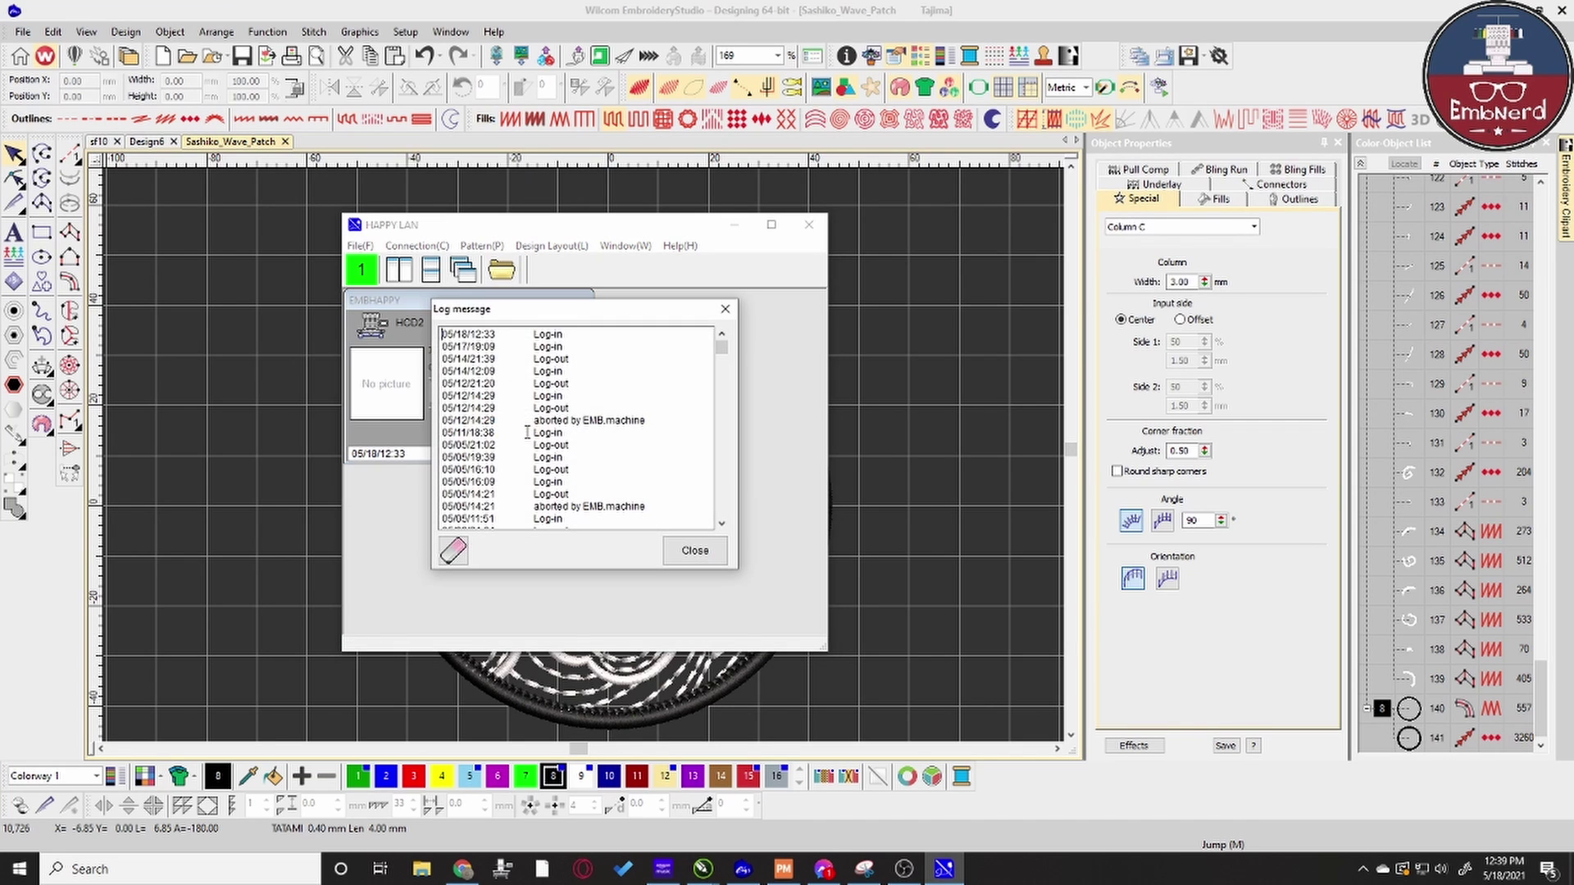
{"action": "scroll", "coordinate": [661, 488], "scroll_direction": "down", "scroll_amount": 1}
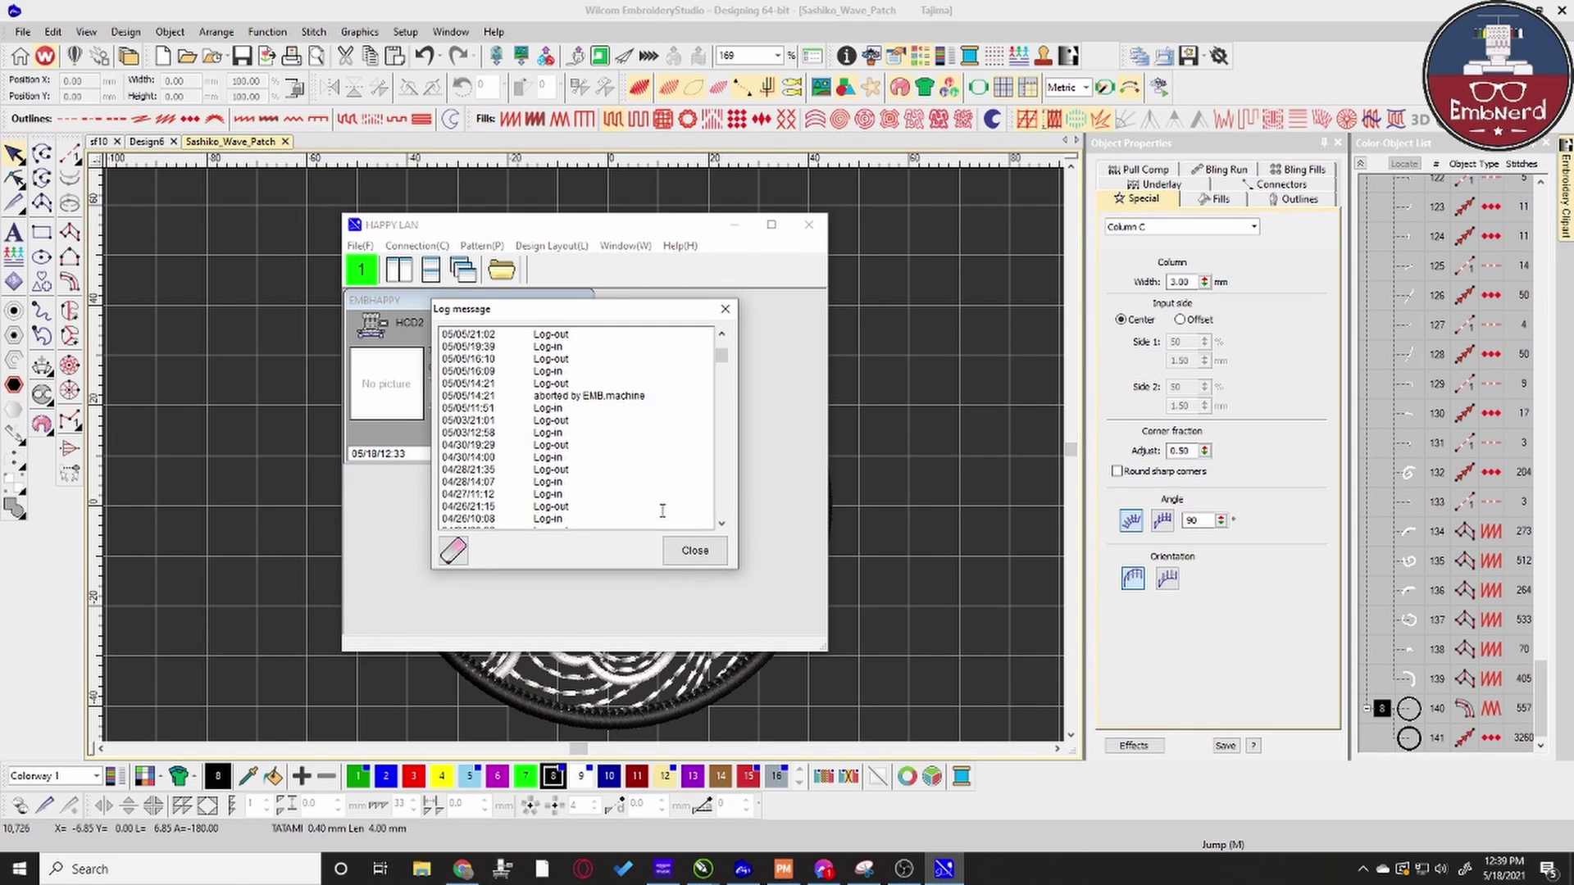
{"action": "scroll", "coordinate": [661, 510], "scroll_direction": "up", "scroll_amount": 1}
{"action": "left_click", "coordinate": [695, 551]}
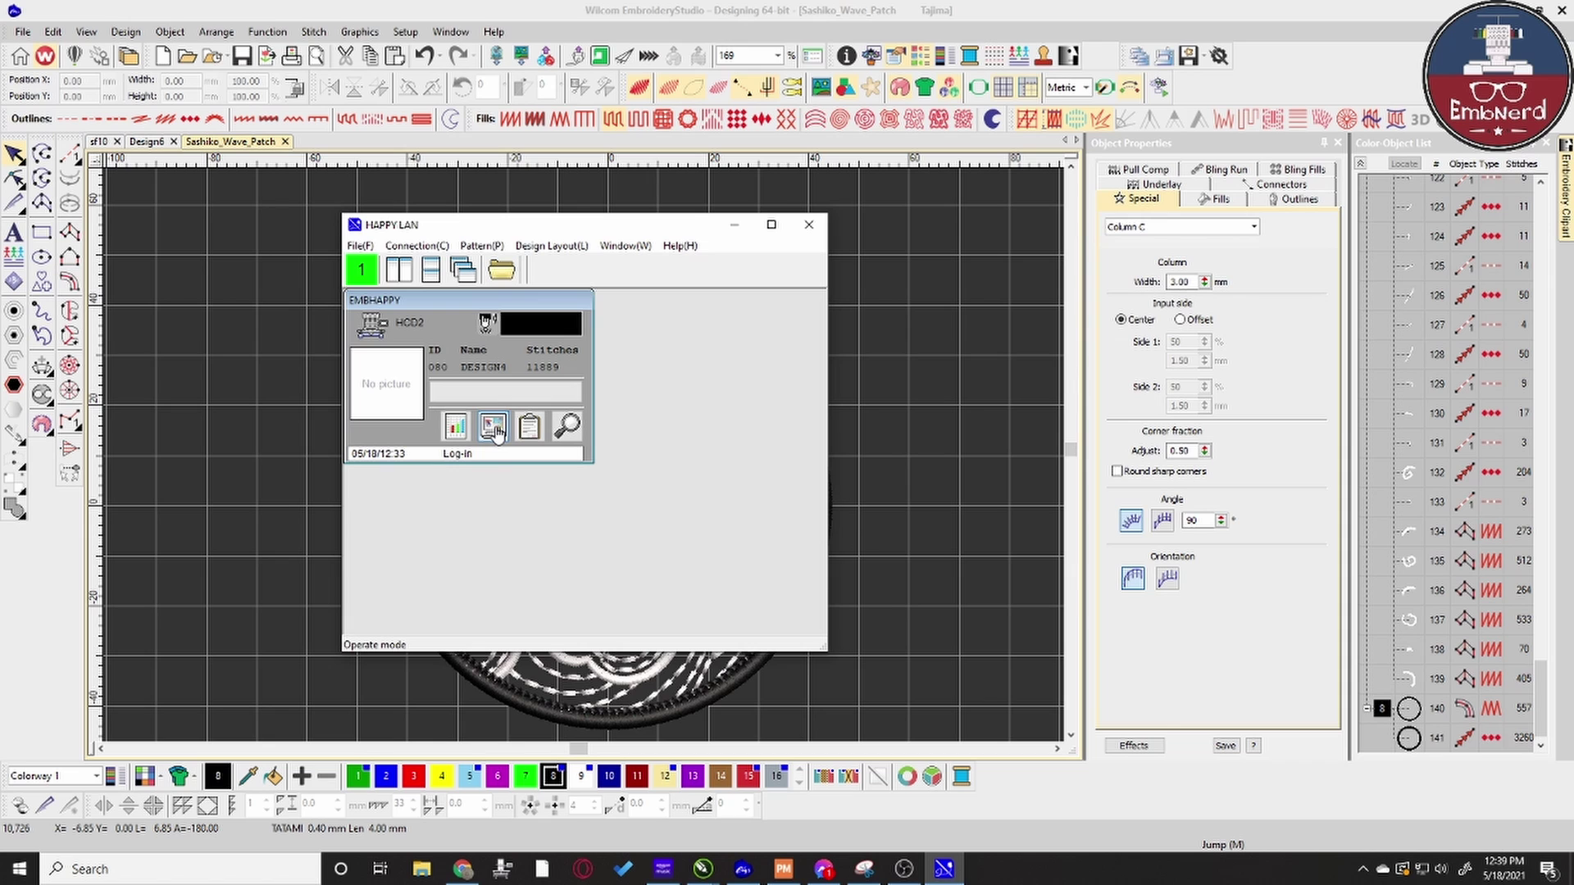
{"action": "left_click", "coordinate": [452, 426]}
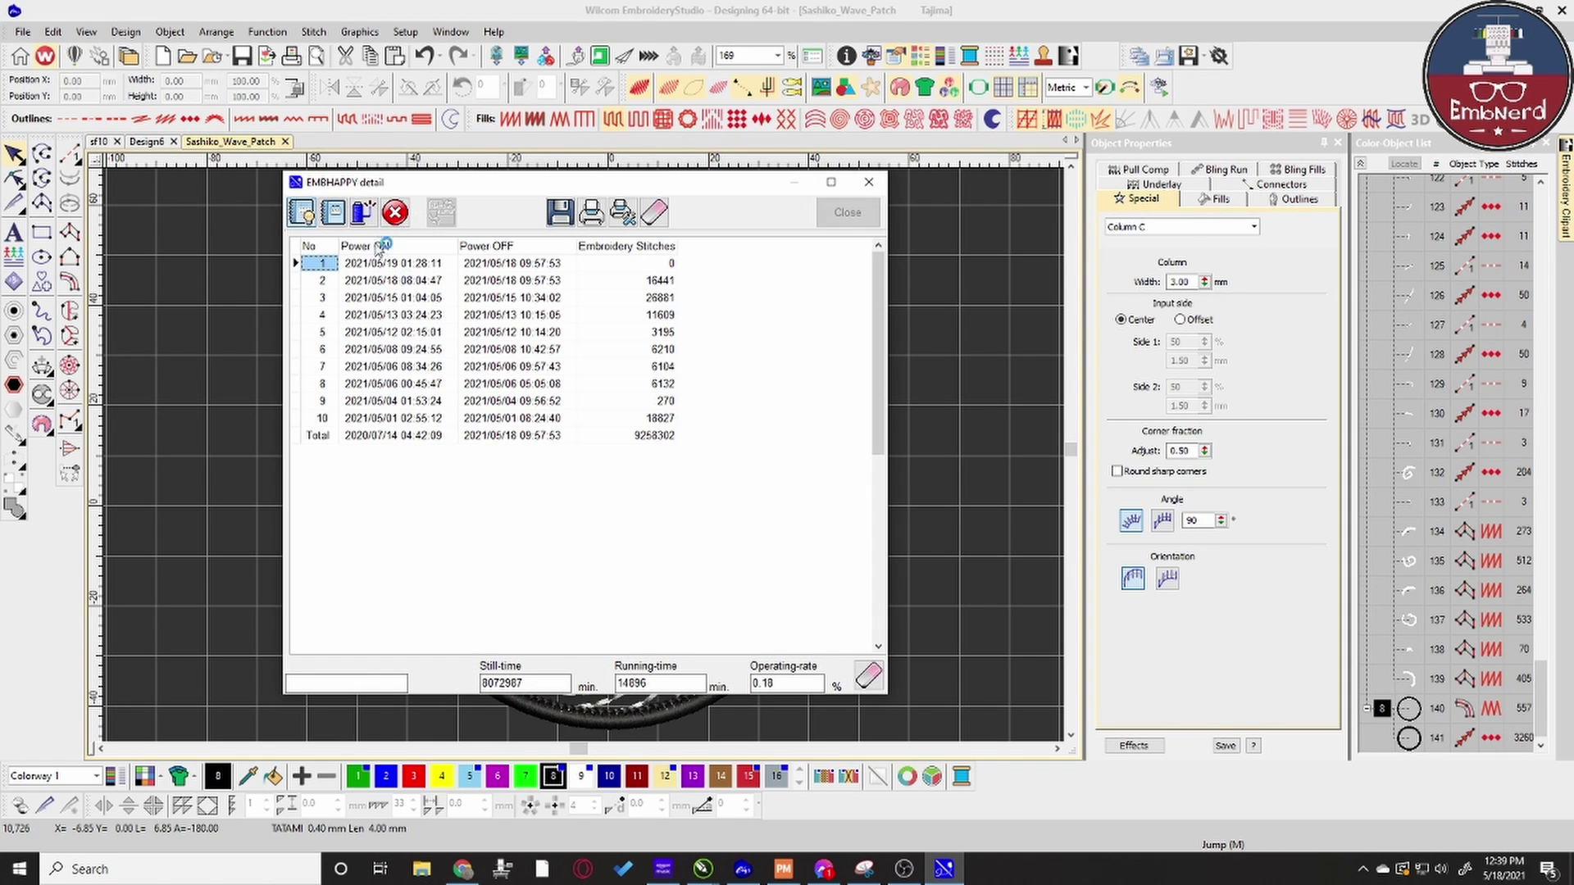
{"action": "left_click", "coordinate": [332, 218]}
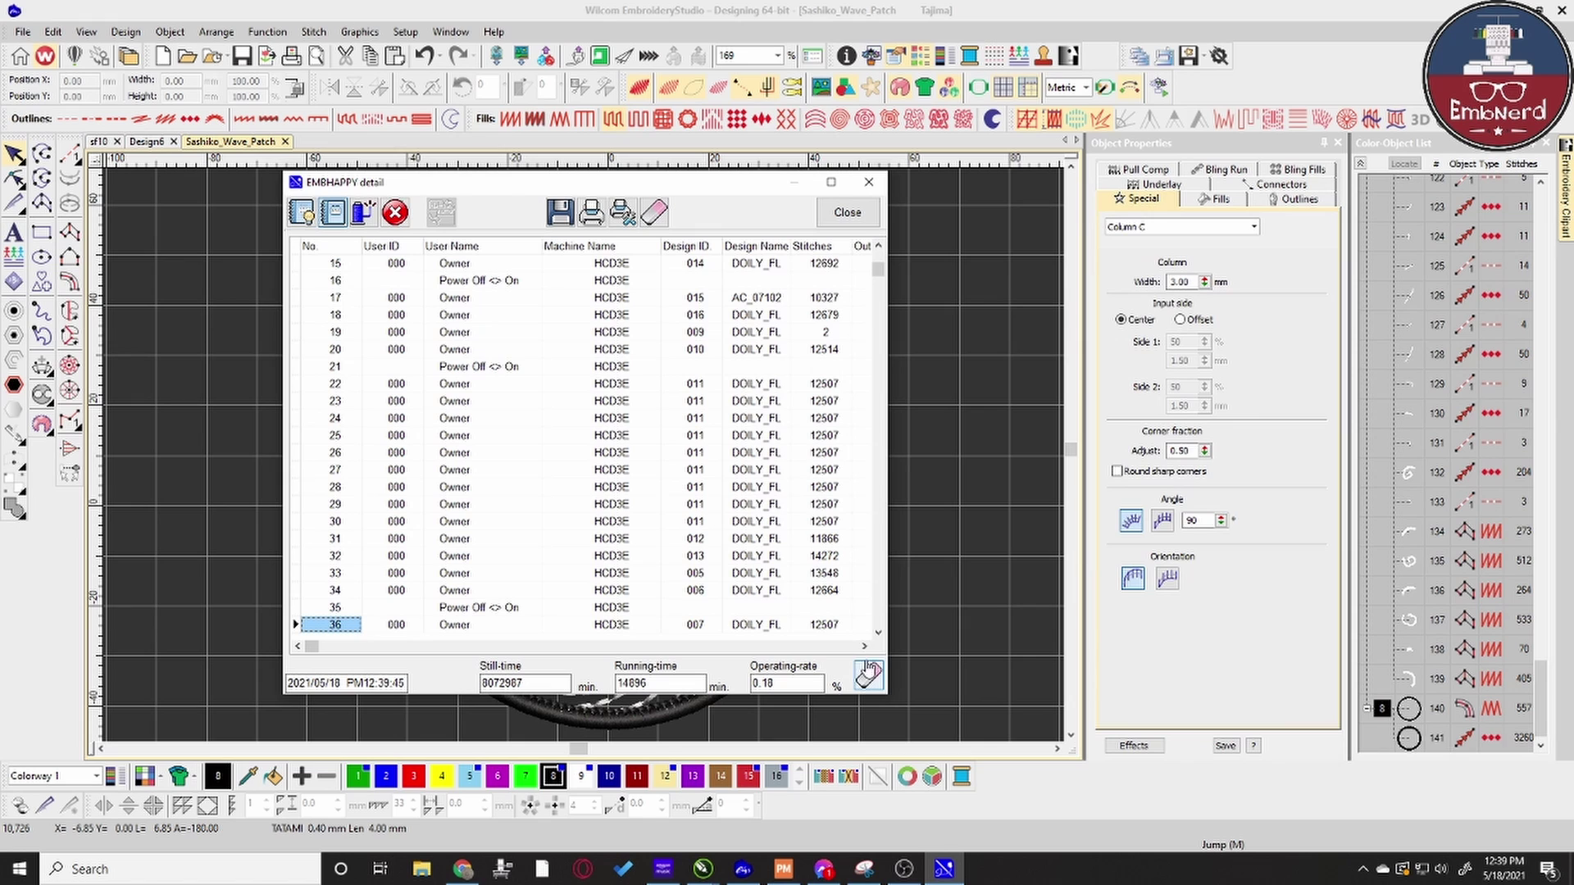
{"action": "left_click", "coordinate": [807, 646]}
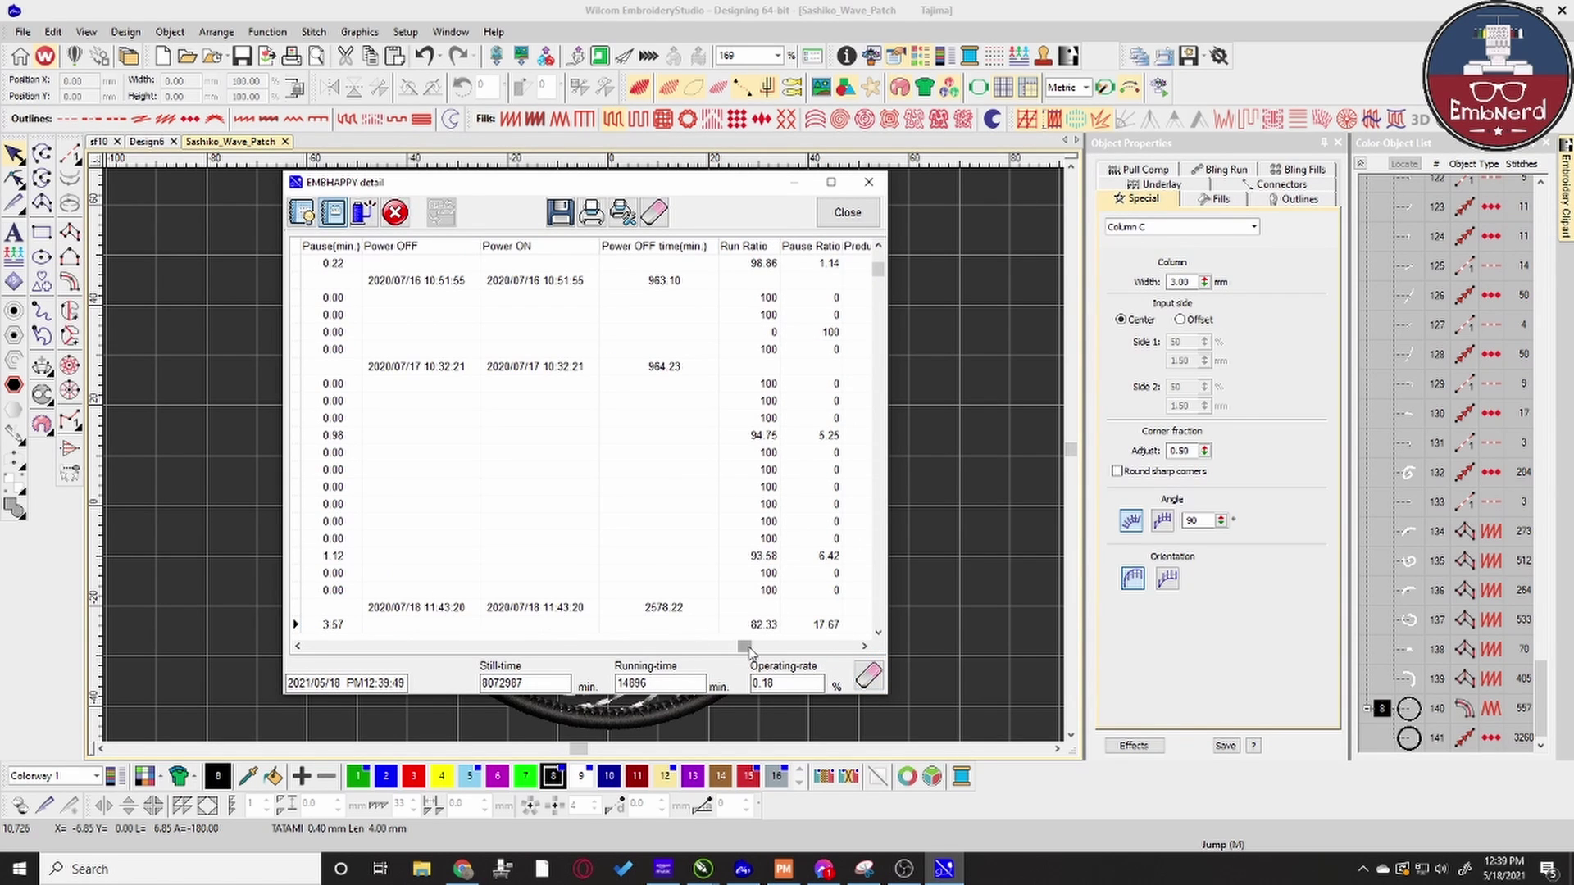
{"action": "scroll", "coordinate": [734, 649], "scroll_direction": "right", "scroll_amount": 3}
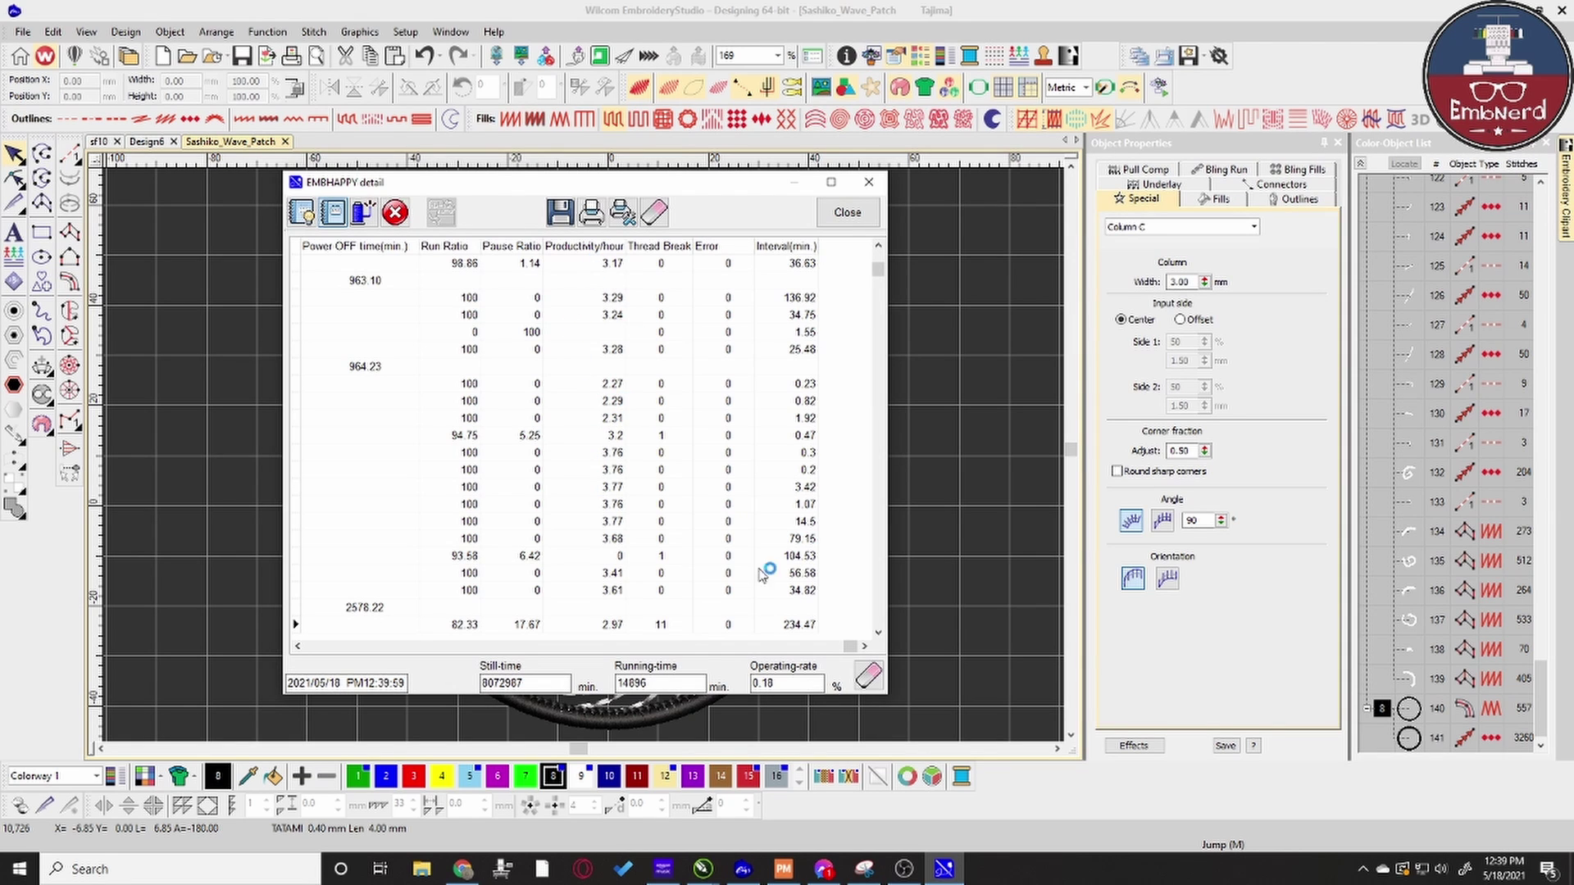
{"action": "left_click", "coordinate": [848, 212]}
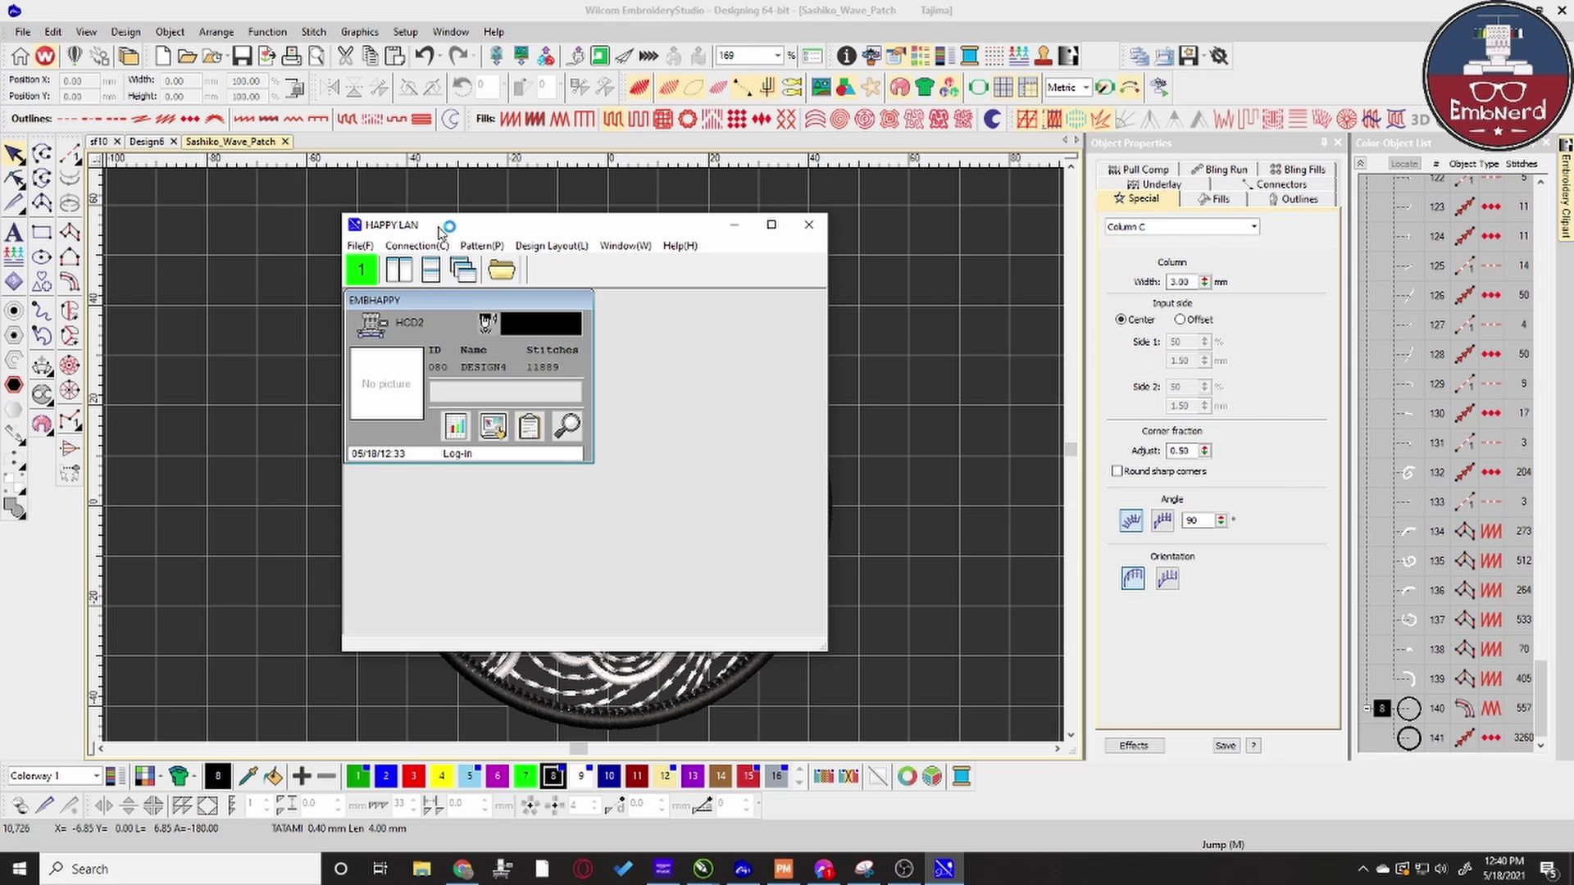
Open remote control and review the frame-out, offset and repeat settings without changes.
{"action": "left_click", "coordinate": [492, 427]}
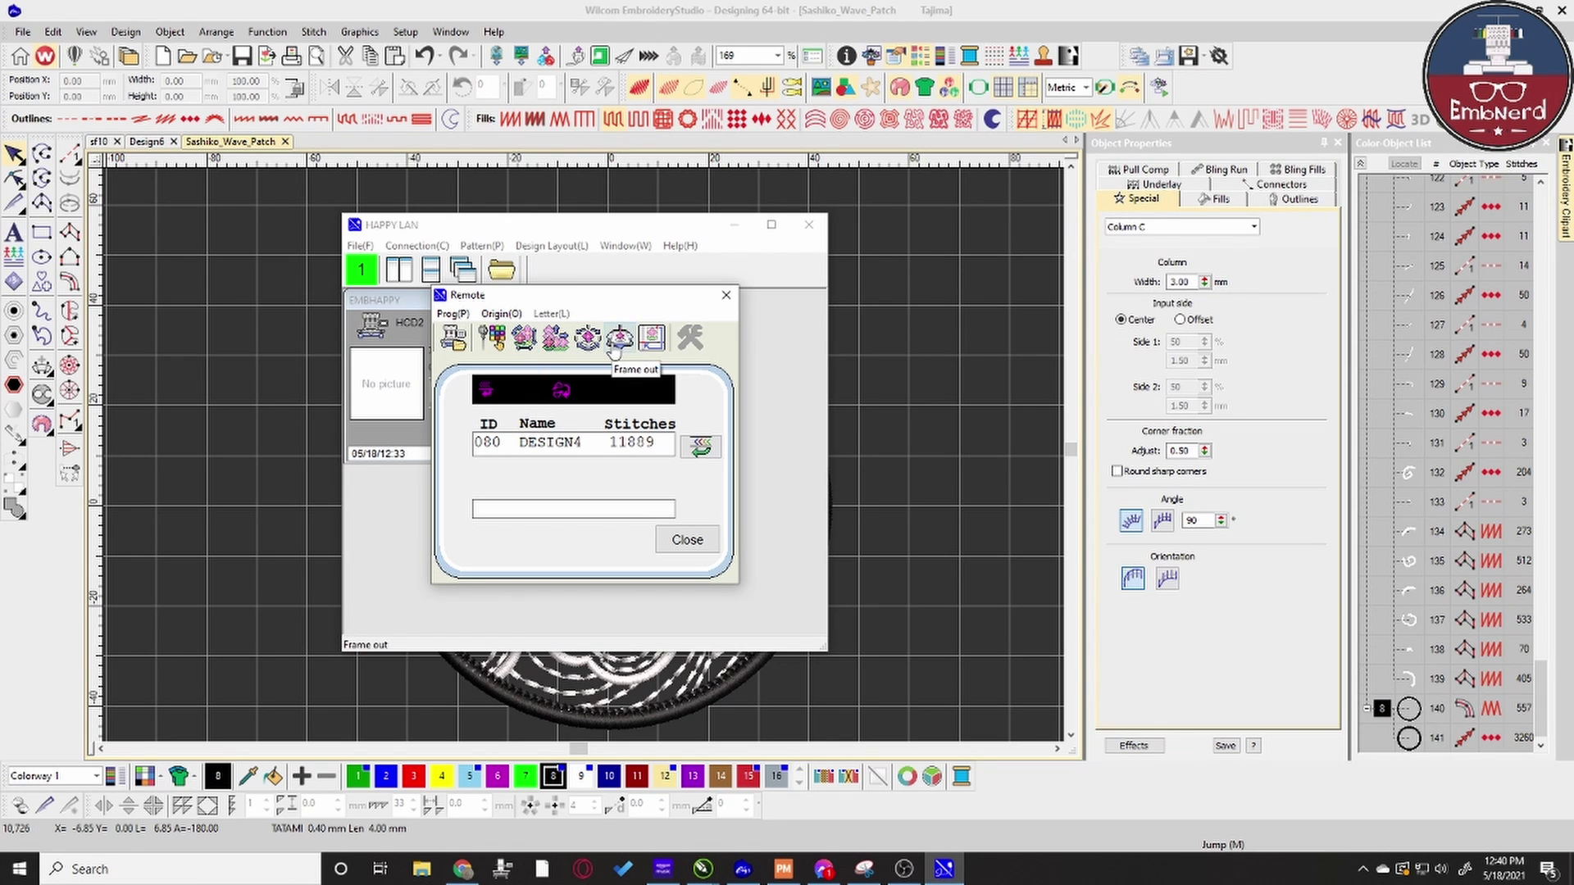
{"action": "left_click", "coordinate": [617, 344]}
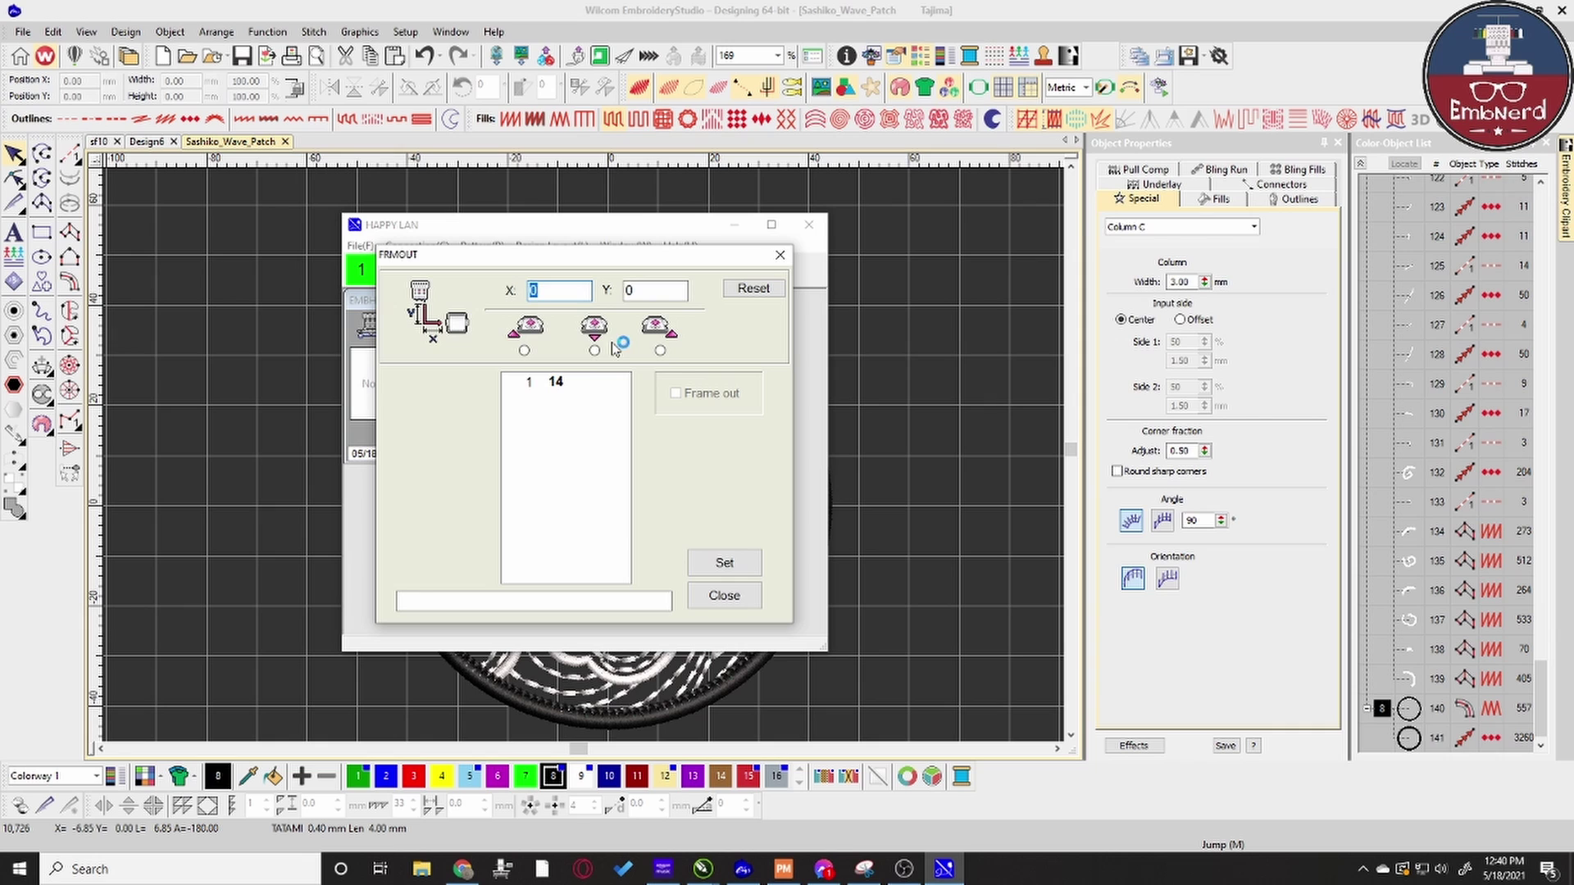
{"action": "left_click", "coordinate": [724, 596]}
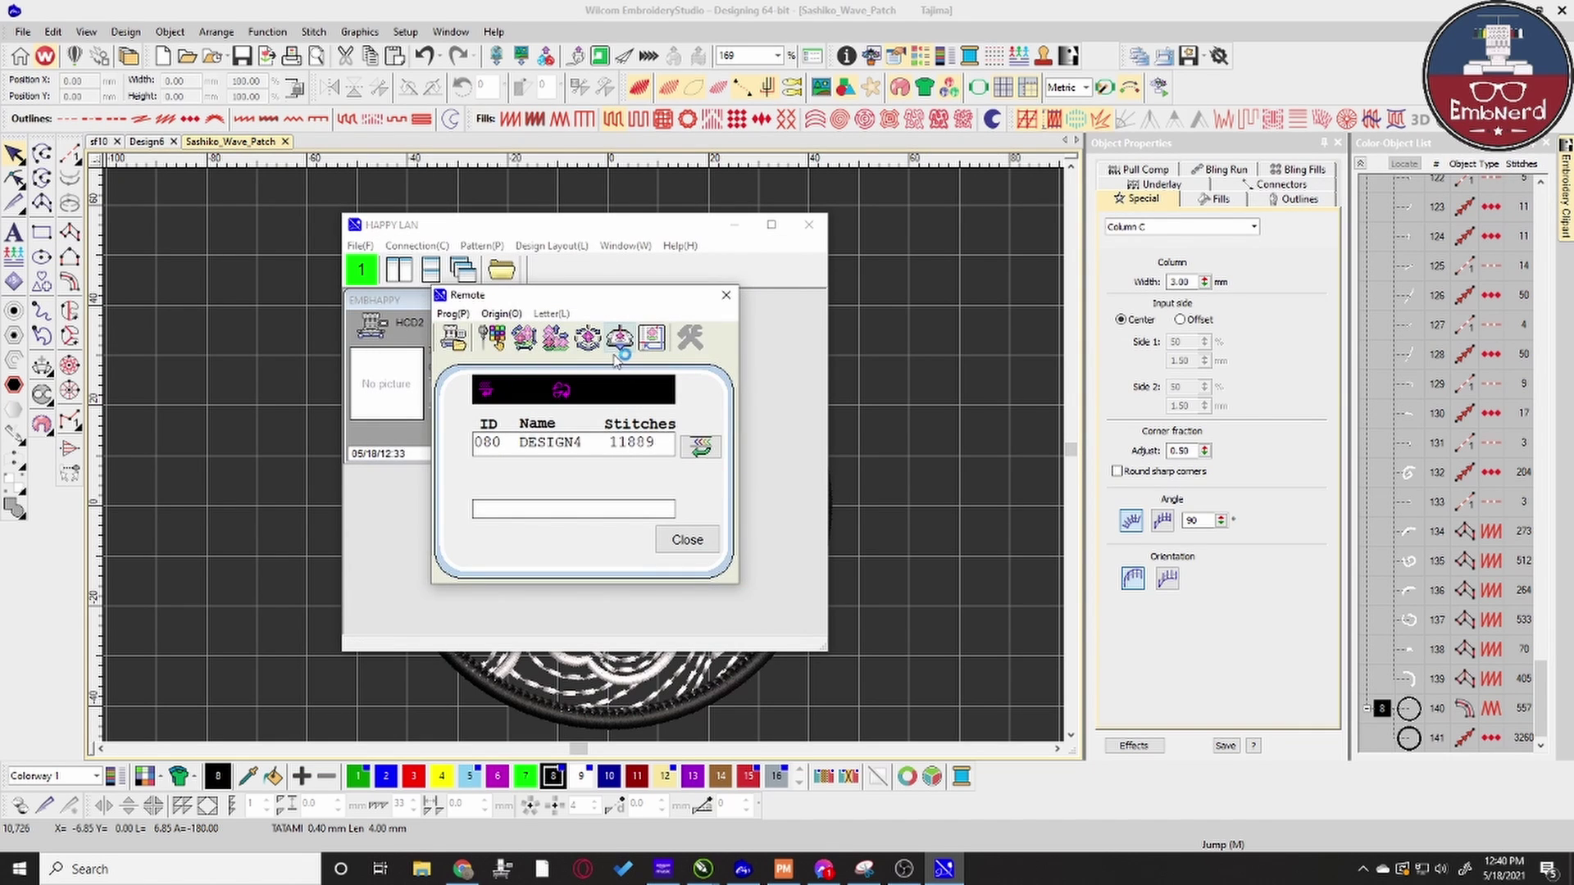
{"action": "left_click", "coordinate": [588, 337]}
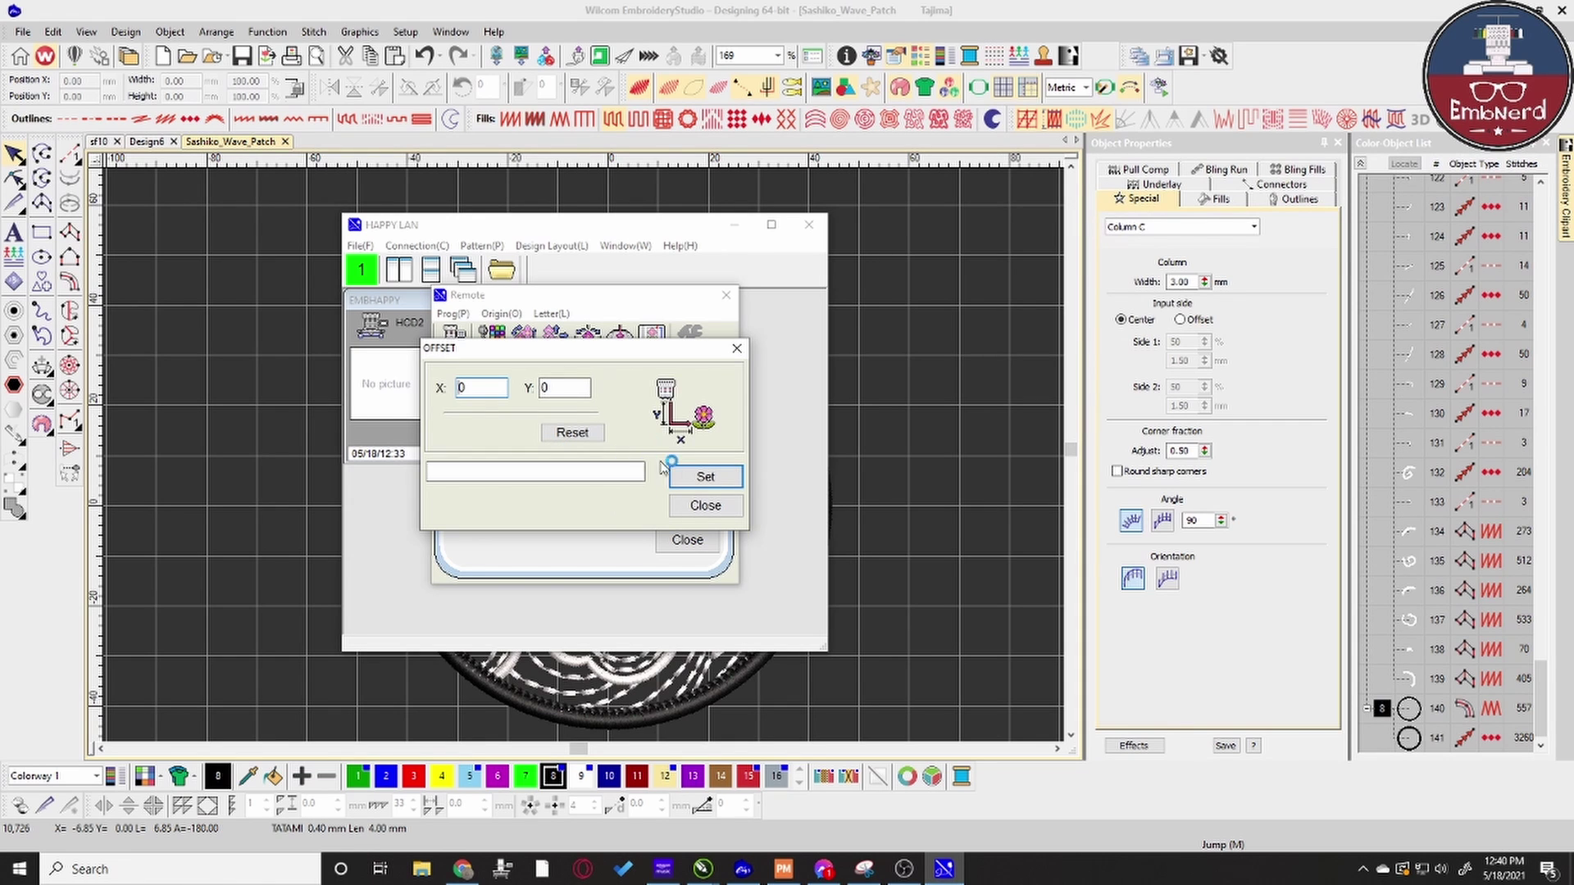
{"action": "left_click", "coordinate": [705, 505]}
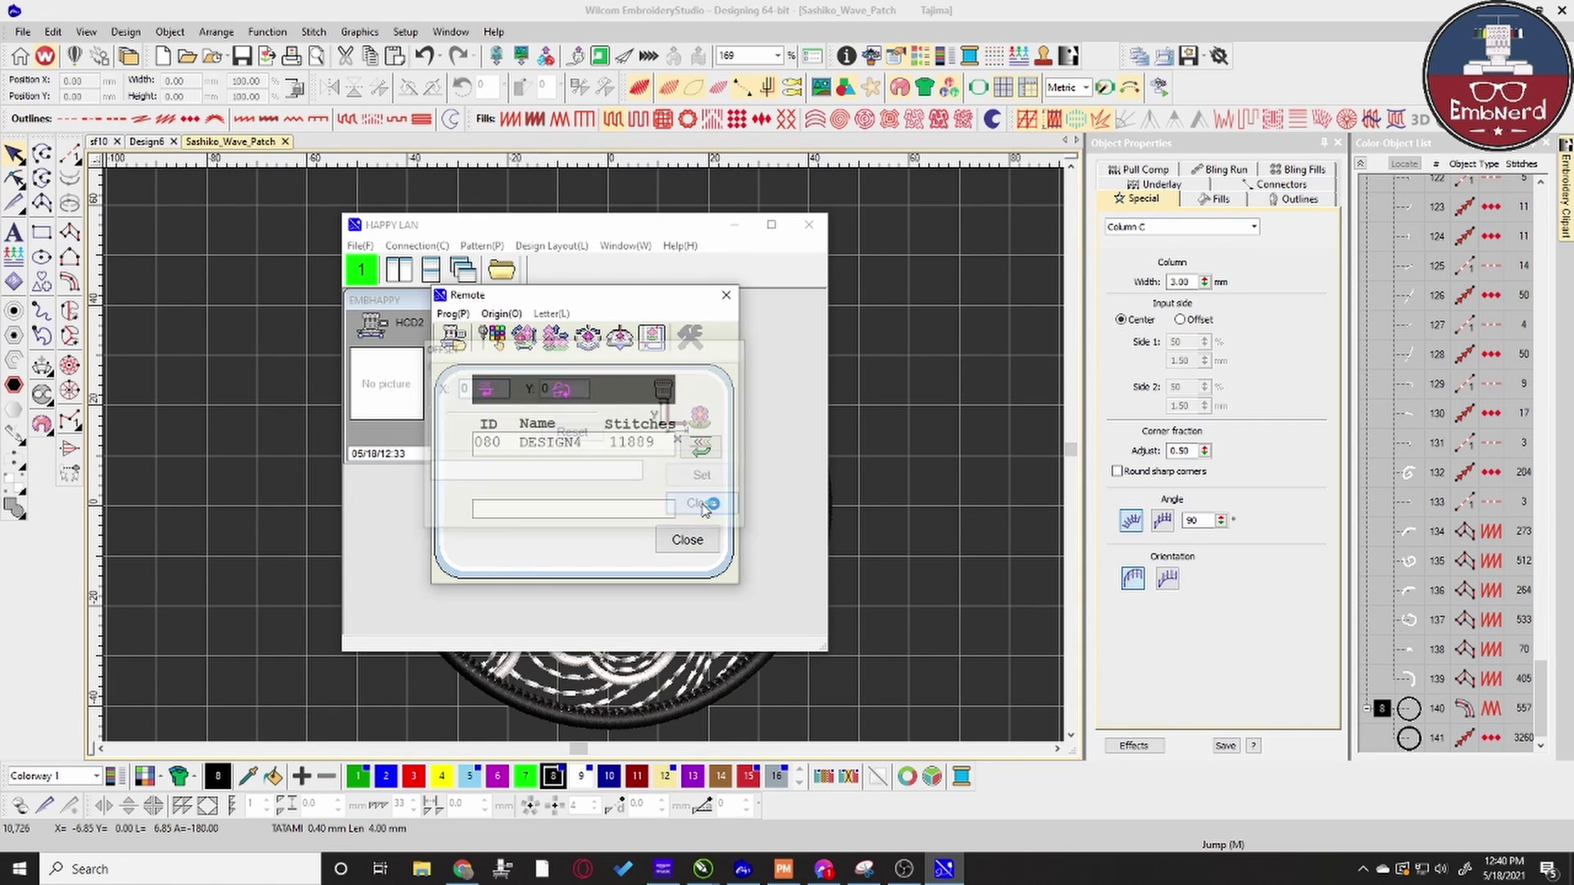
{"action": "left_click", "coordinate": [556, 351]}
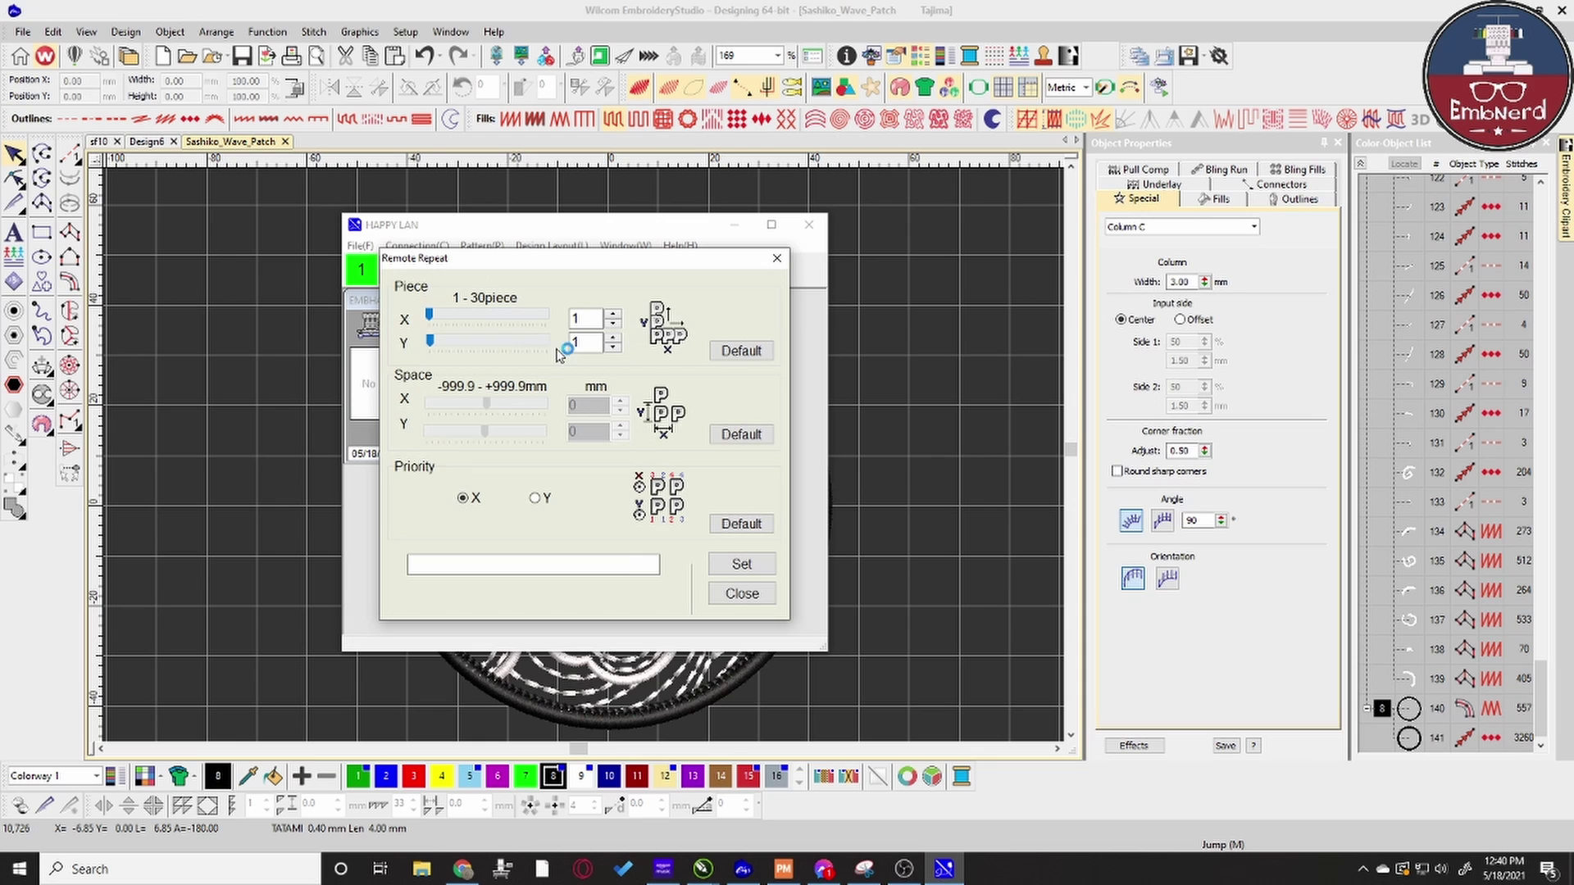
{"action": "left_click", "coordinate": [776, 260]}
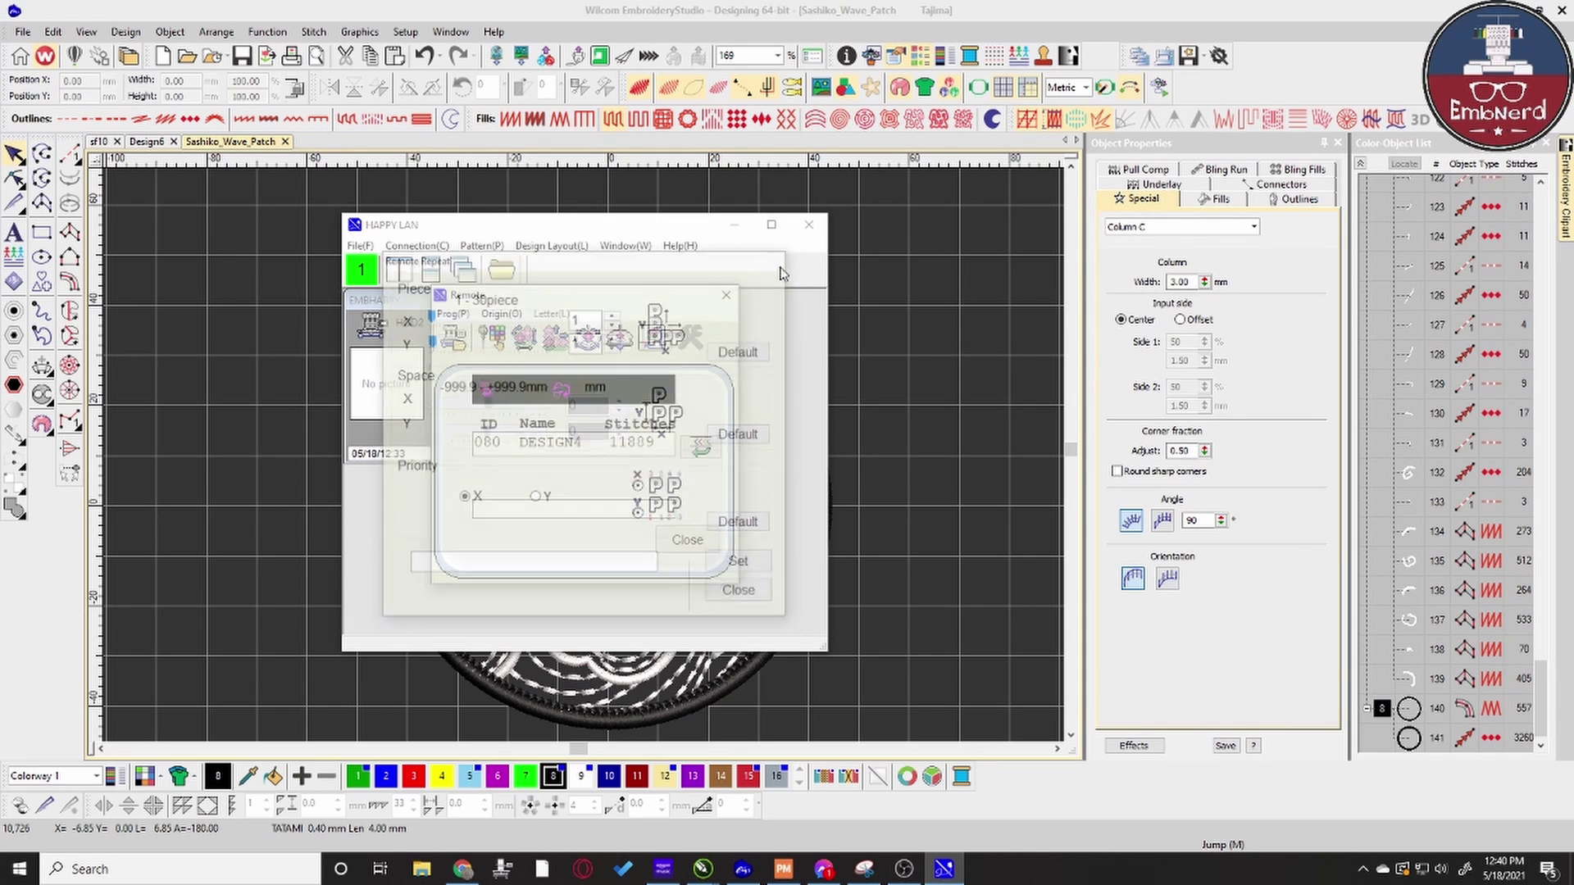
Check the scale/angle and needle colour settings, then list the machine's stored patterns.
{"action": "left_click", "coordinate": [525, 341]}
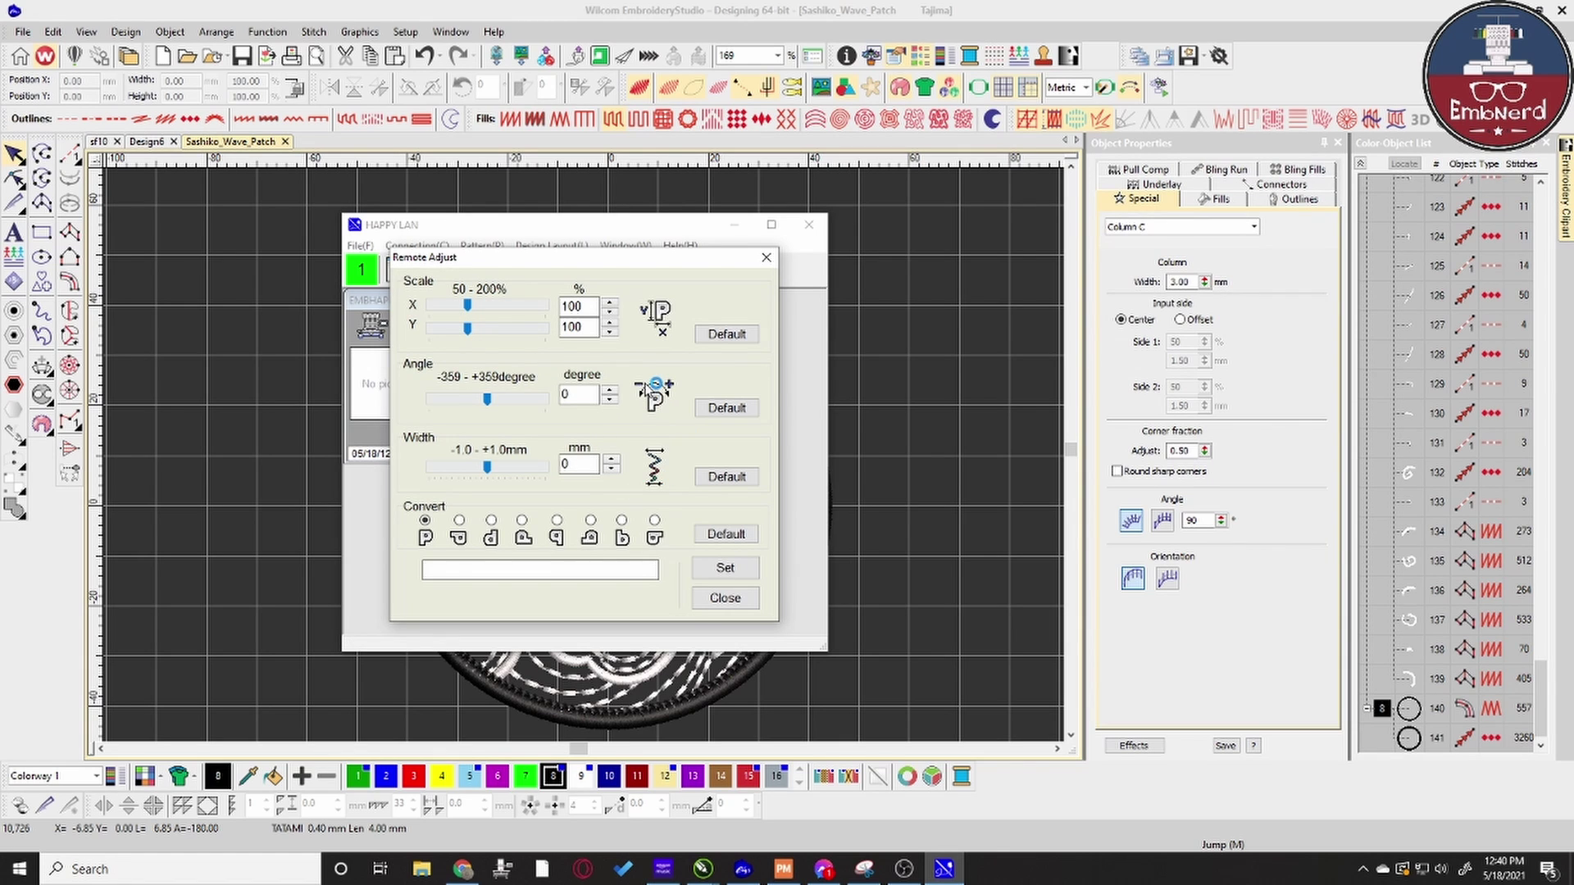
{"action": "left_click", "coordinate": [766, 257]}
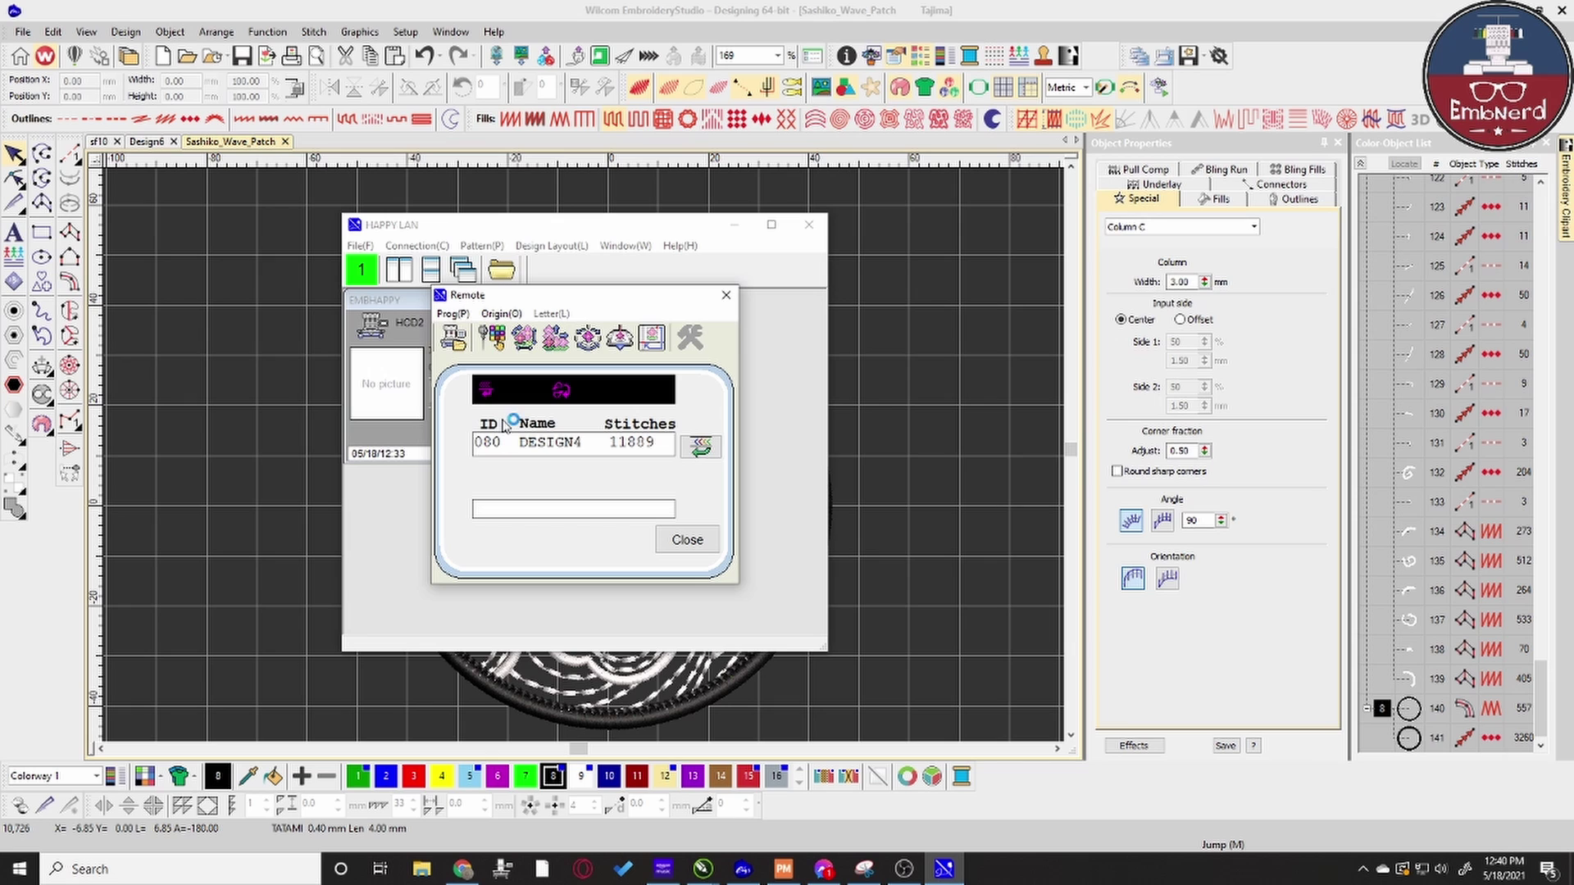
{"action": "left_click", "coordinate": [495, 340]}
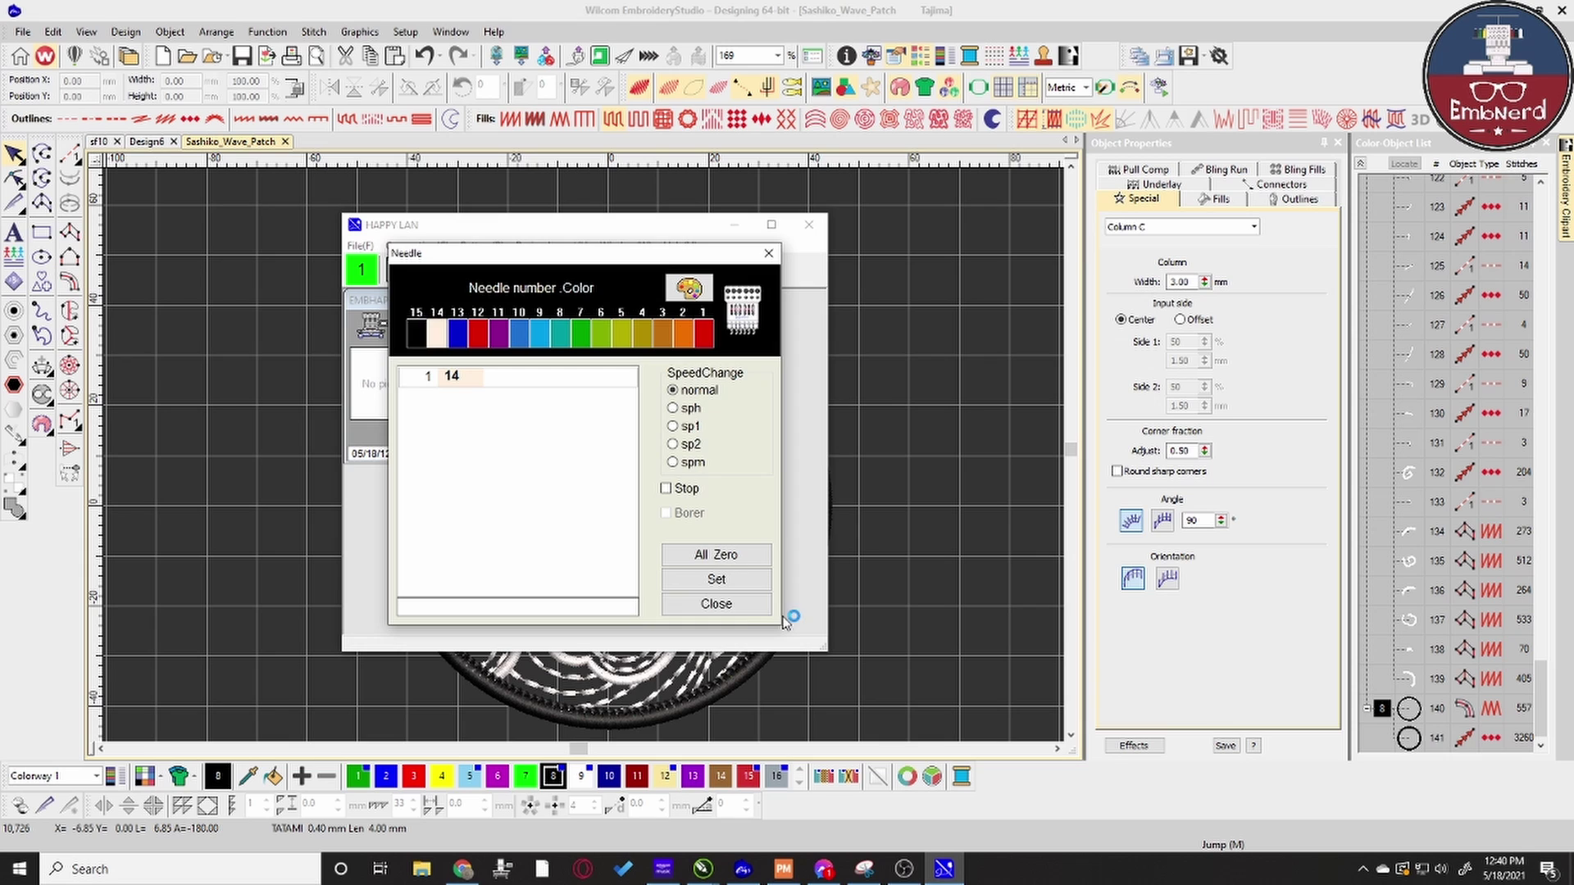
{"action": "left_click", "coordinate": [708, 607]}
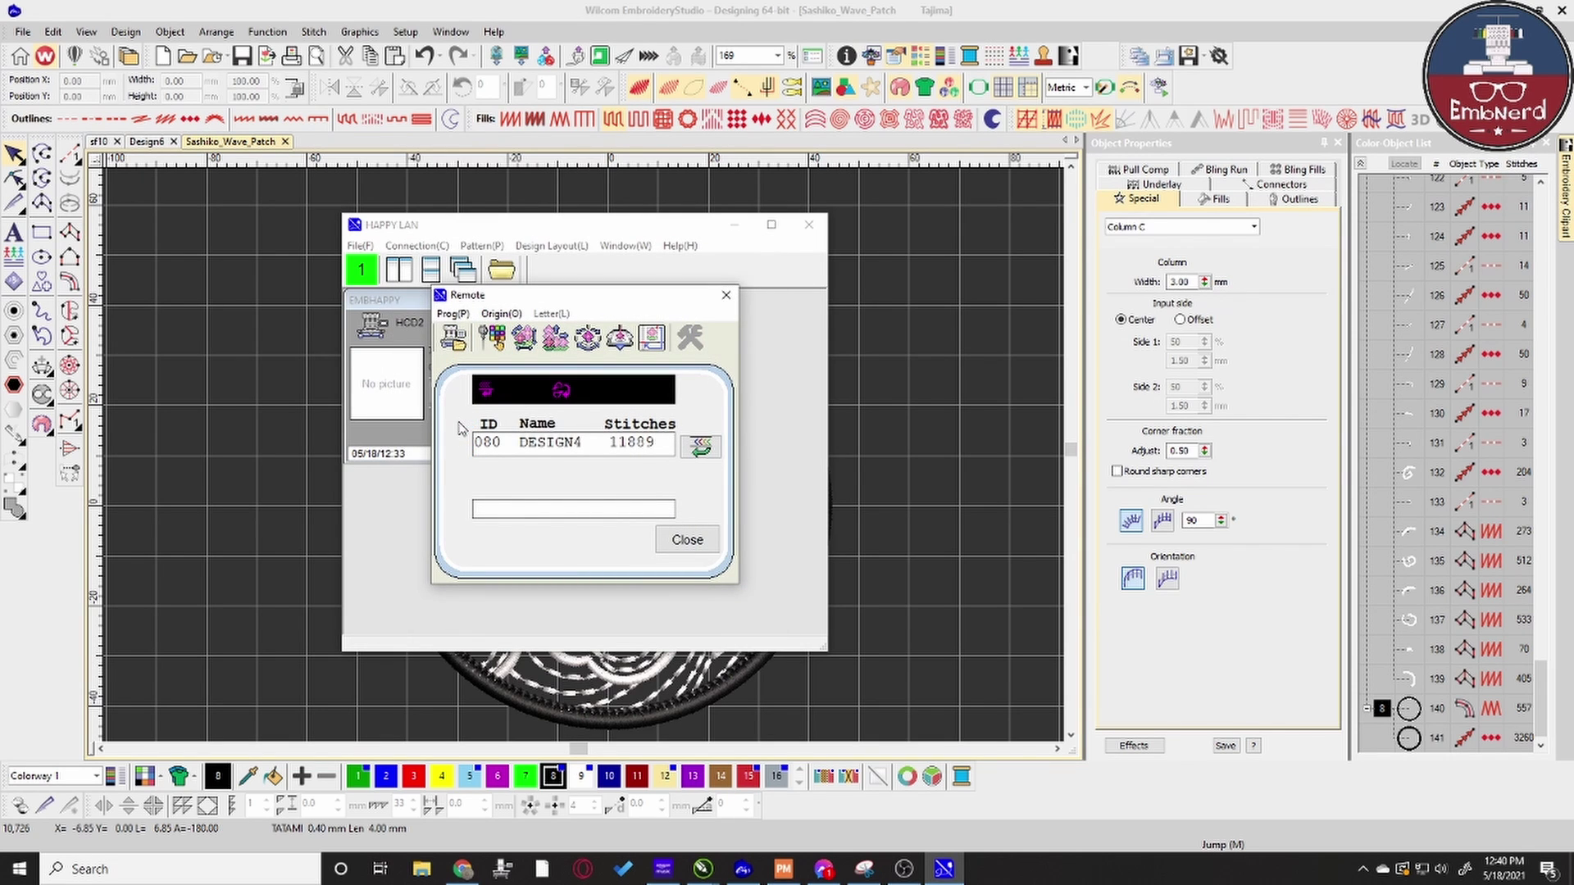
{"action": "left_click", "coordinate": [454, 338]}
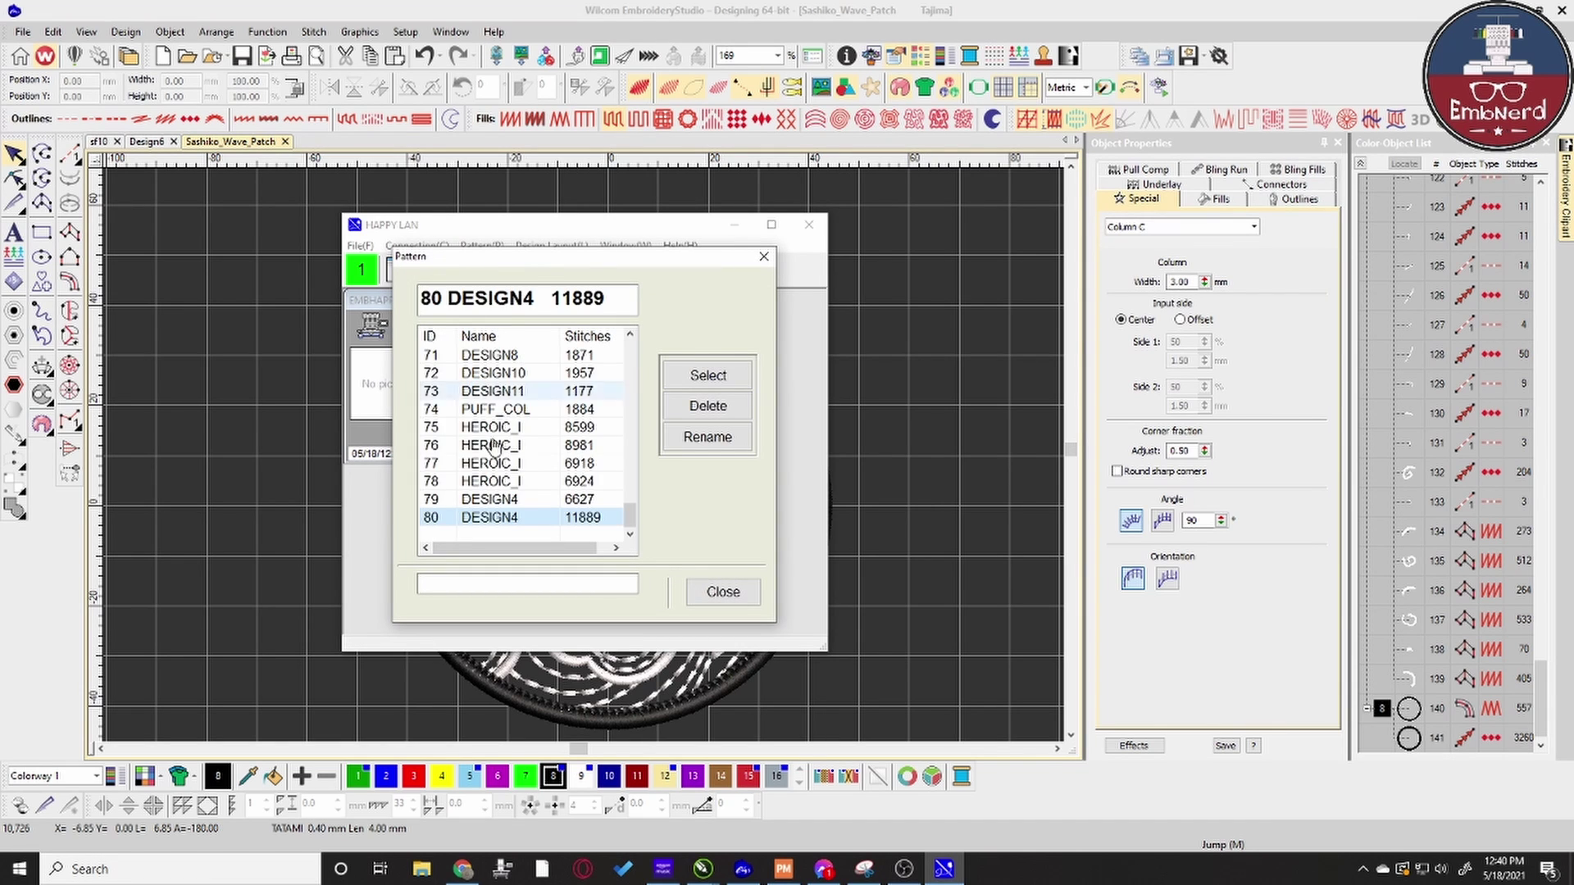
Delete stored pattern 79, the older DESIGN4 with 6627 stitches.
{"action": "scroll", "coordinate": [529, 475], "scroll_direction": "up", "scroll_amount": 9}
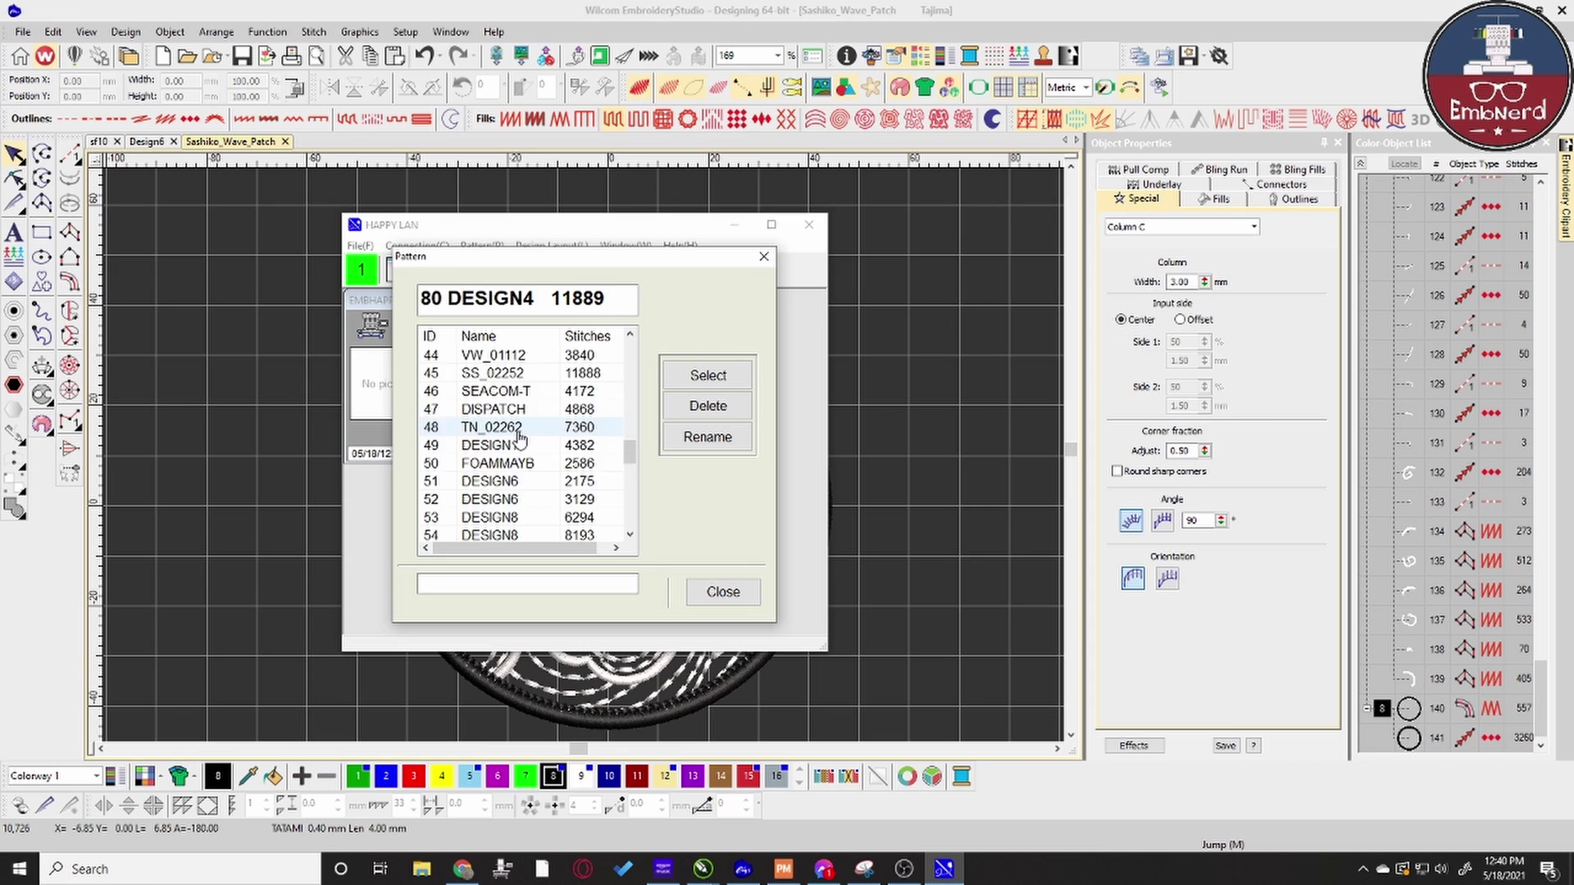
{"action": "scroll", "coordinate": [520, 443], "scroll_direction": "down", "scroll_amount": 9}
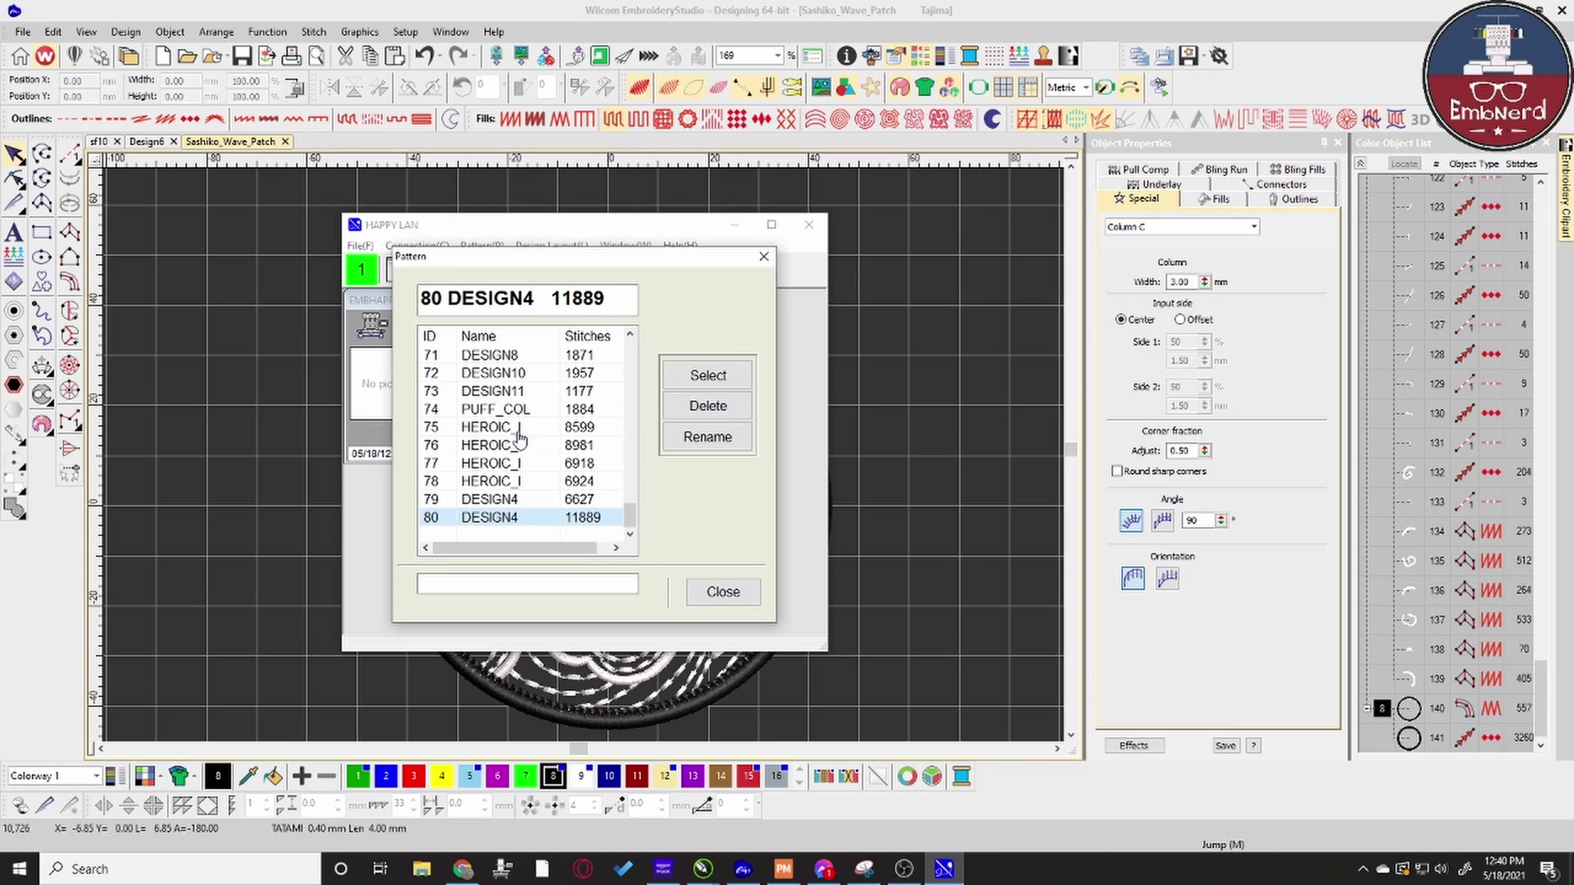
{"action": "left_click", "coordinate": [495, 502]}
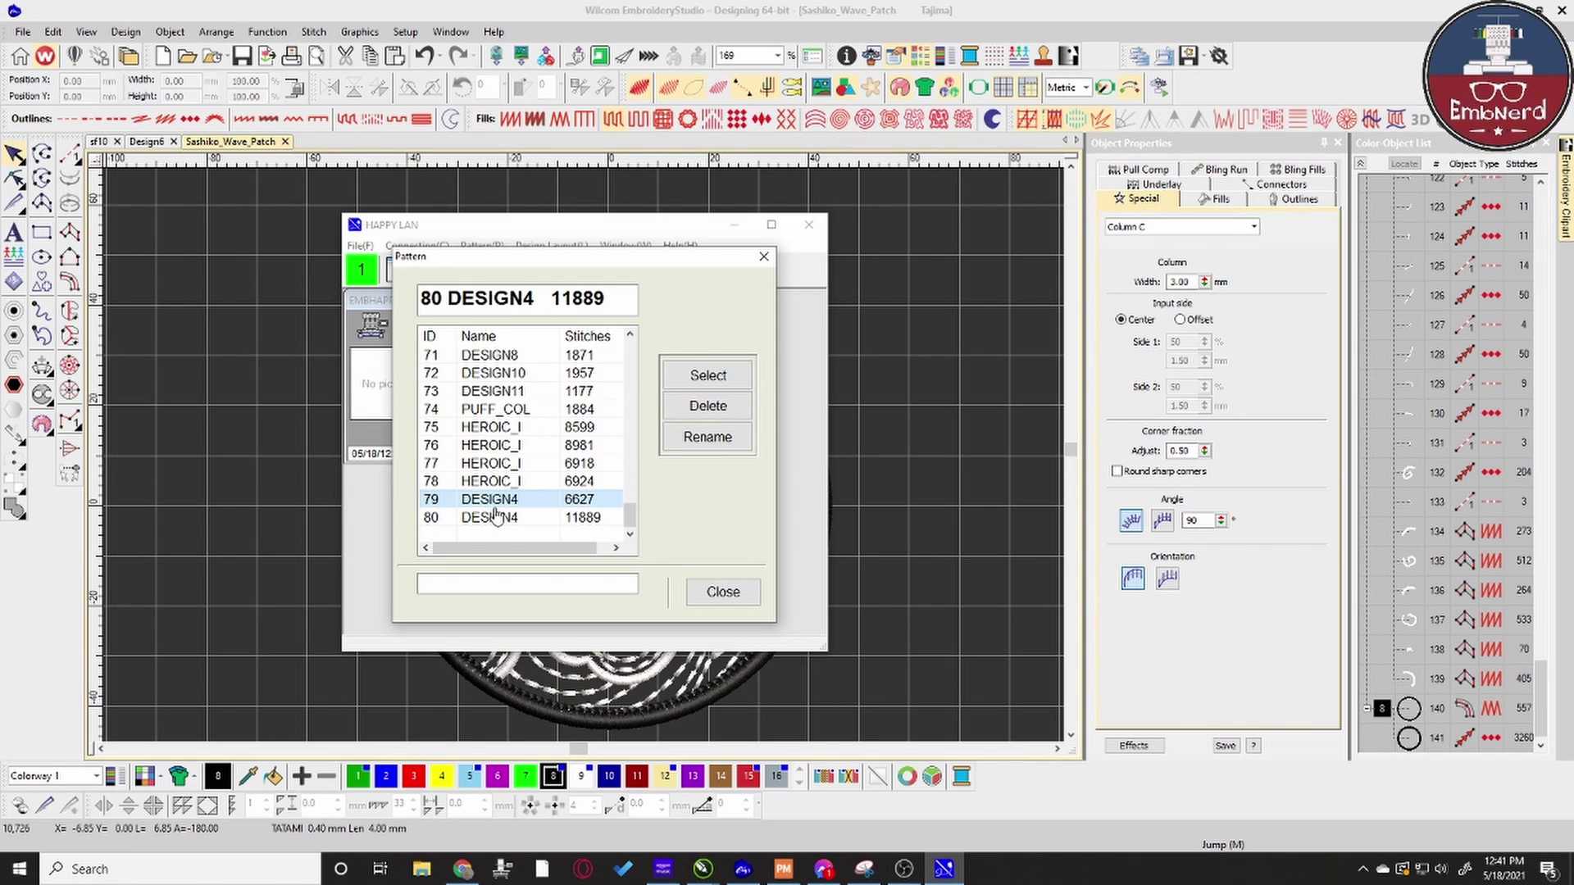
{"action": "left_click", "coordinate": [692, 410]}
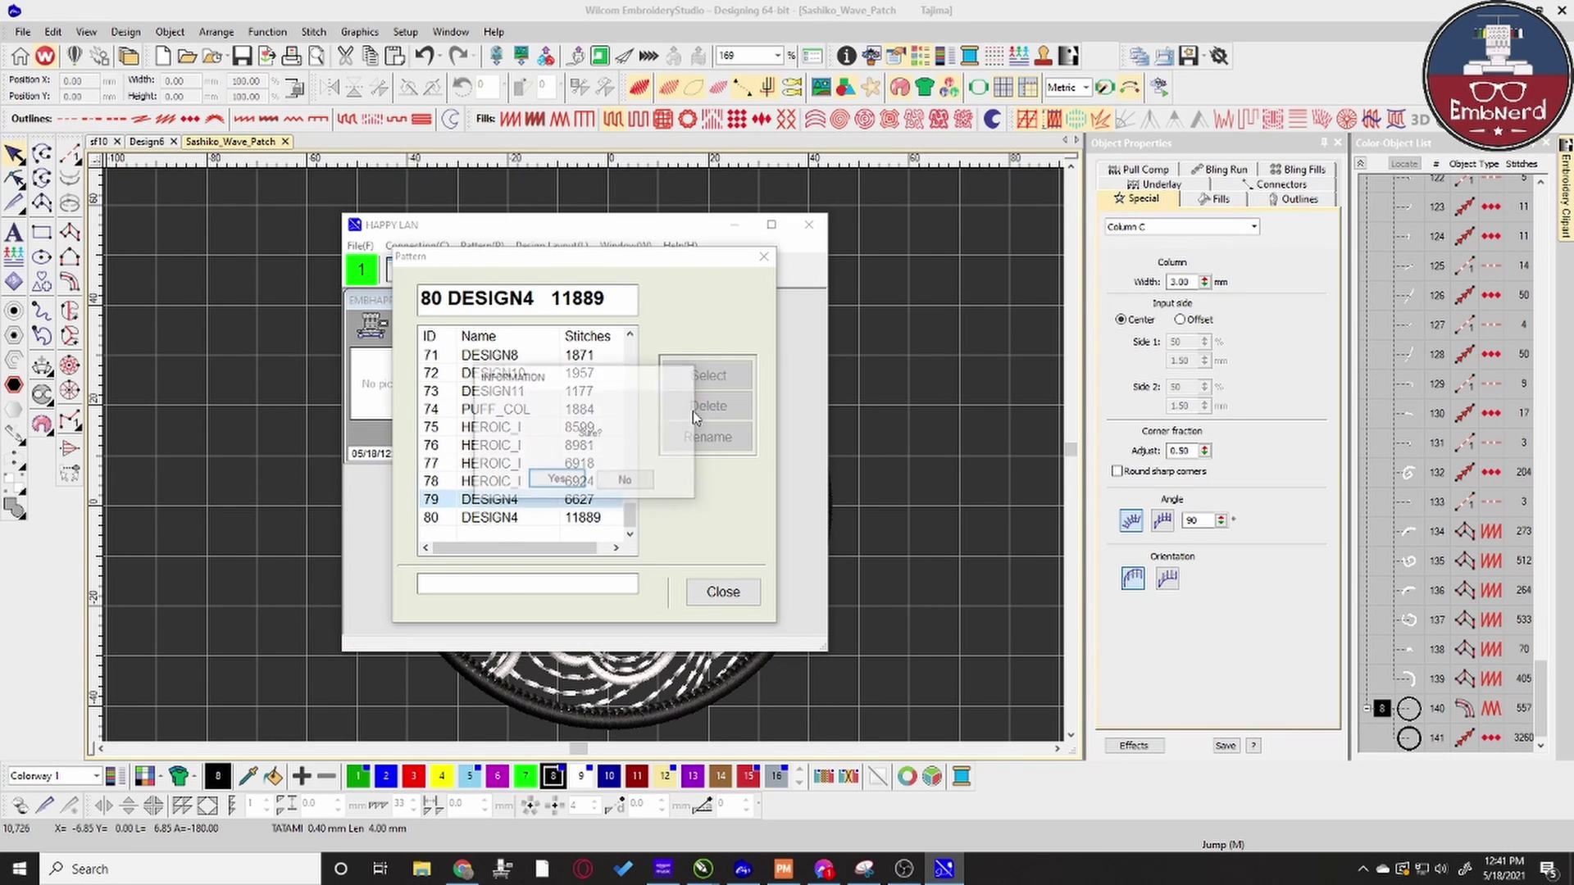
{"action": "left_click", "coordinate": [550, 477]}
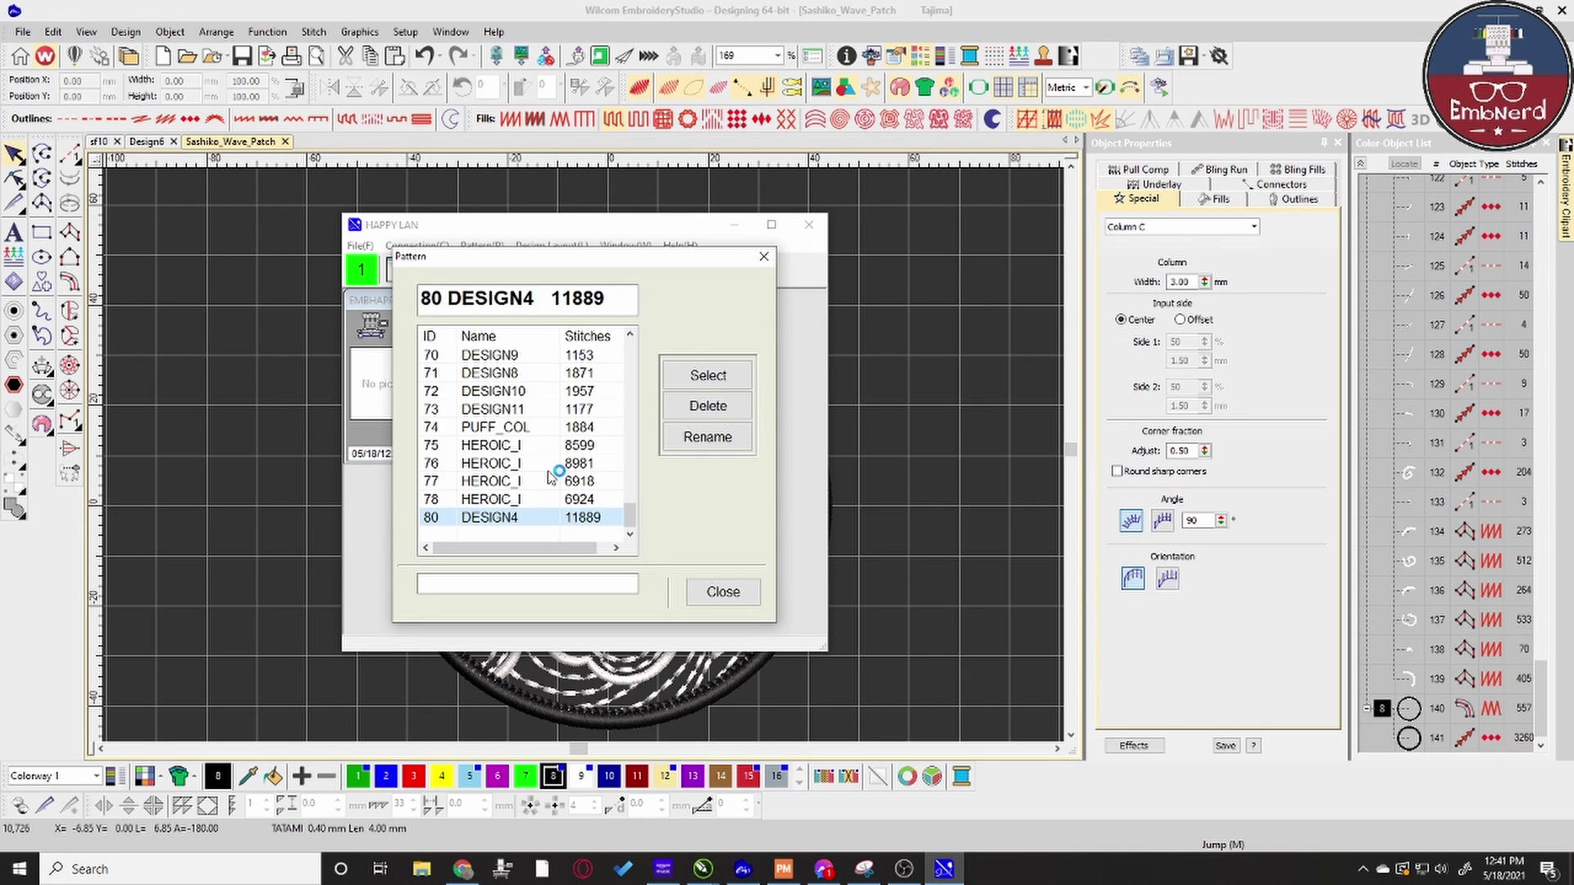
Delete stored pattern 78, the HEROIC_I with 6924 stitches.
{"action": "left_click", "coordinate": [508, 484]}
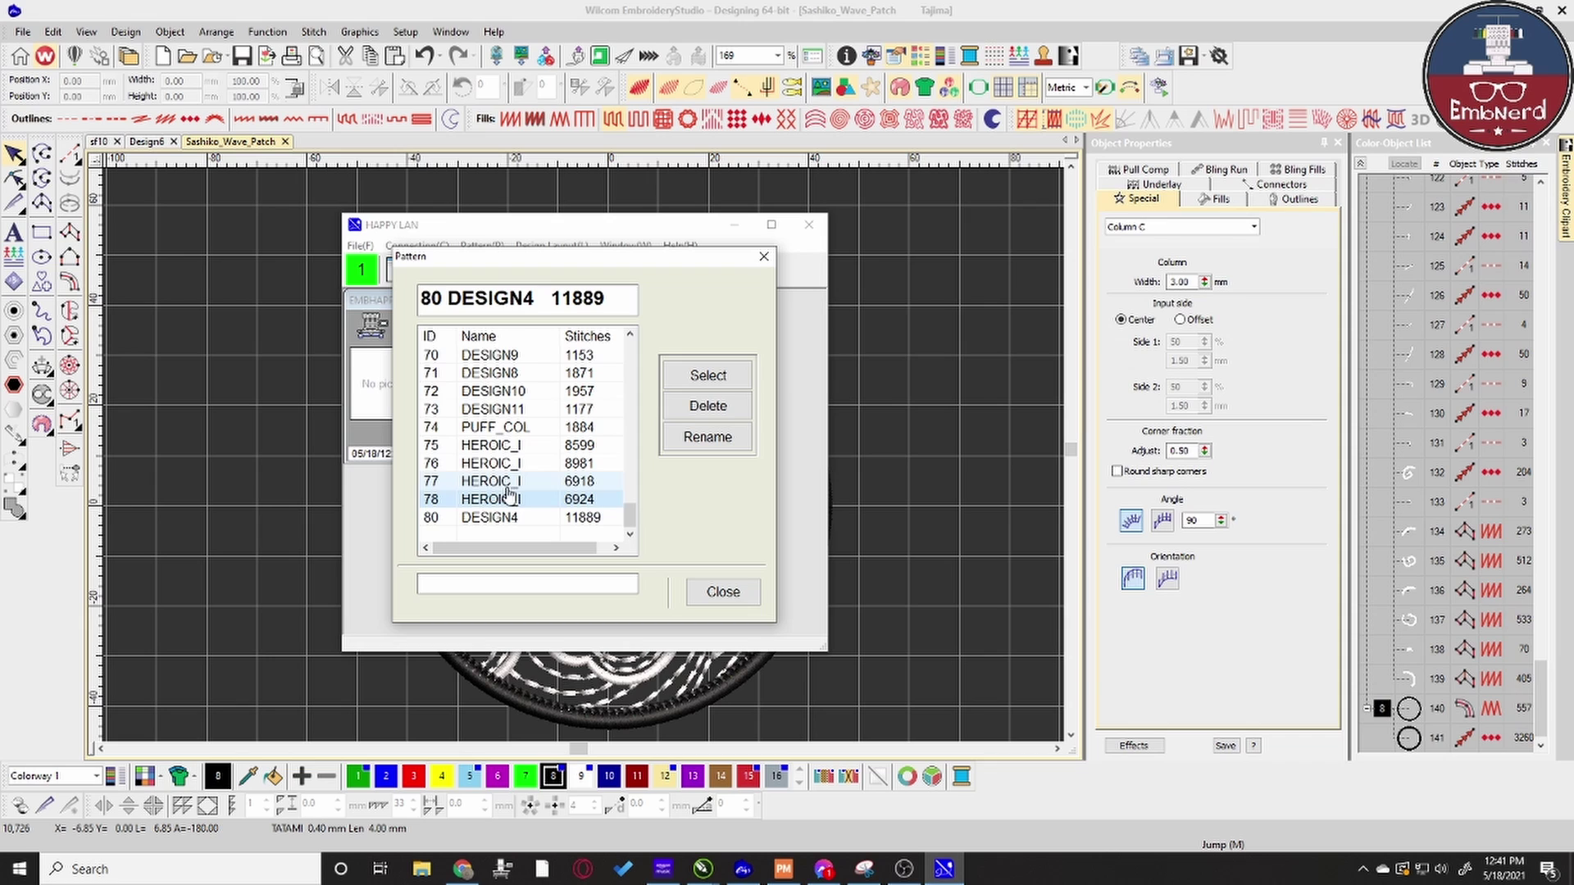
{"action": "left_click", "coordinate": [496, 500]}
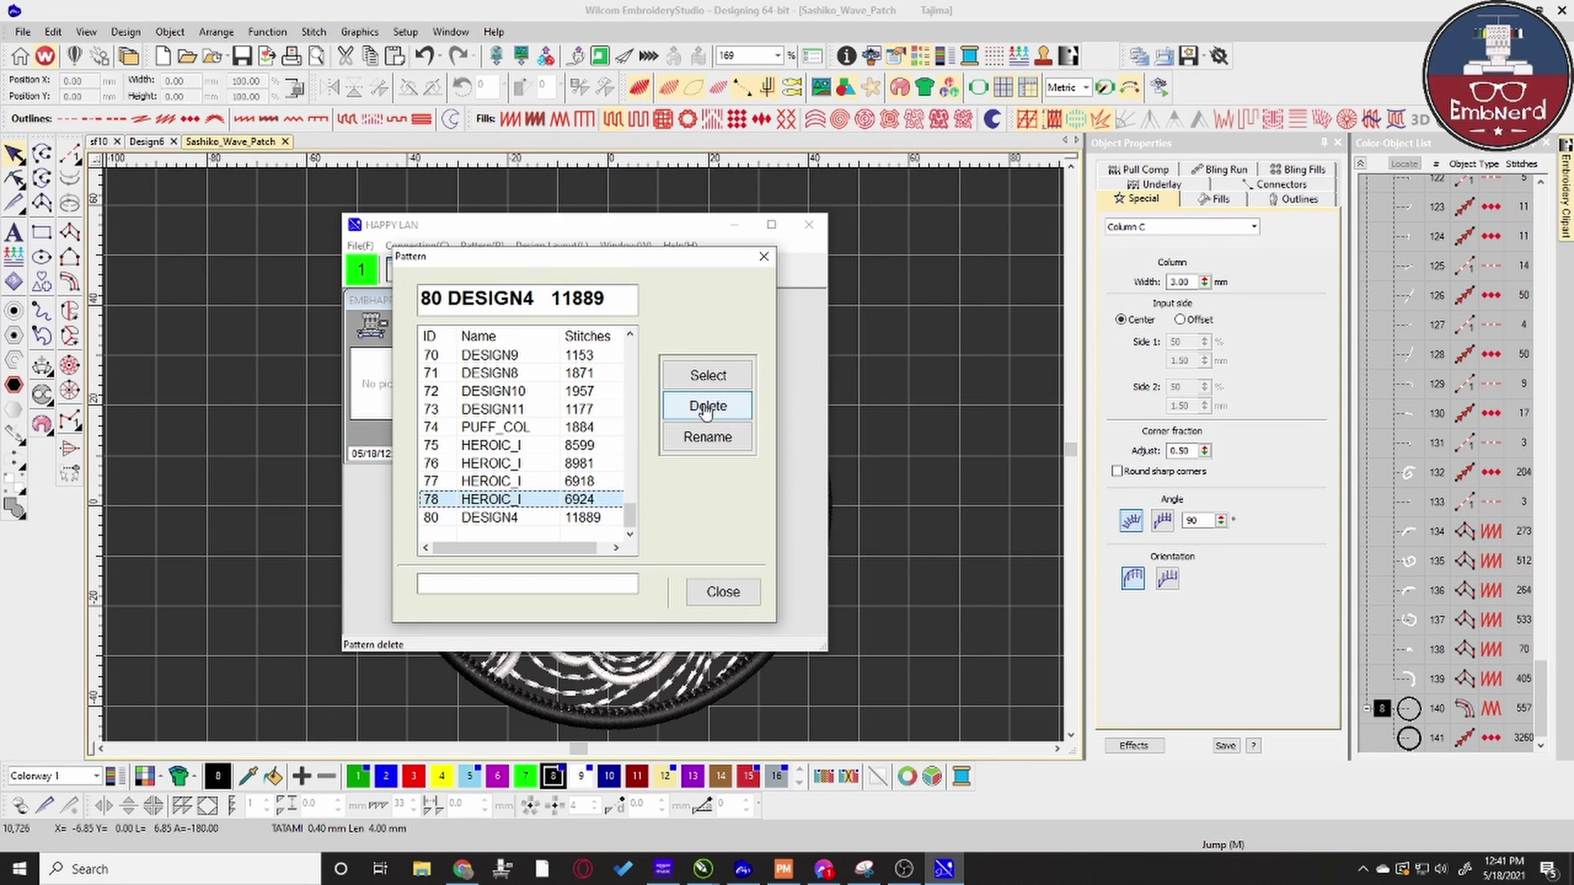
{"action": "left_click", "coordinate": [706, 408]}
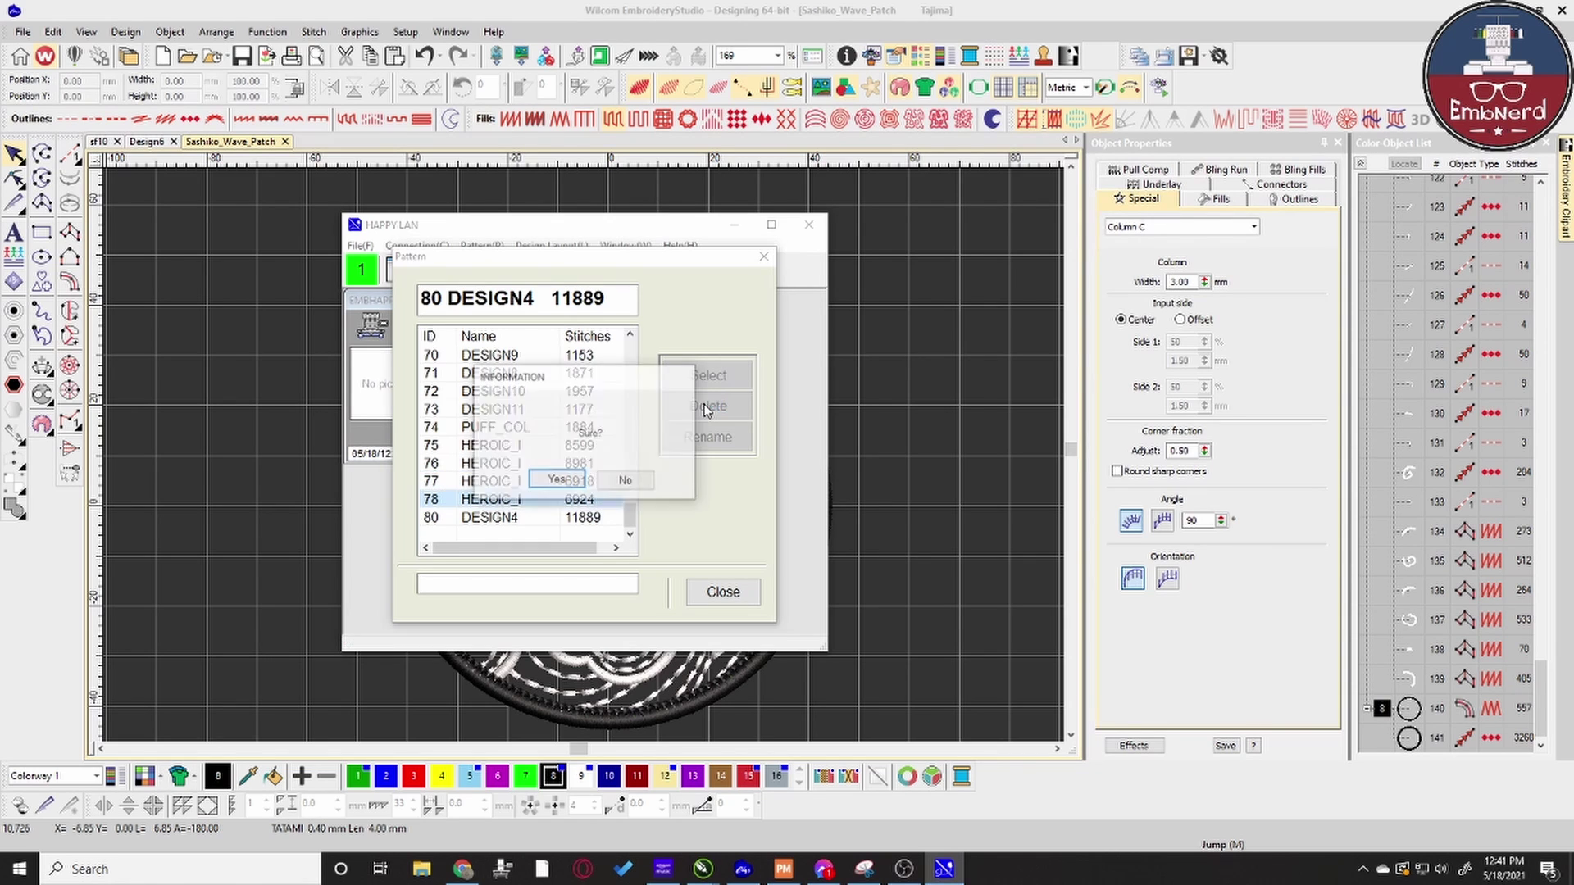
{"action": "left_click", "coordinate": [571, 484]}
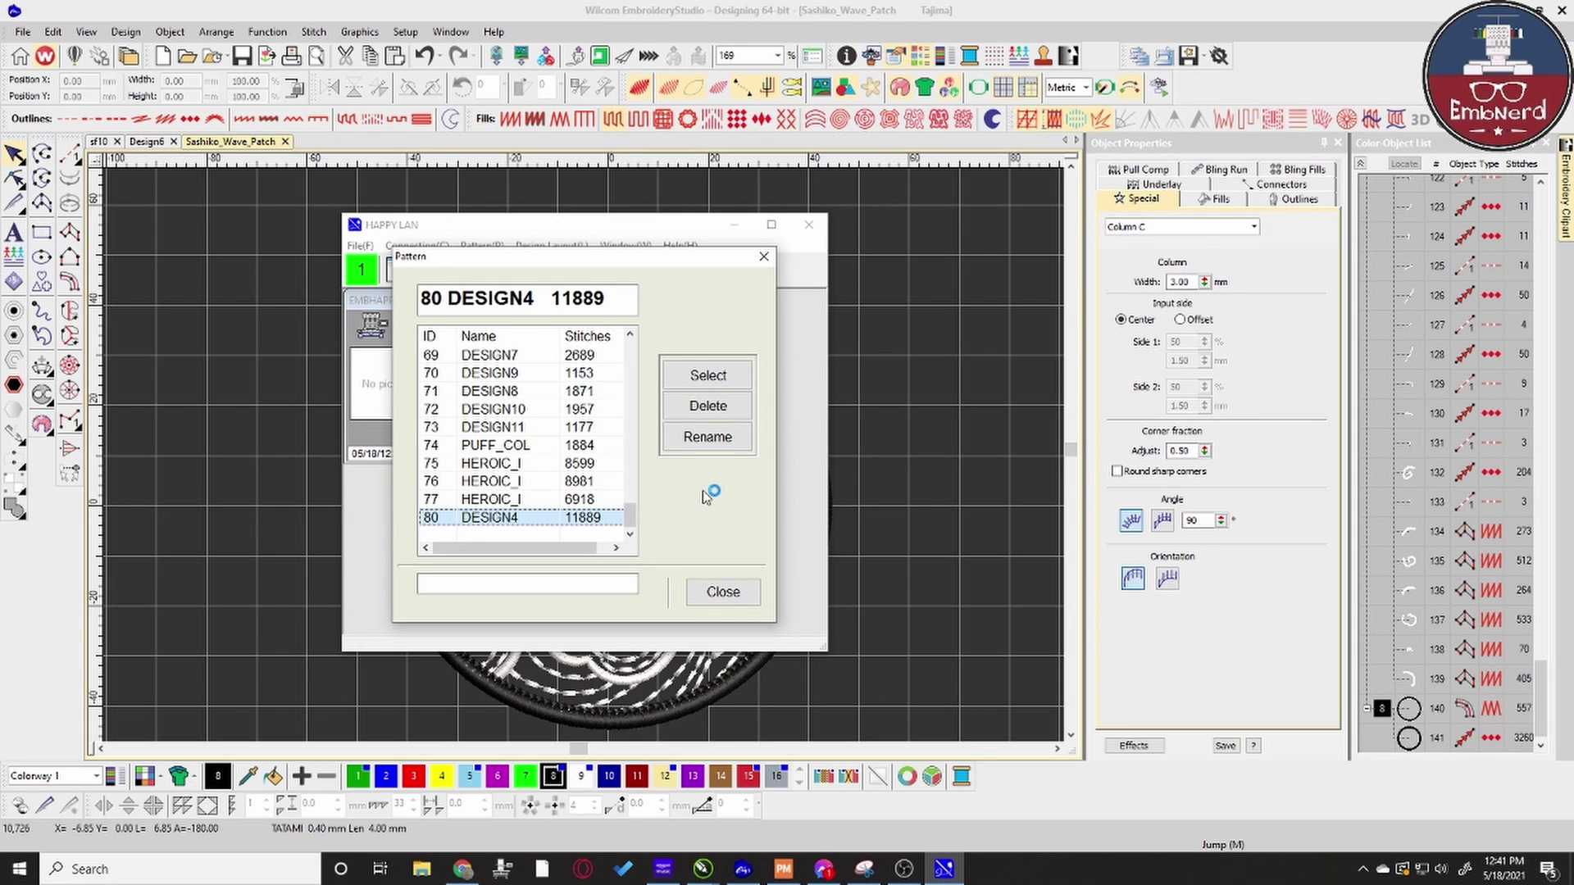
Close the Pattern list, check Prog and Auto origin unchanged, and close the Remote window.
{"action": "left_click", "coordinate": [723, 593]}
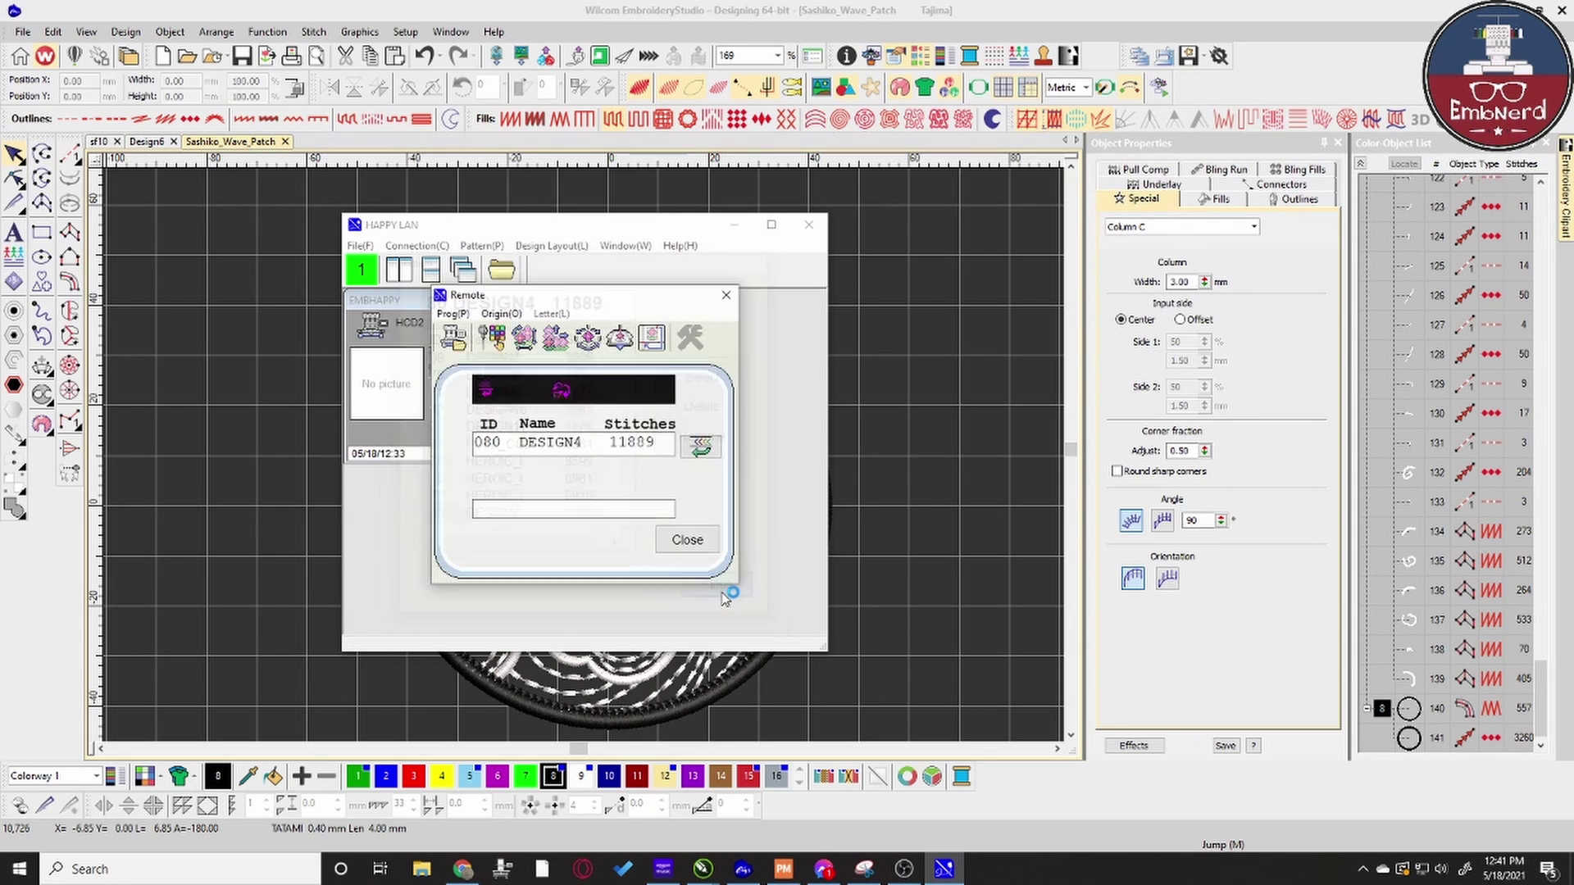
{"action": "left_click", "coordinate": [454, 314]}
{"action": "left_click", "coordinate": [463, 315]}
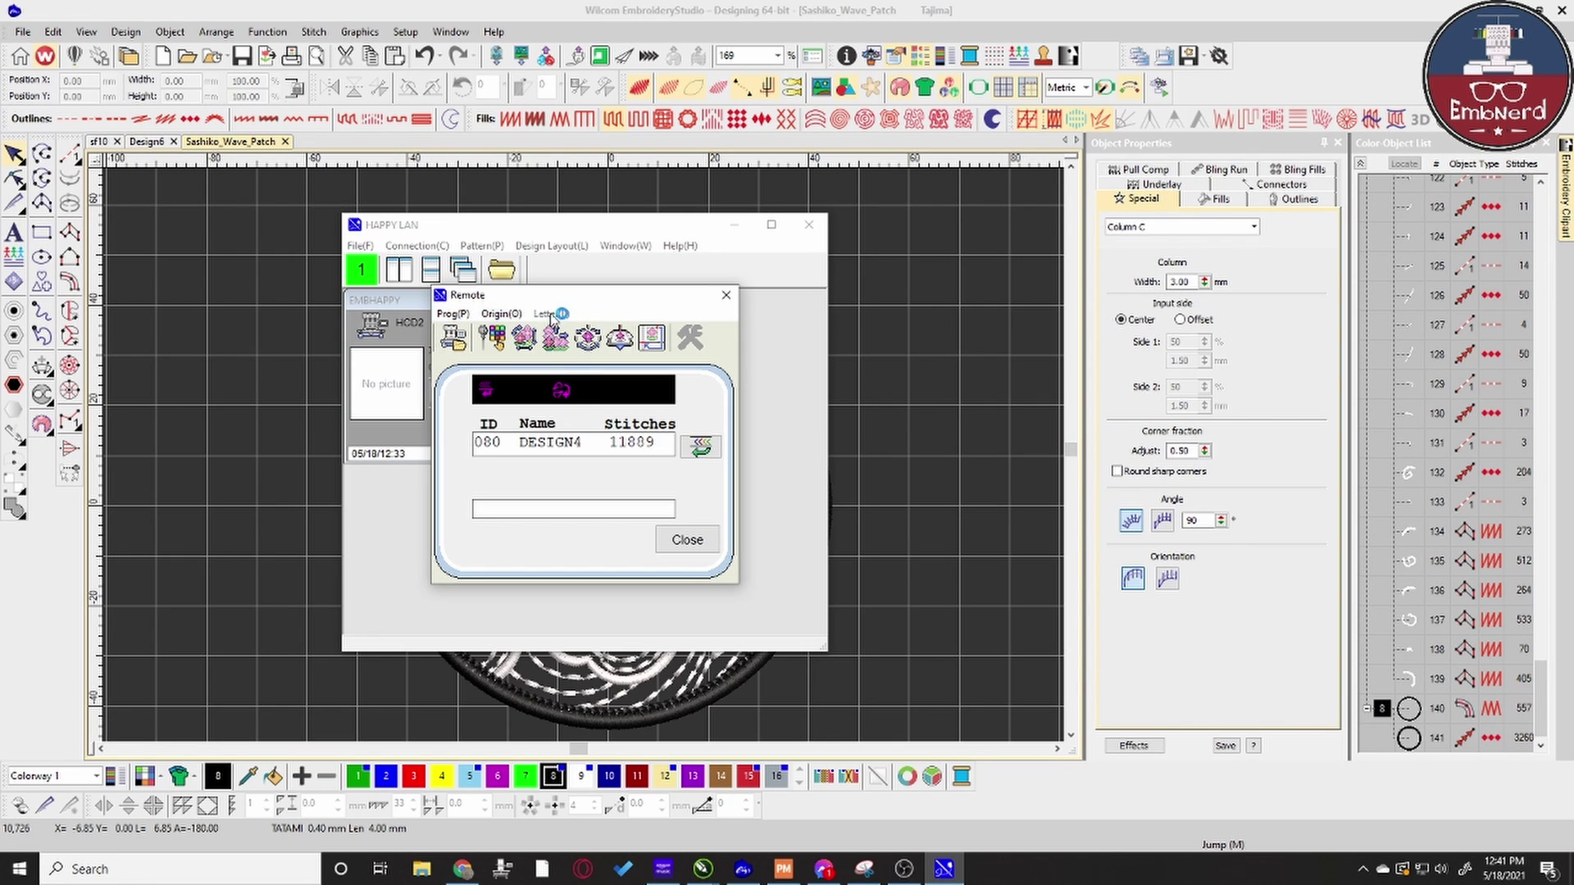
{"action": "left_click", "coordinate": [525, 316]}
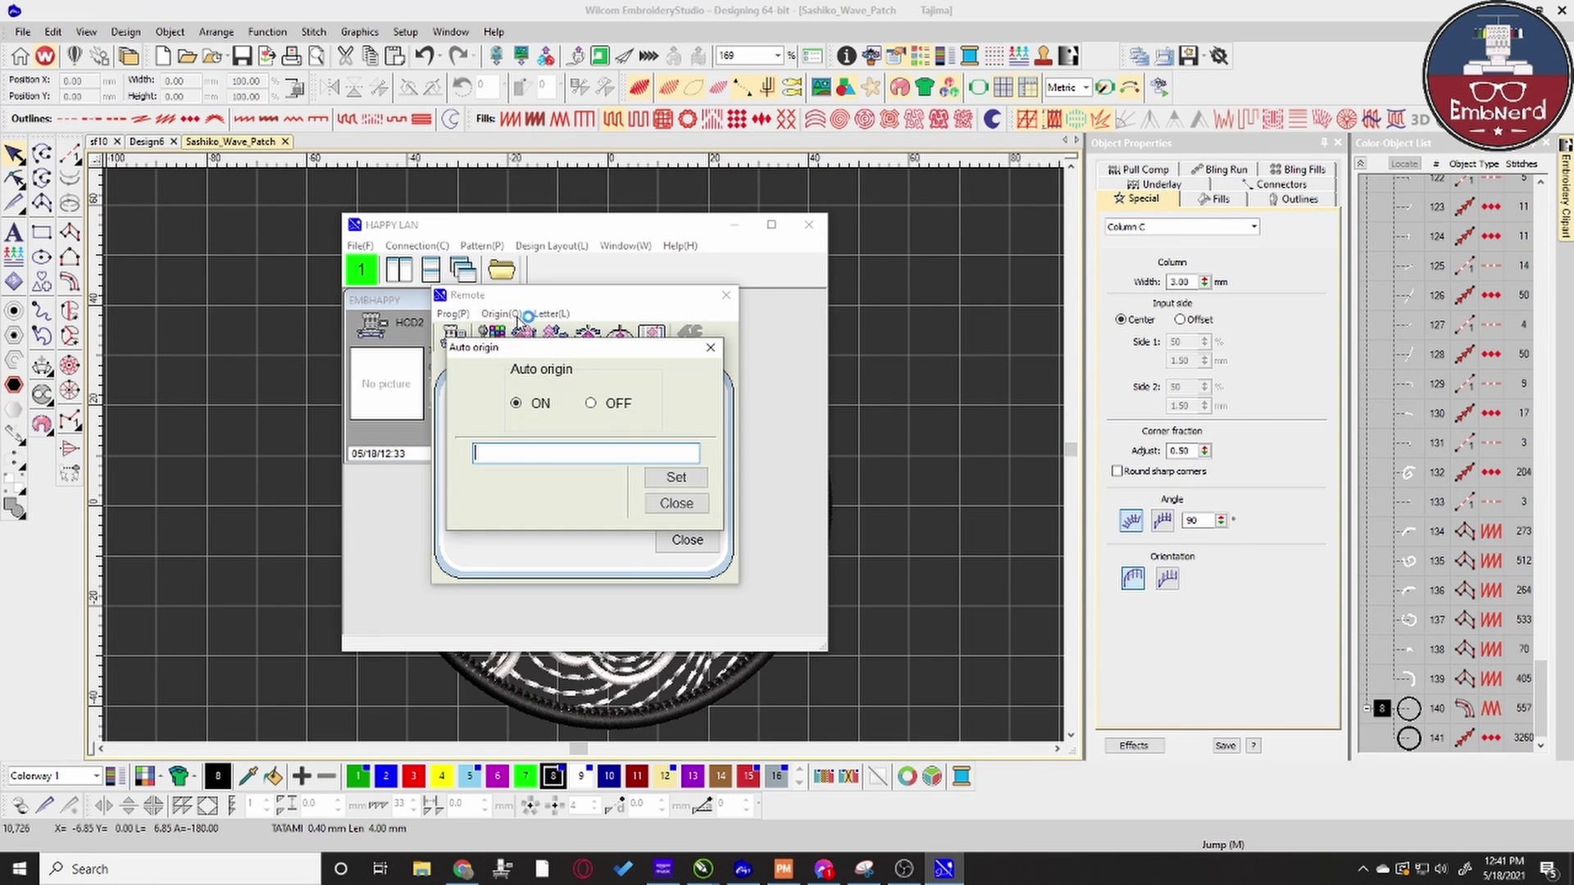
{"action": "left_click", "coordinate": [676, 504]}
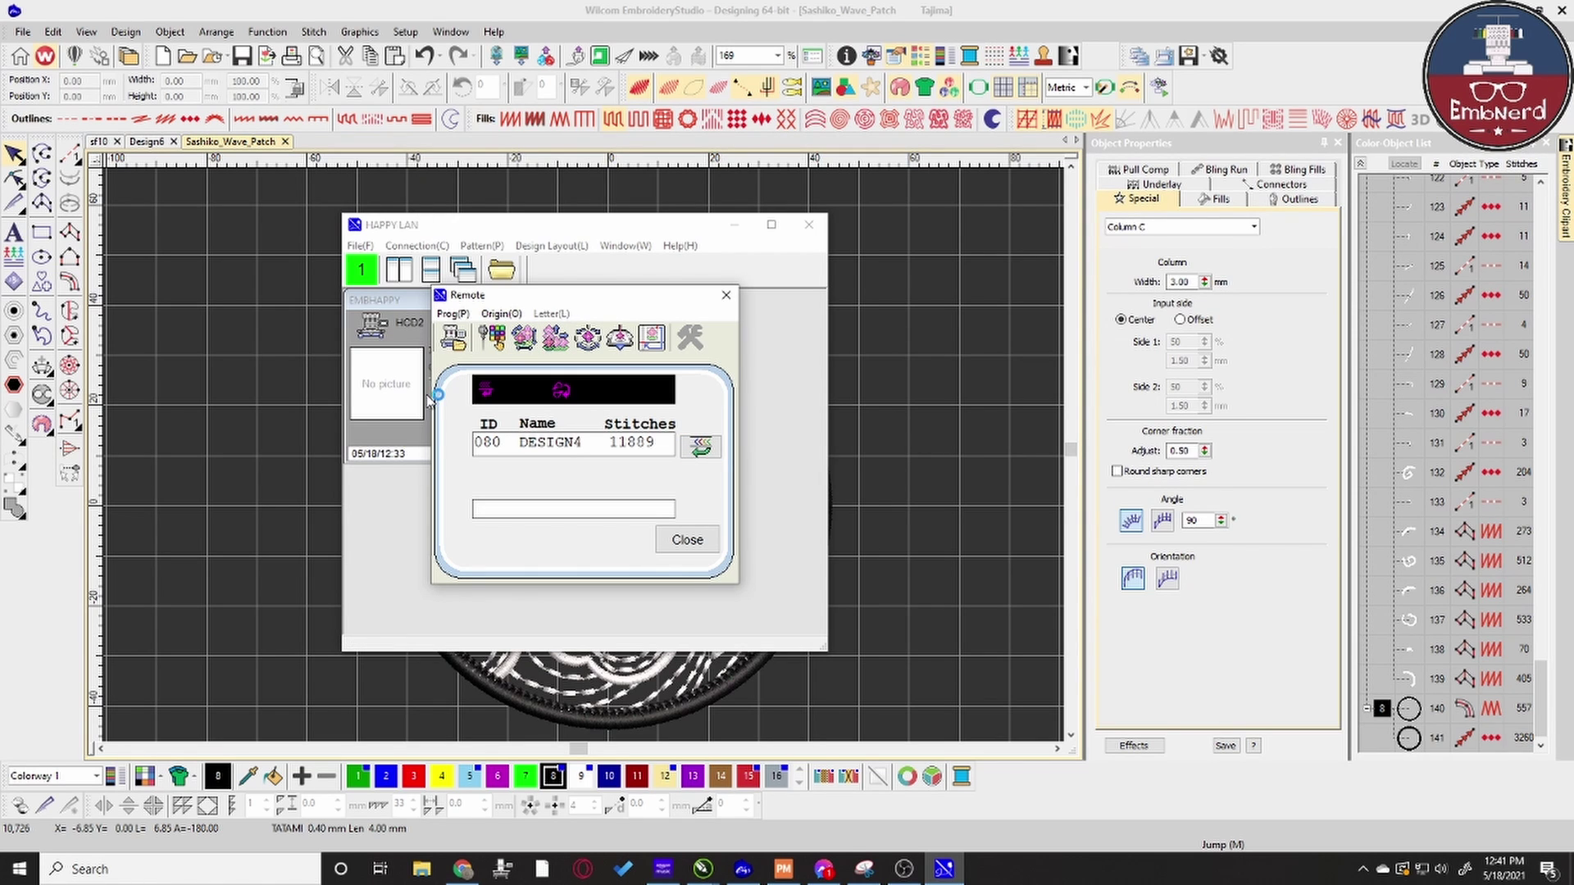
{"action": "left_click", "coordinate": [726, 295]}
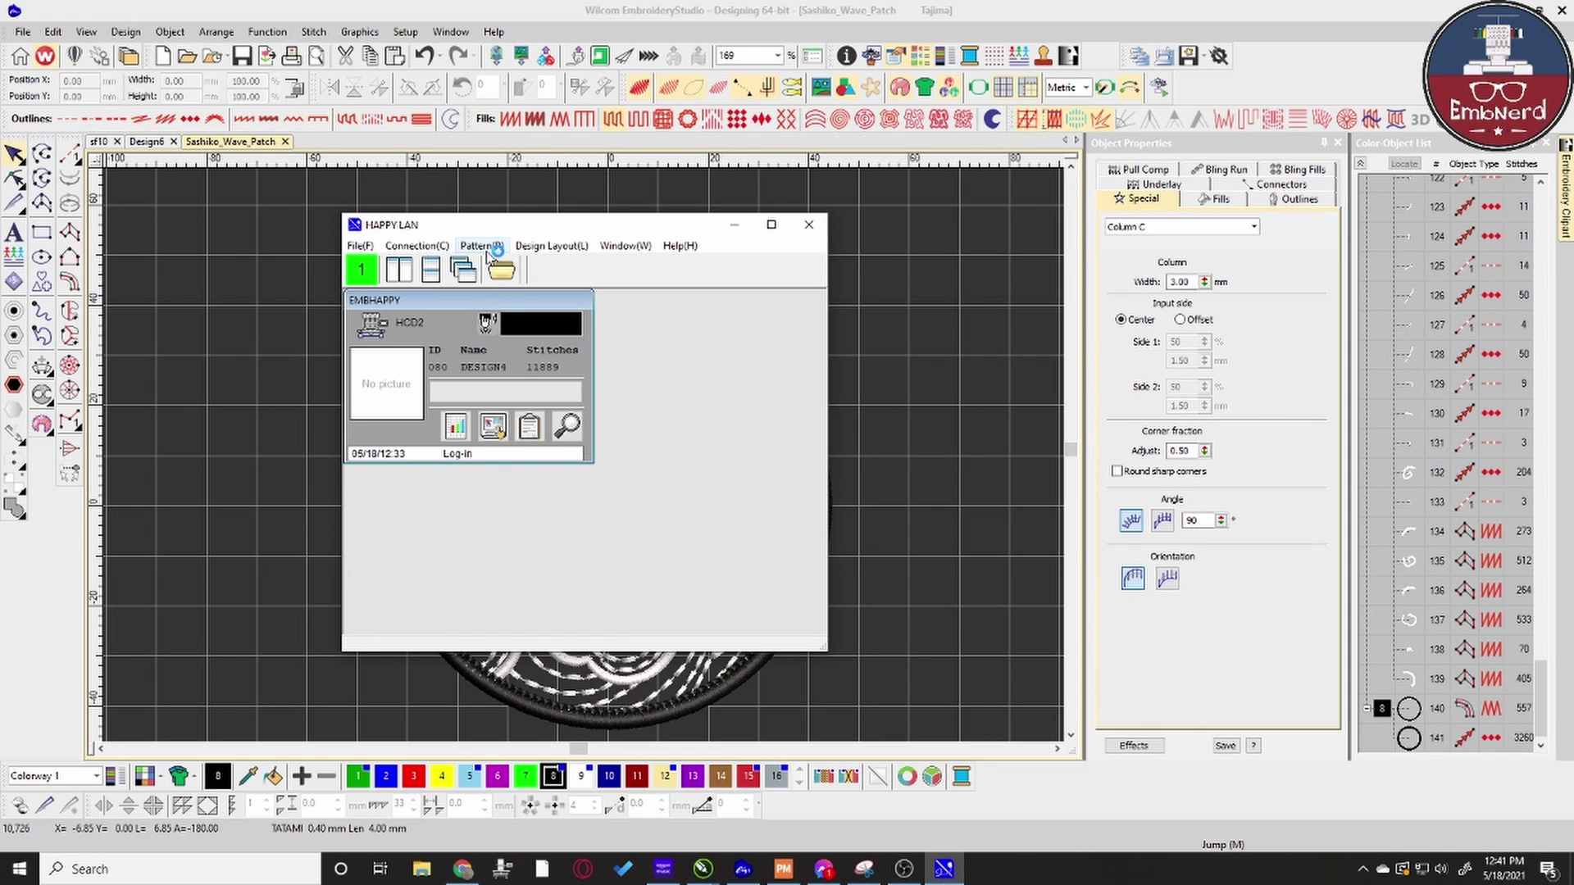
Preview Sashiko_Wave_Patch.TAP: 10726 stitches, 9 changes, 89.2 × 89.2.
{"action": "left_click", "coordinate": [484, 246]}
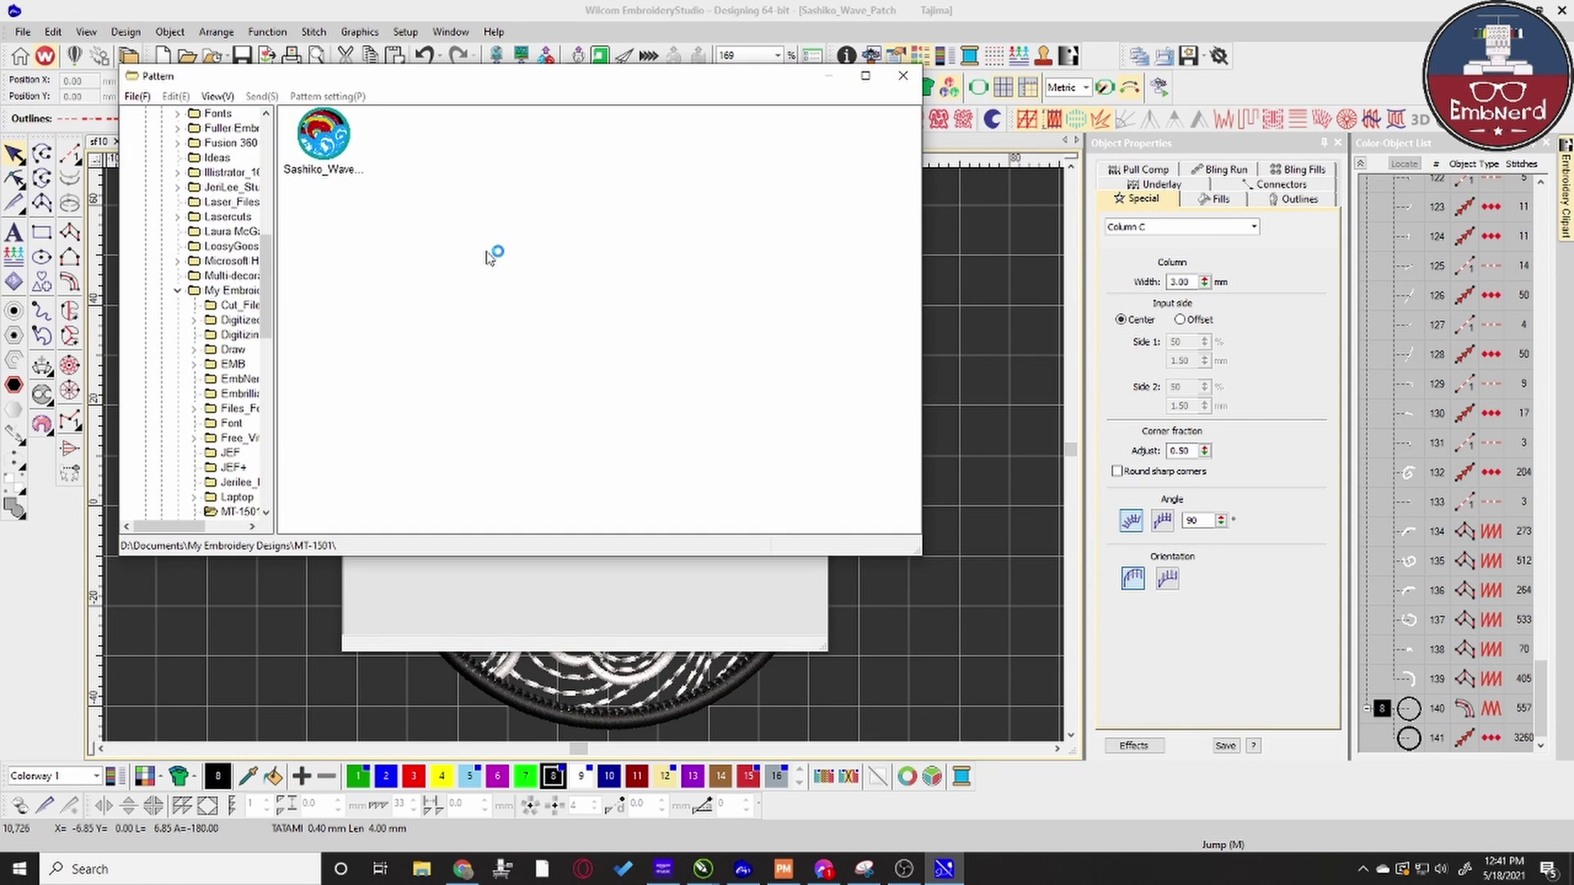
{"action": "left_click", "coordinate": [332, 138]}
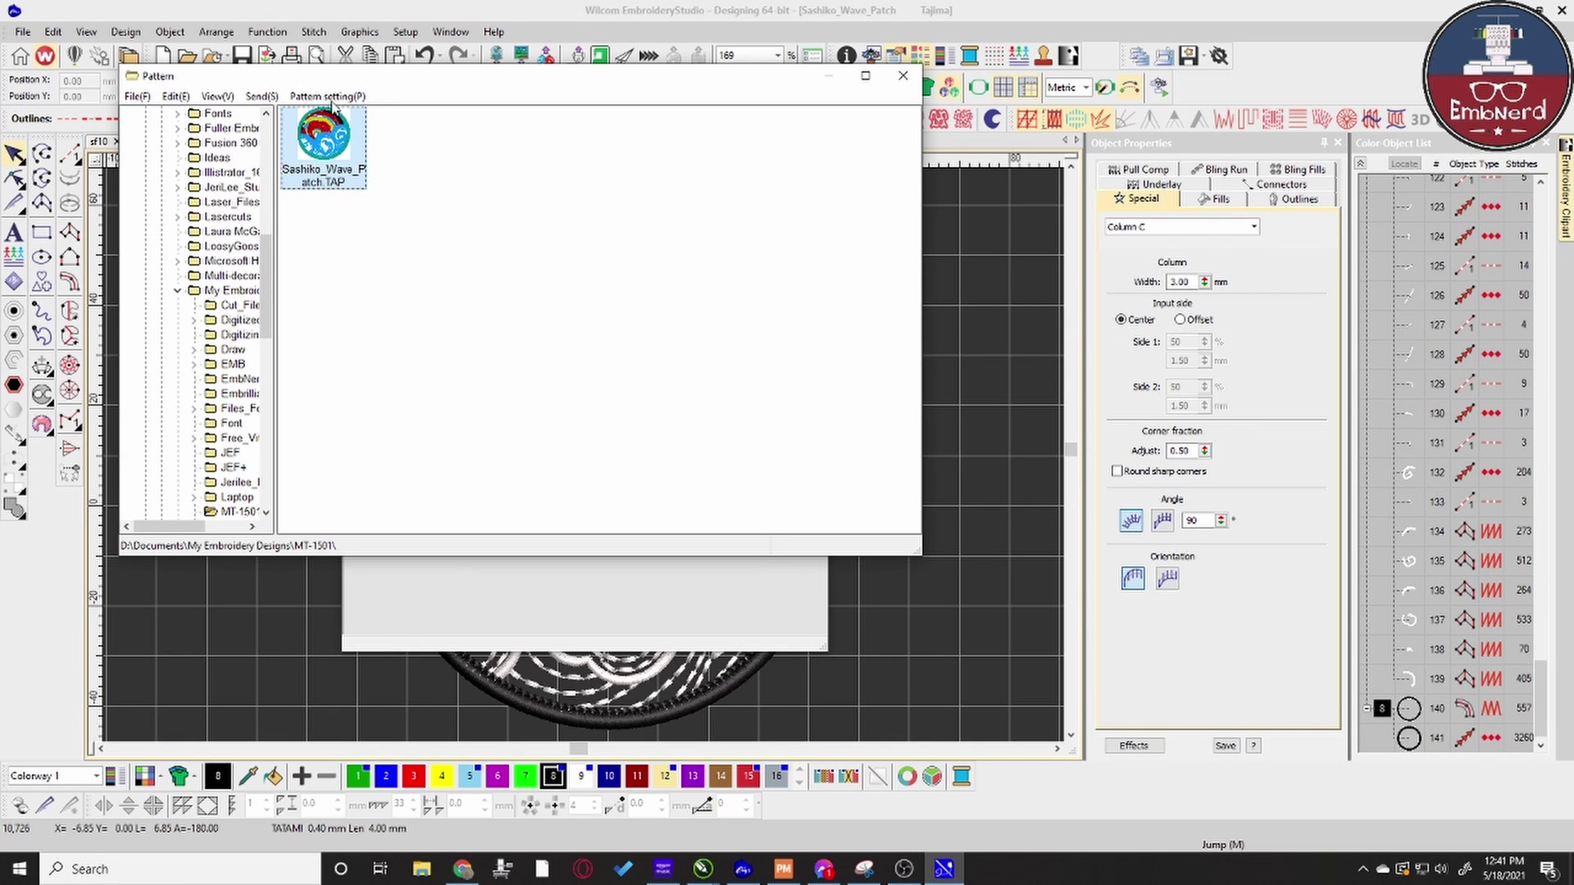
{"action": "double_click", "coordinate": [332, 138]}
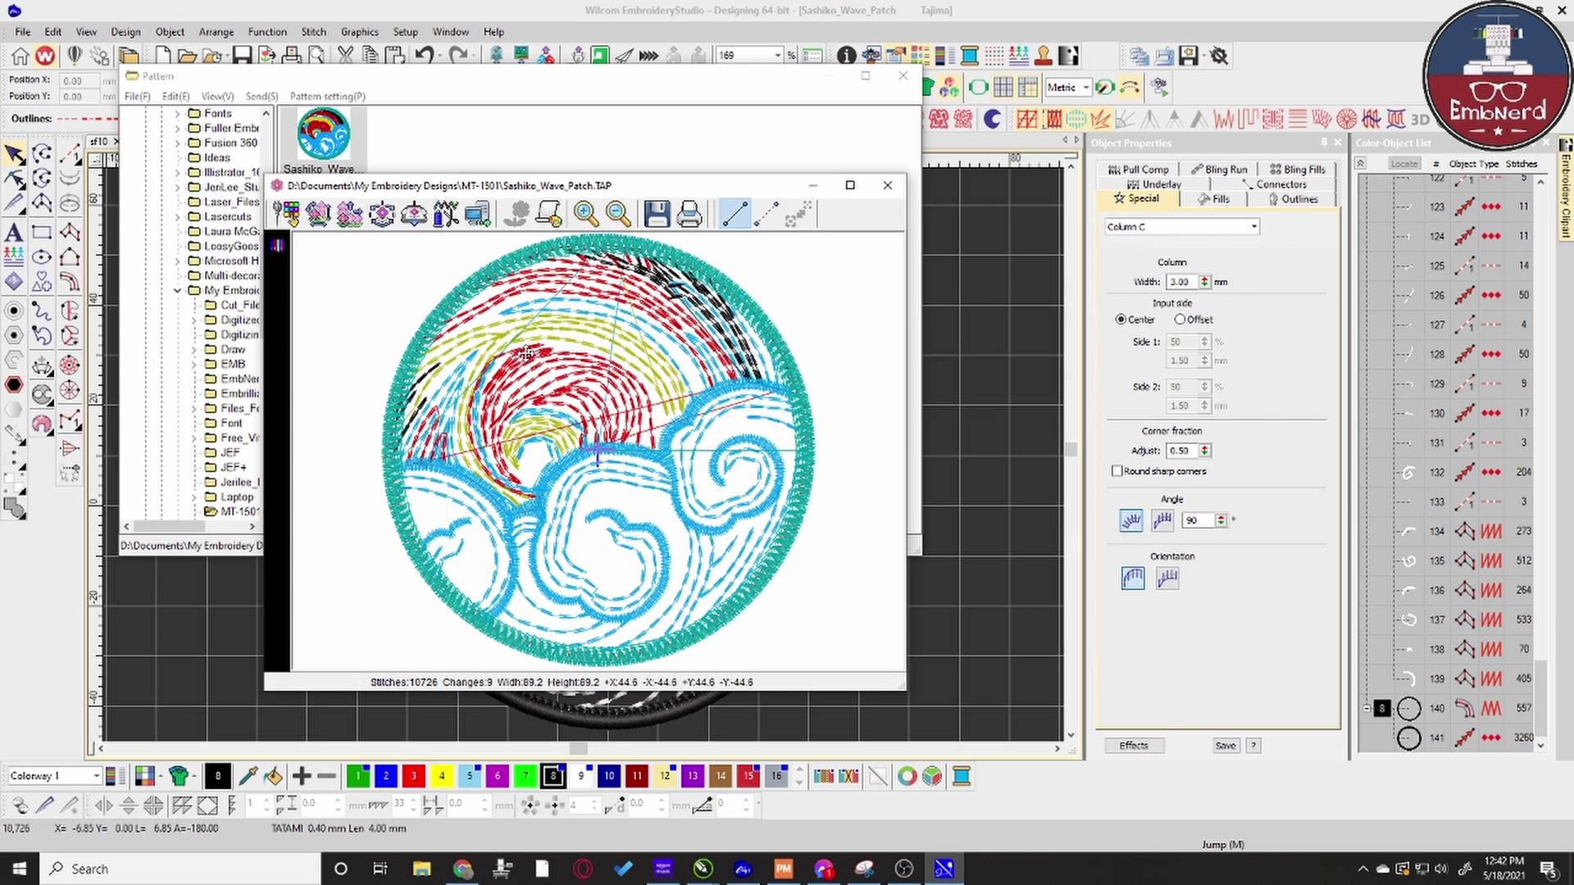
Review the design's needle selection list of 9 colour stops and its full palette.
{"action": "left_click", "coordinate": [289, 215]}
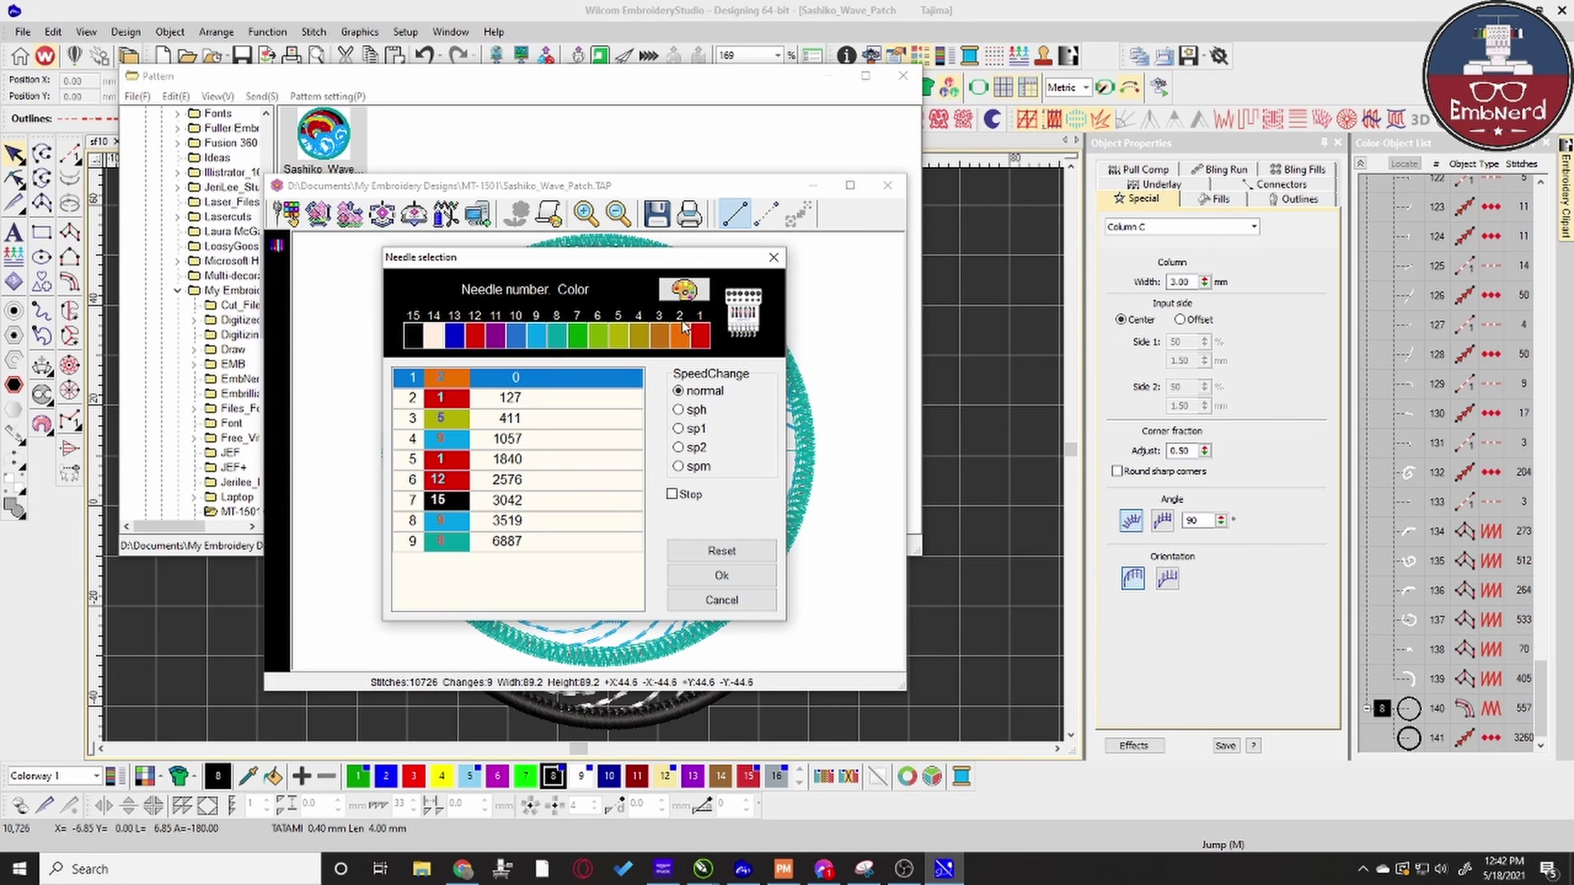
{"action": "left_click", "coordinate": [685, 290]}
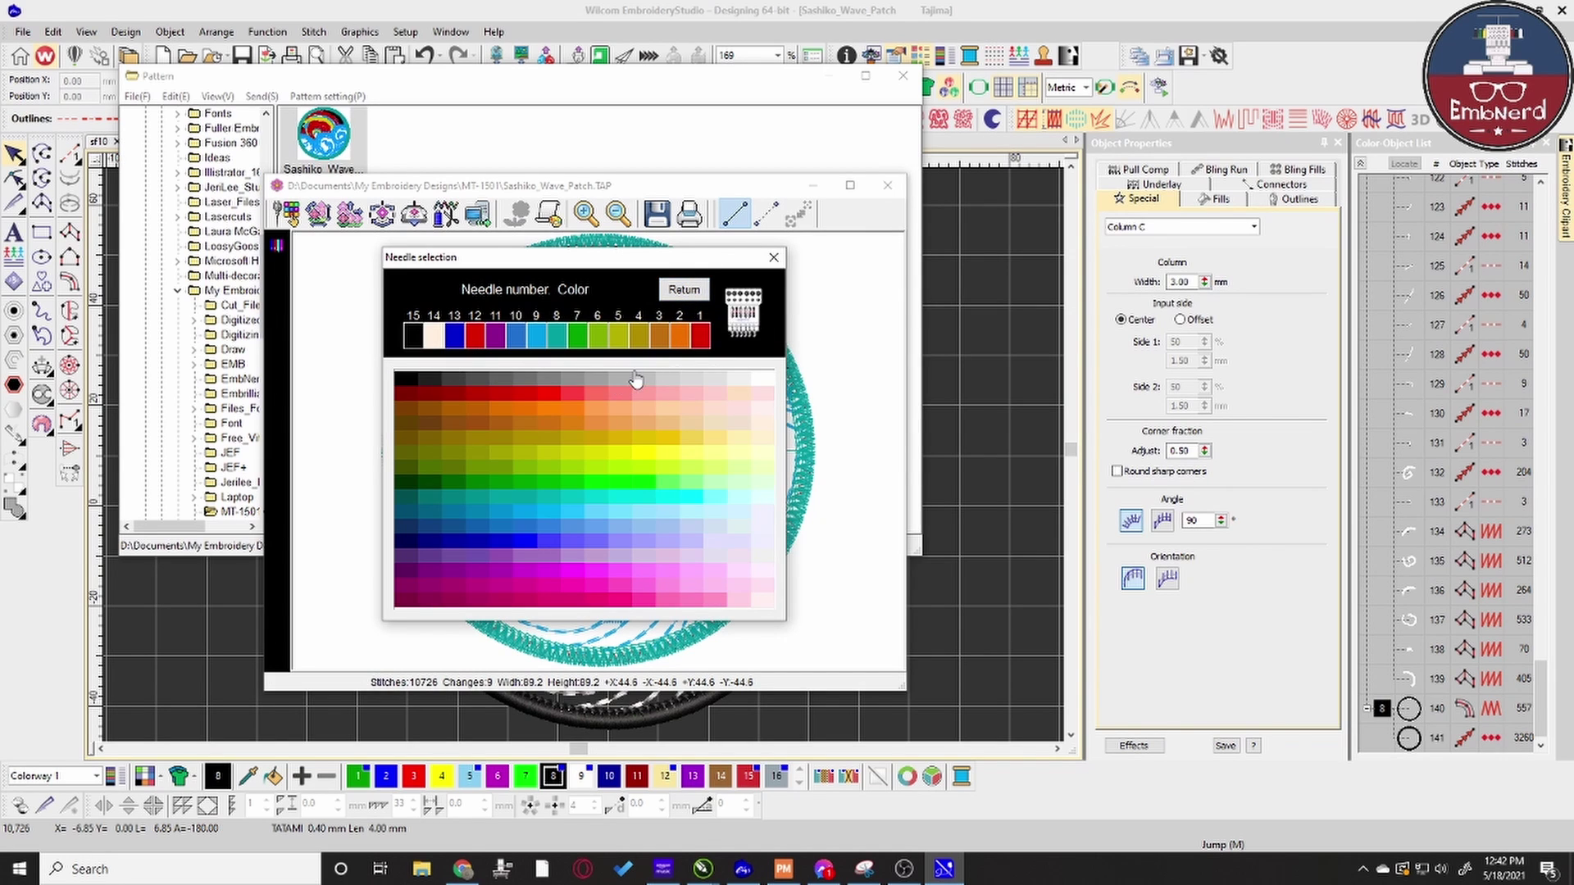
{"action": "left_click", "coordinate": [684, 290]}
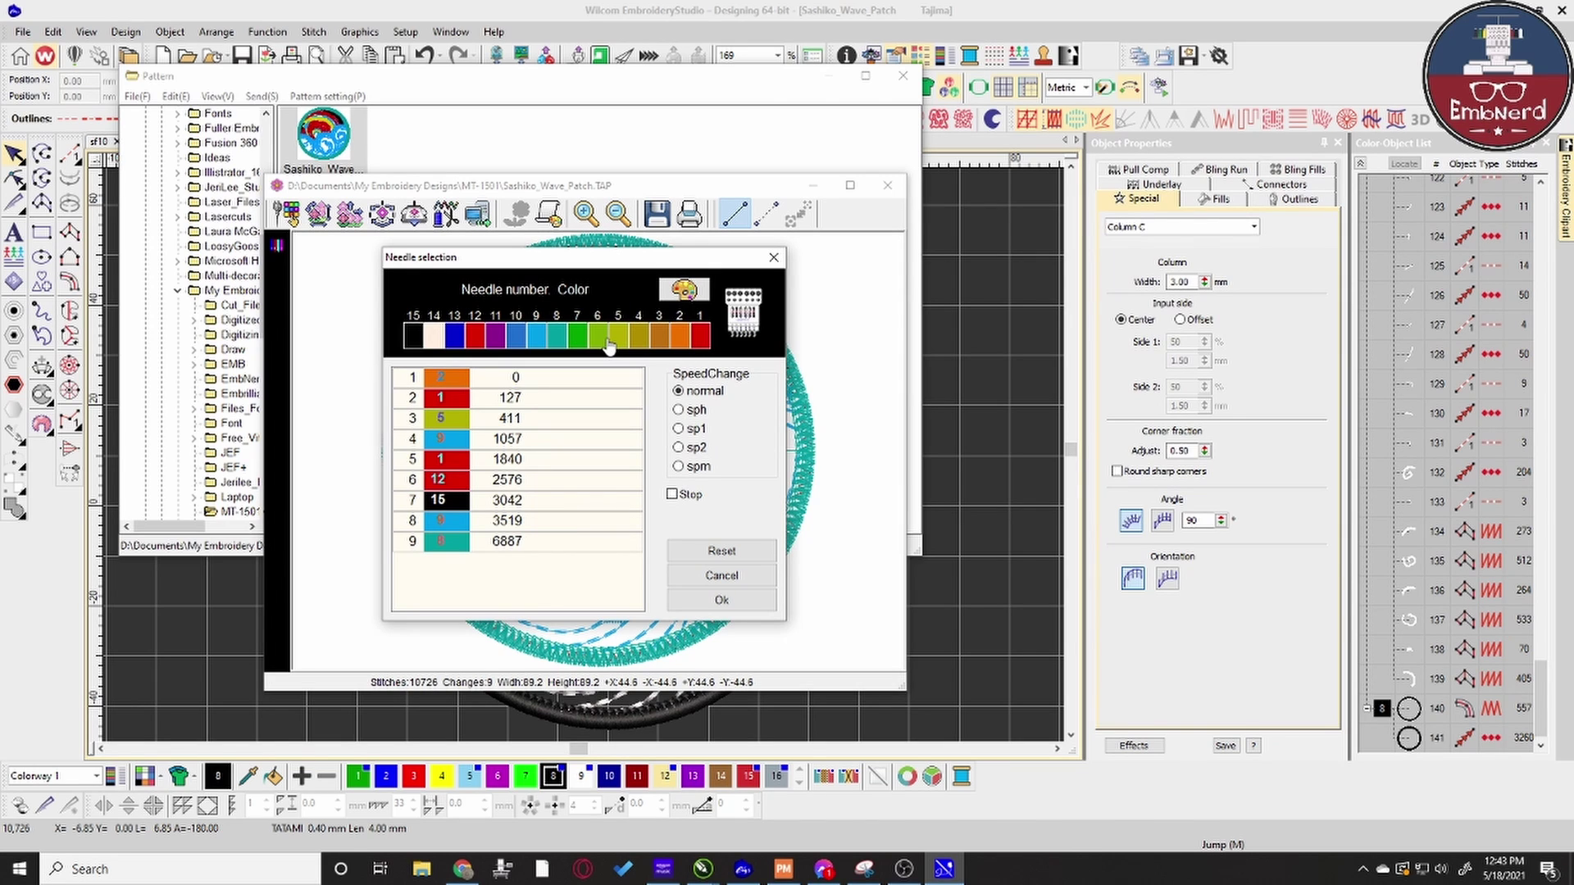
Return to EmbroideryStudio and group the Color-Object List into colour blocks.
{"action": "scroll", "coordinate": [1378, 283], "scroll_direction": "up", "scroll_amount": 20}
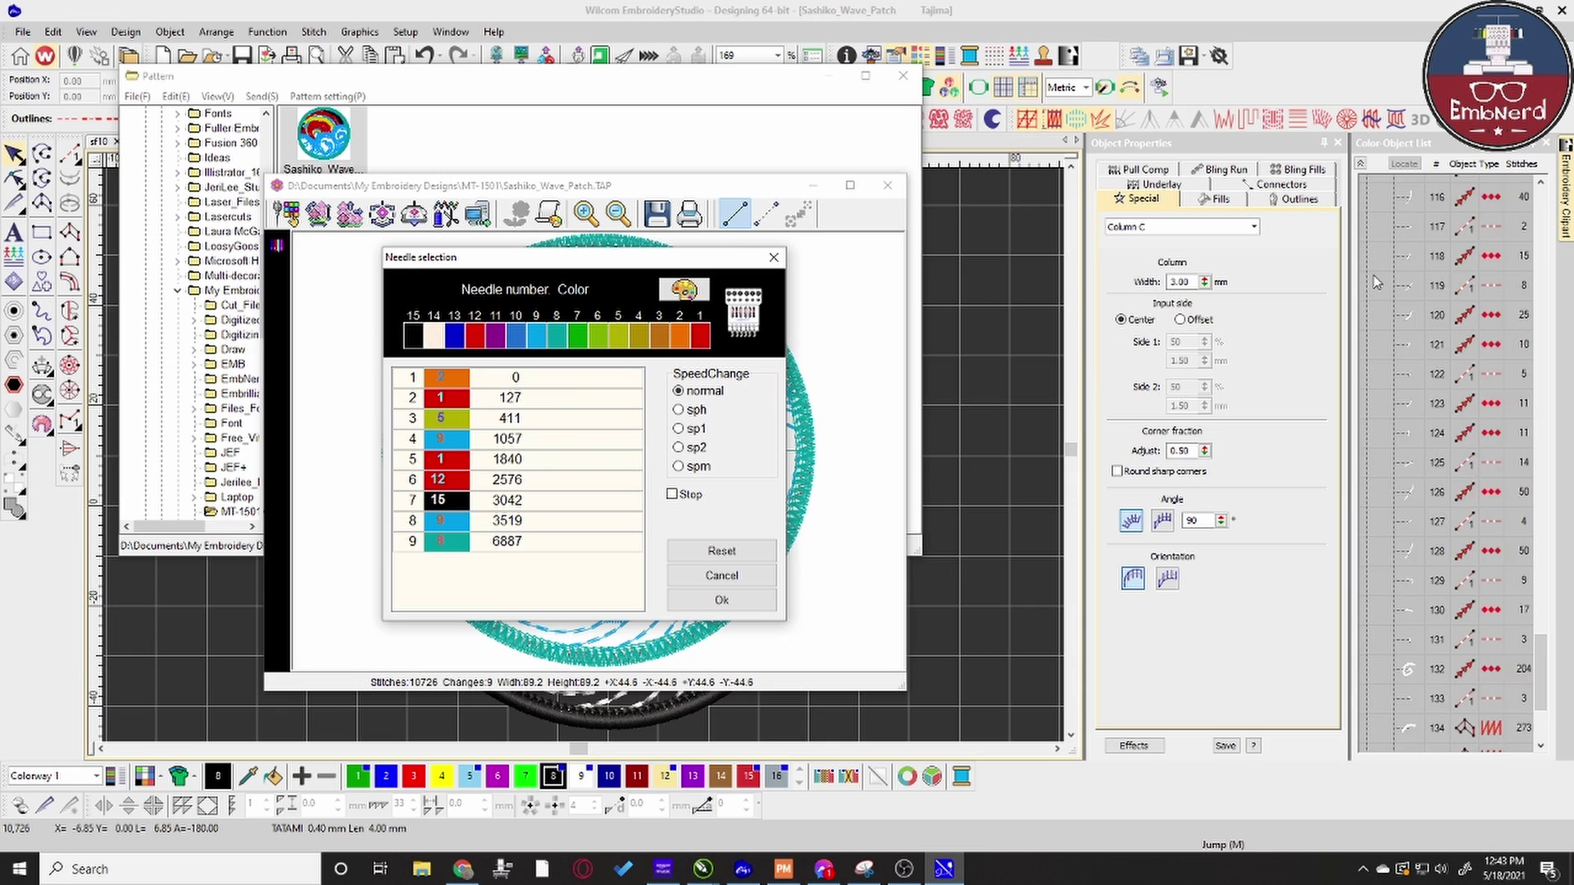
{"action": "scroll", "coordinate": [1378, 282], "scroll_direction": "up", "scroll_amount": 10}
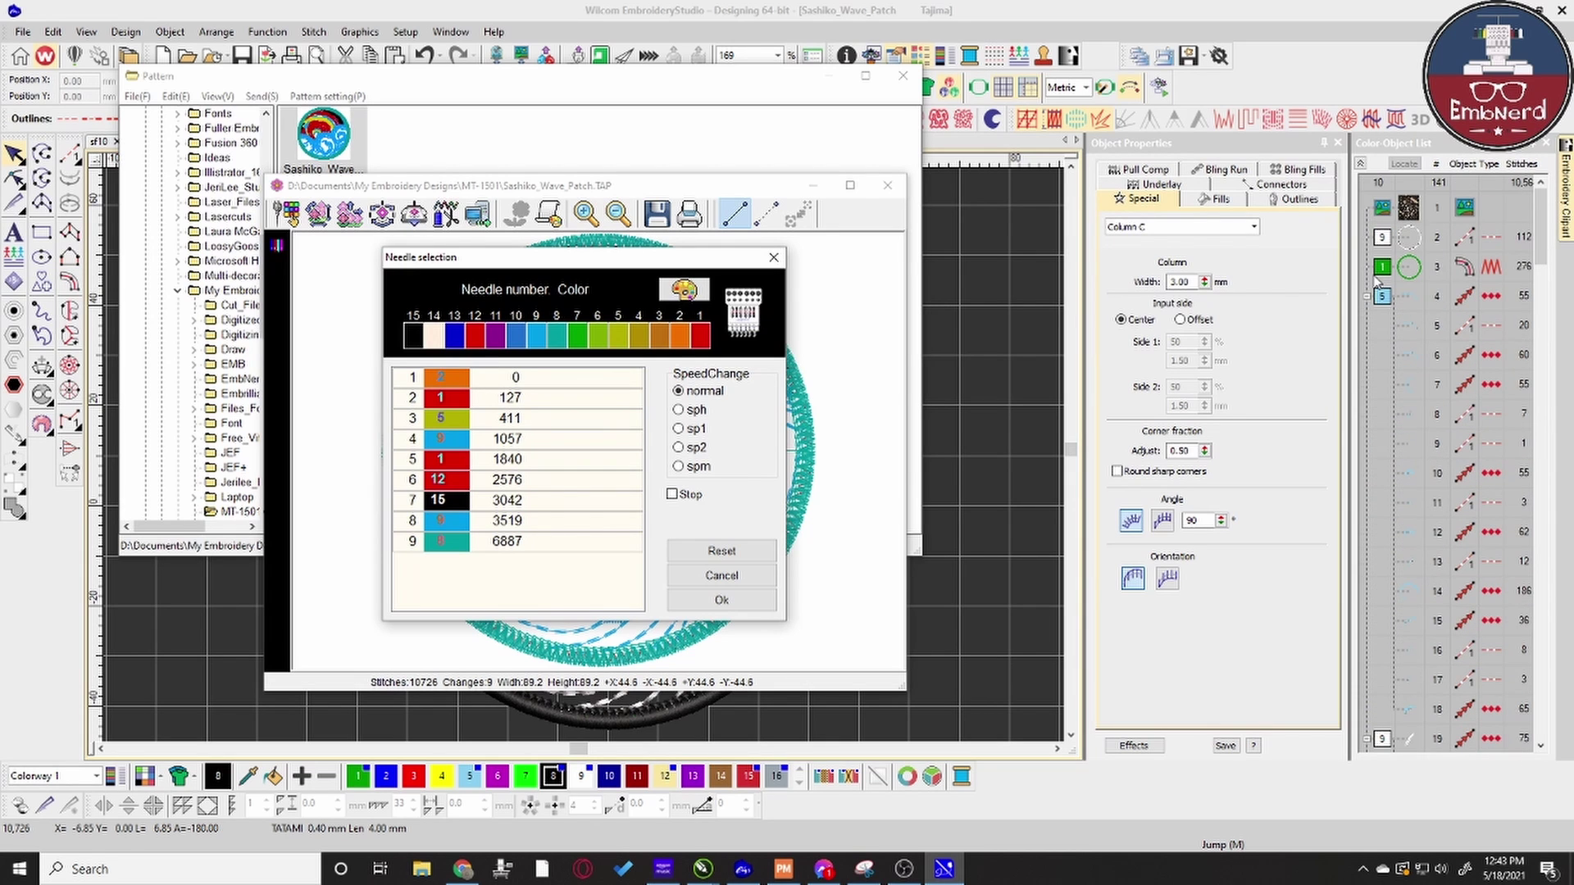
{"action": "left_click", "coordinate": [1363, 166]}
{"action": "left_click", "coordinate": [1363, 167]}
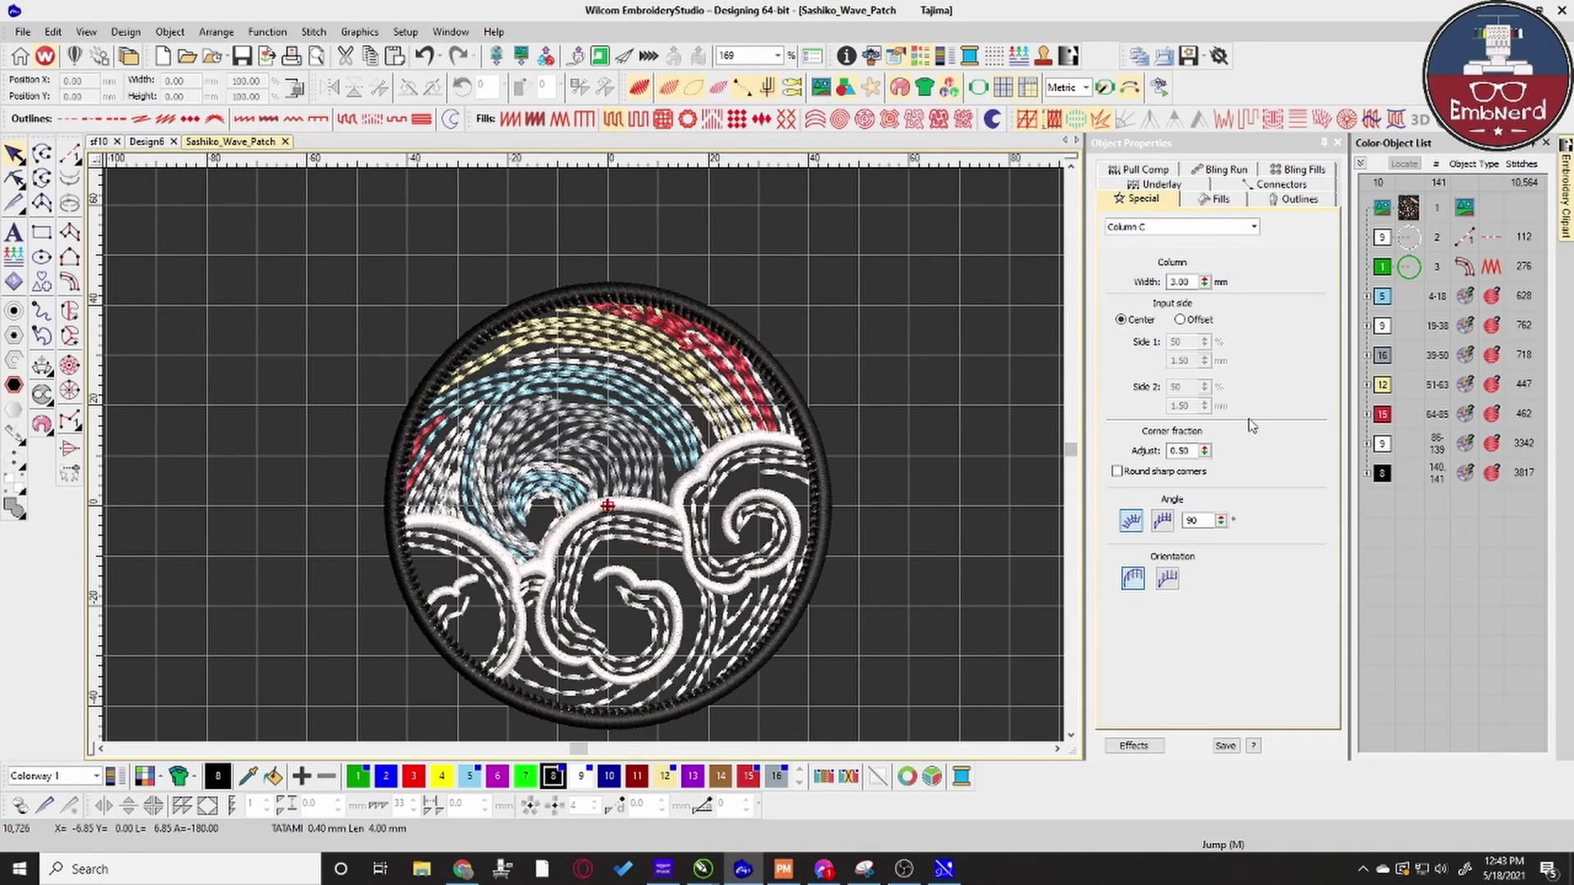
Assign colour changes 1–5 to needles 14, 14, brown 3, 14 and teal 8.
{"action": "left_click", "coordinate": [939, 872]}
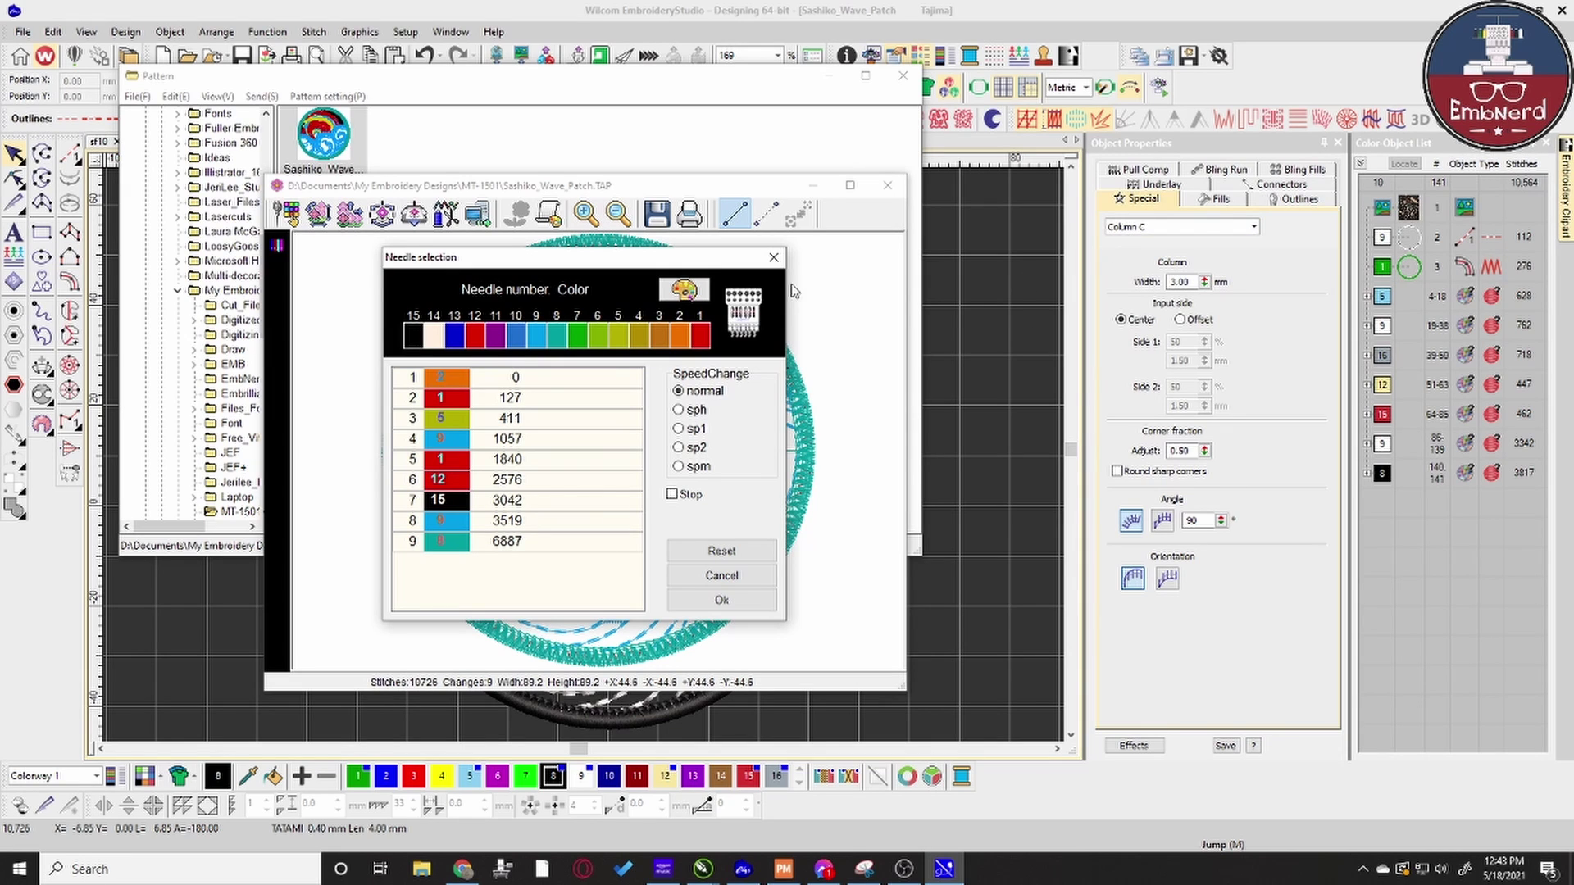
{"action": "left_click_drag", "start_coordinate": [435, 340], "coordinate": [437, 377]}
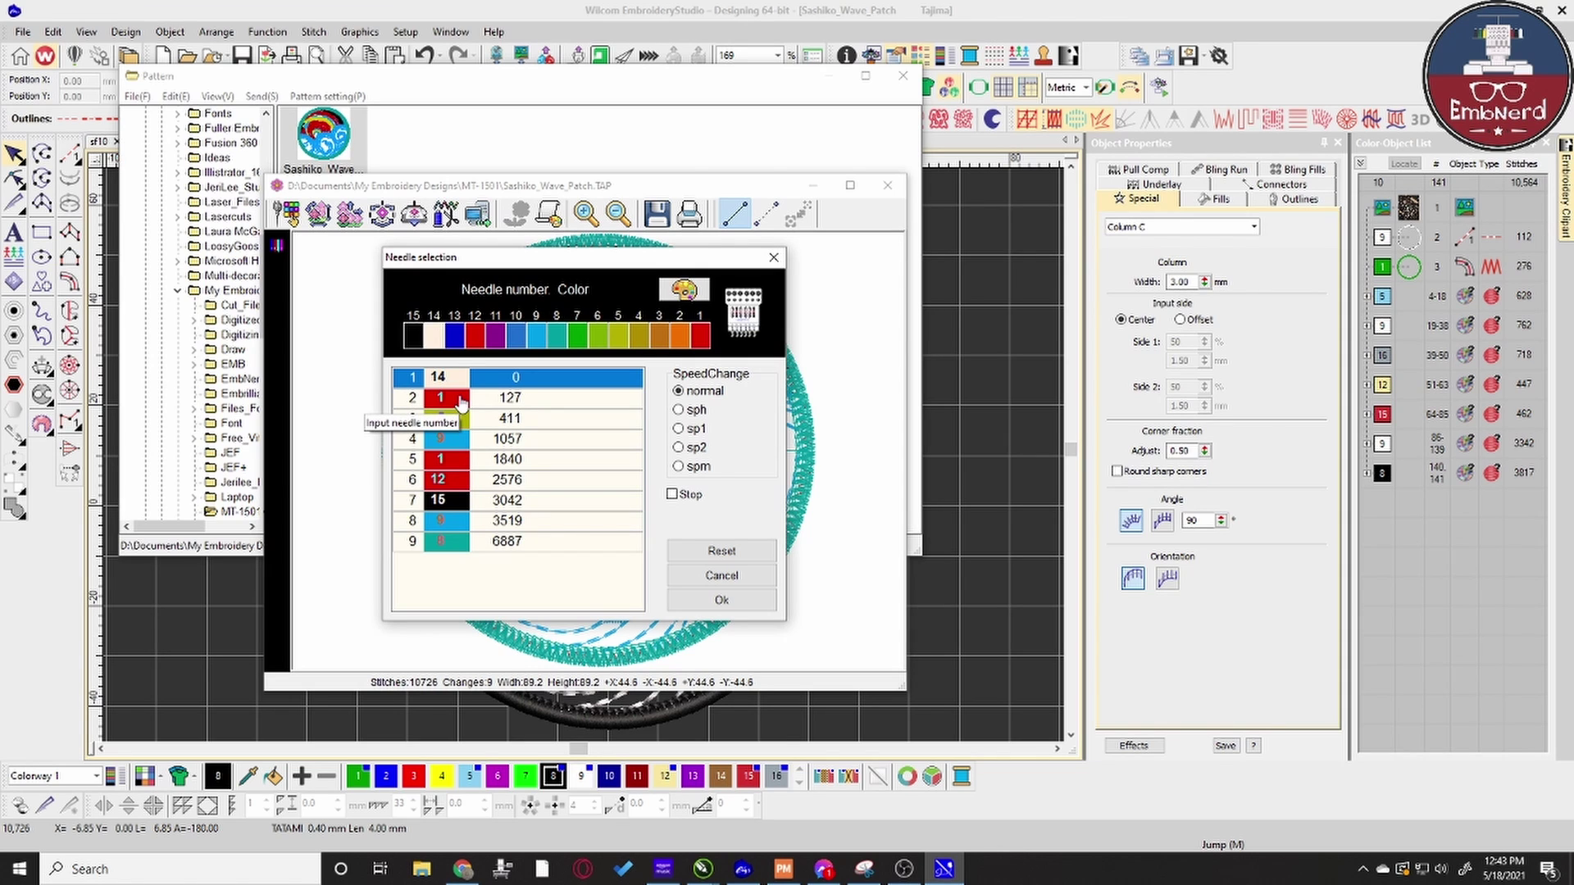
{"action": "left_click", "coordinate": [461, 402]}
{"action": "left_click", "coordinate": [438, 343]}
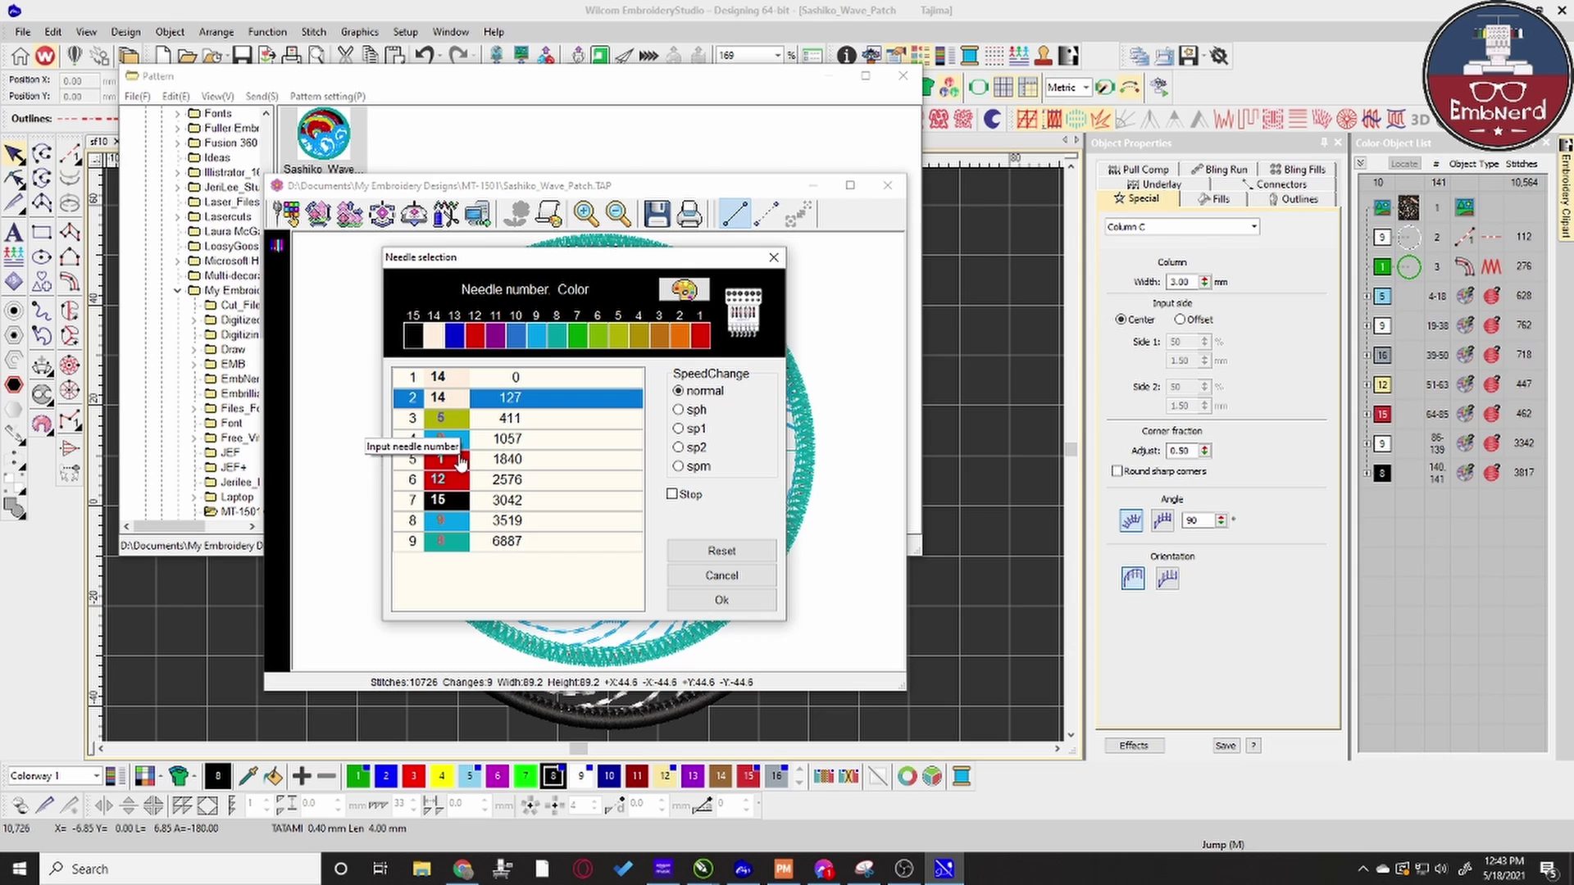
{"action": "left_click", "coordinate": [451, 423]}
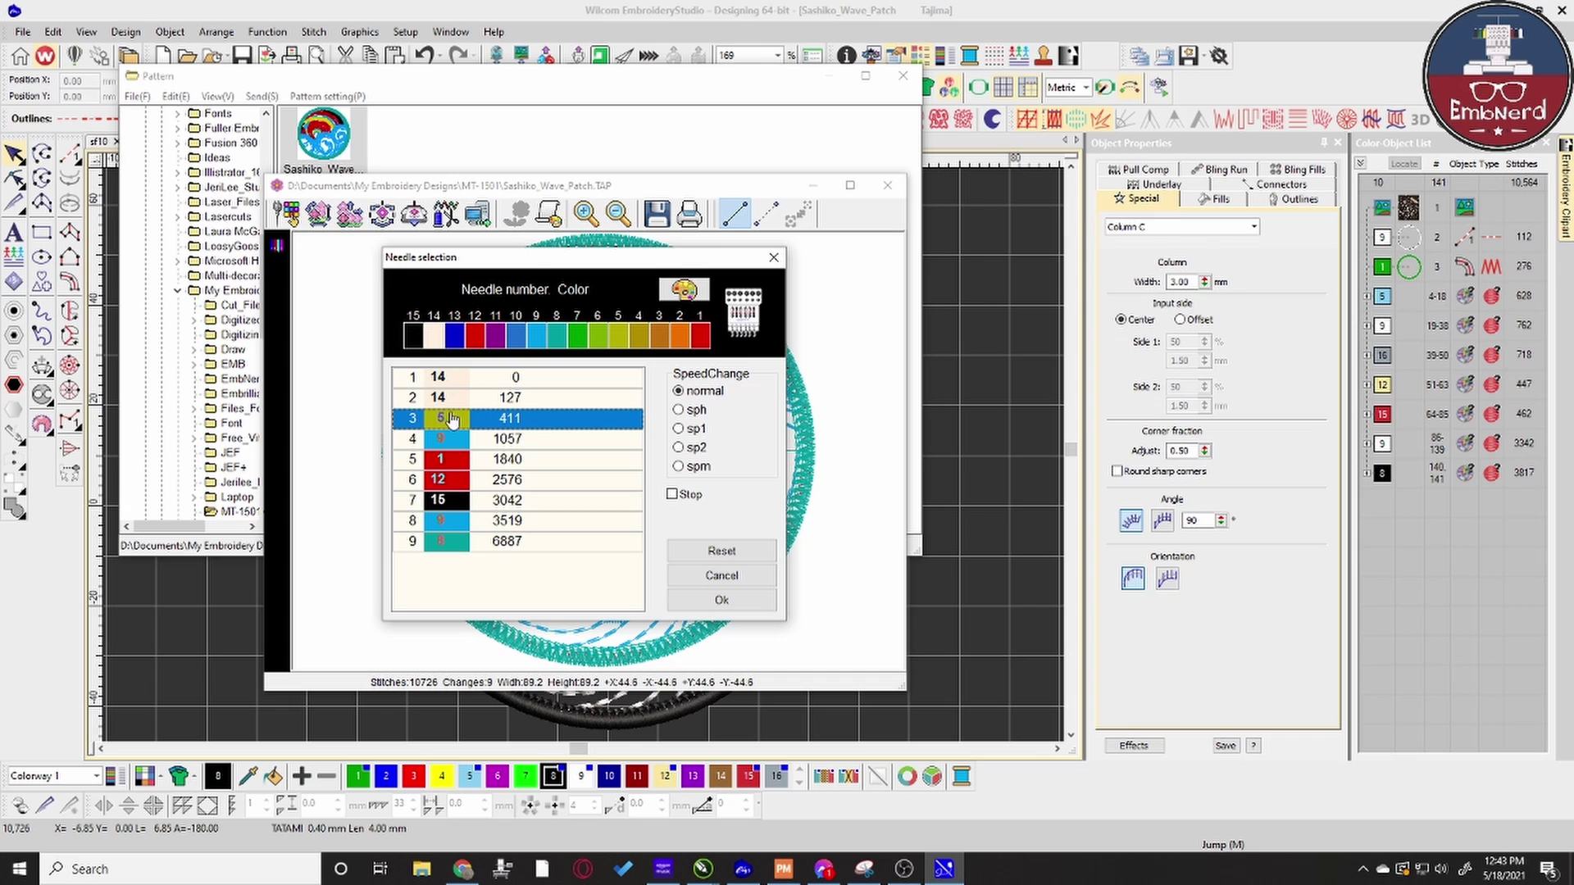
{"action": "left_click", "coordinate": [660, 339]}
{"action": "left_click", "coordinate": [470, 443]}
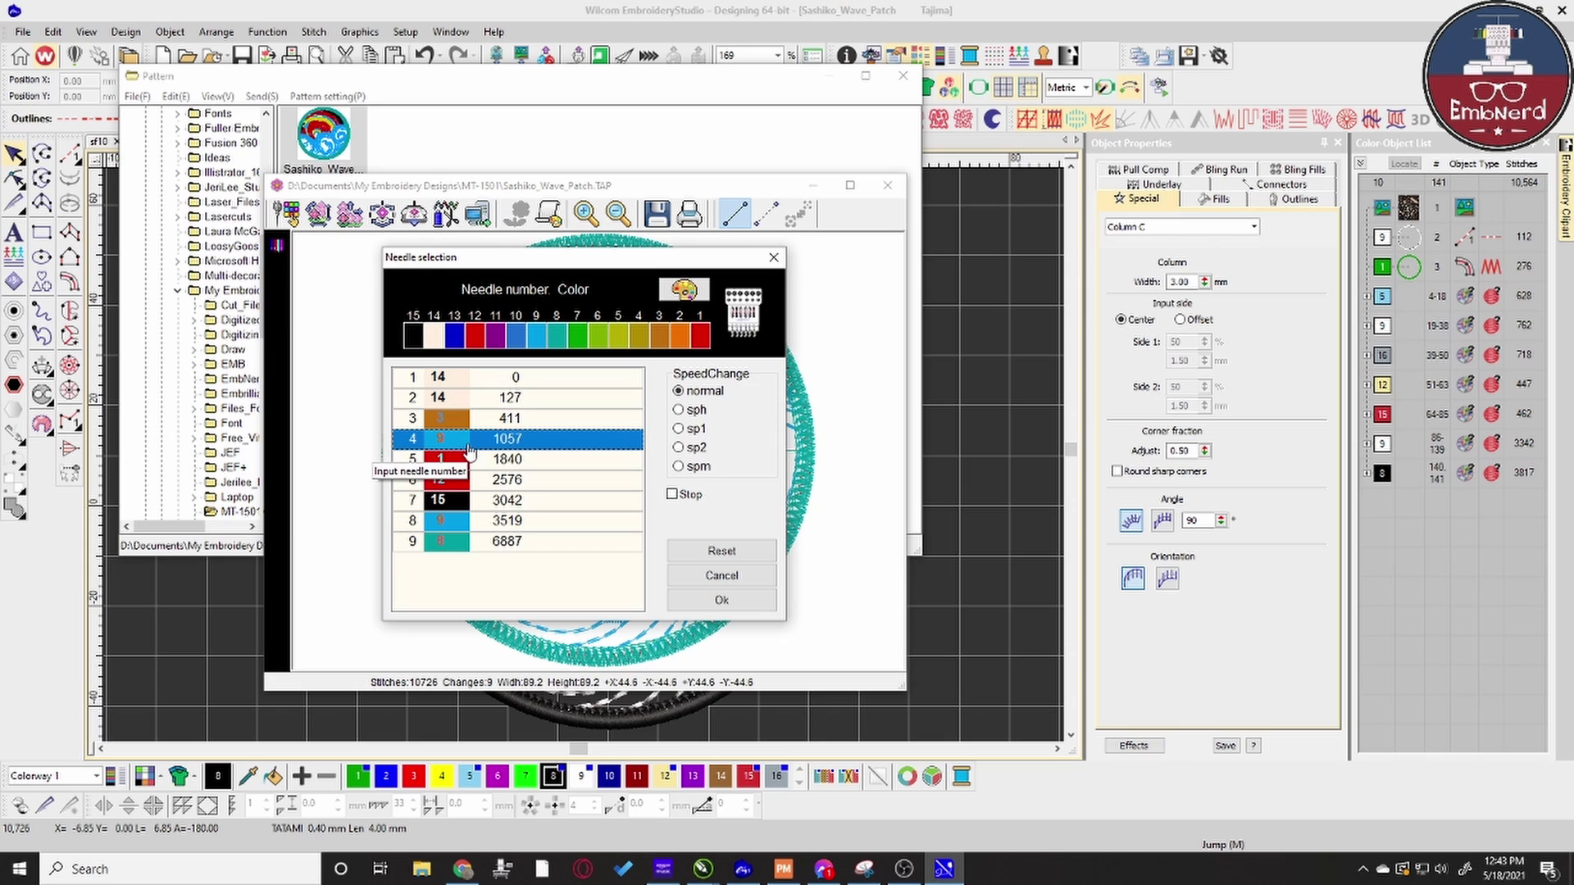
{"action": "left_click", "coordinate": [435, 336]}
{"action": "left_click", "coordinate": [454, 462]}
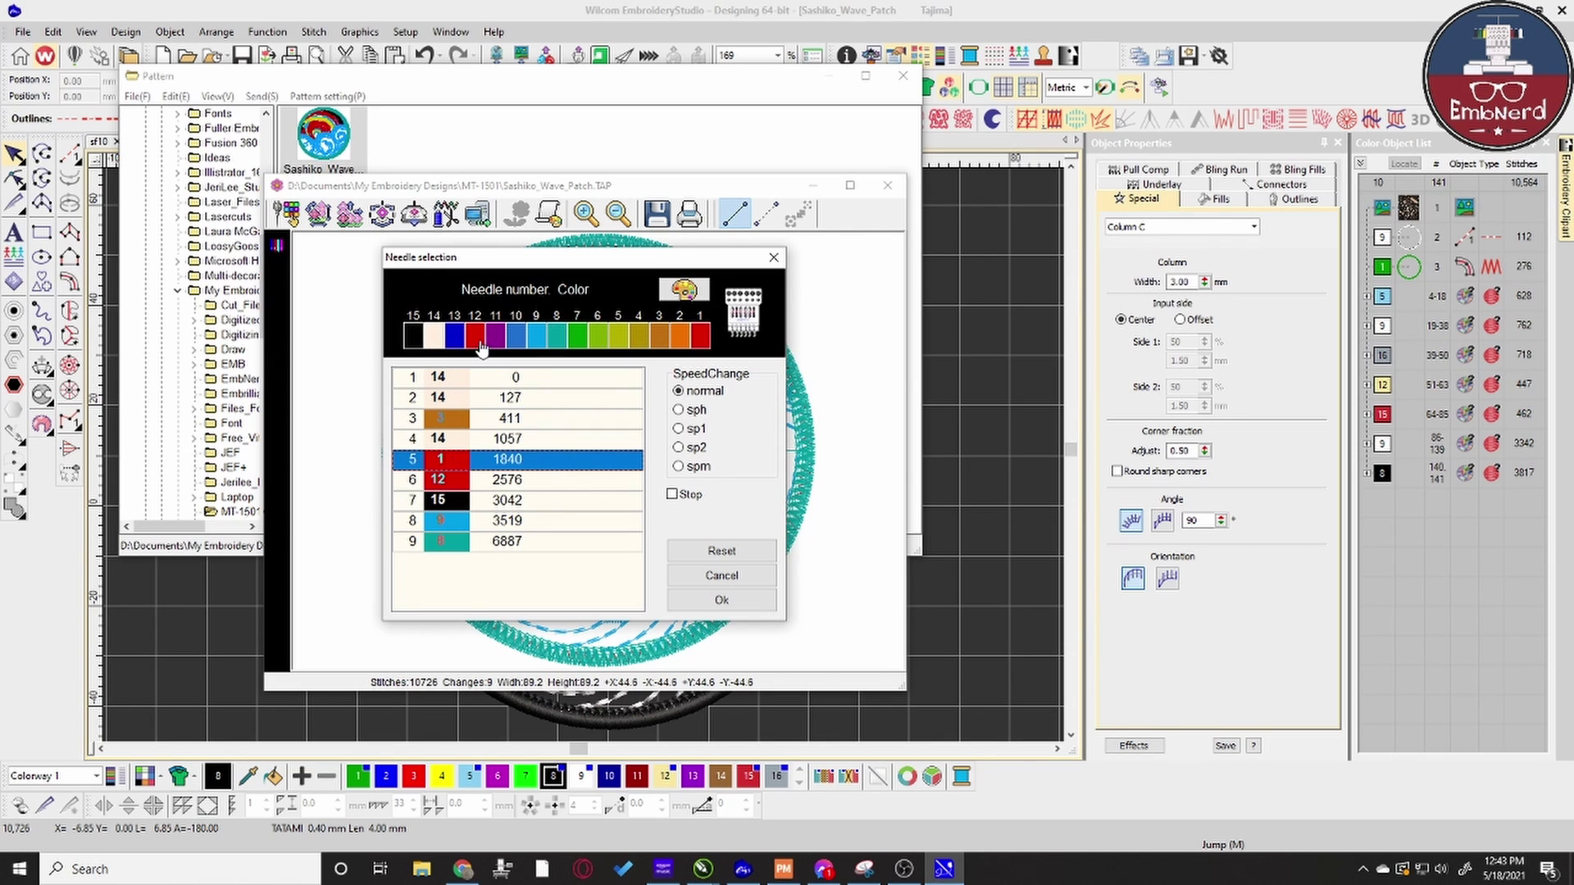
{"action": "left_click", "coordinate": [558, 338]}
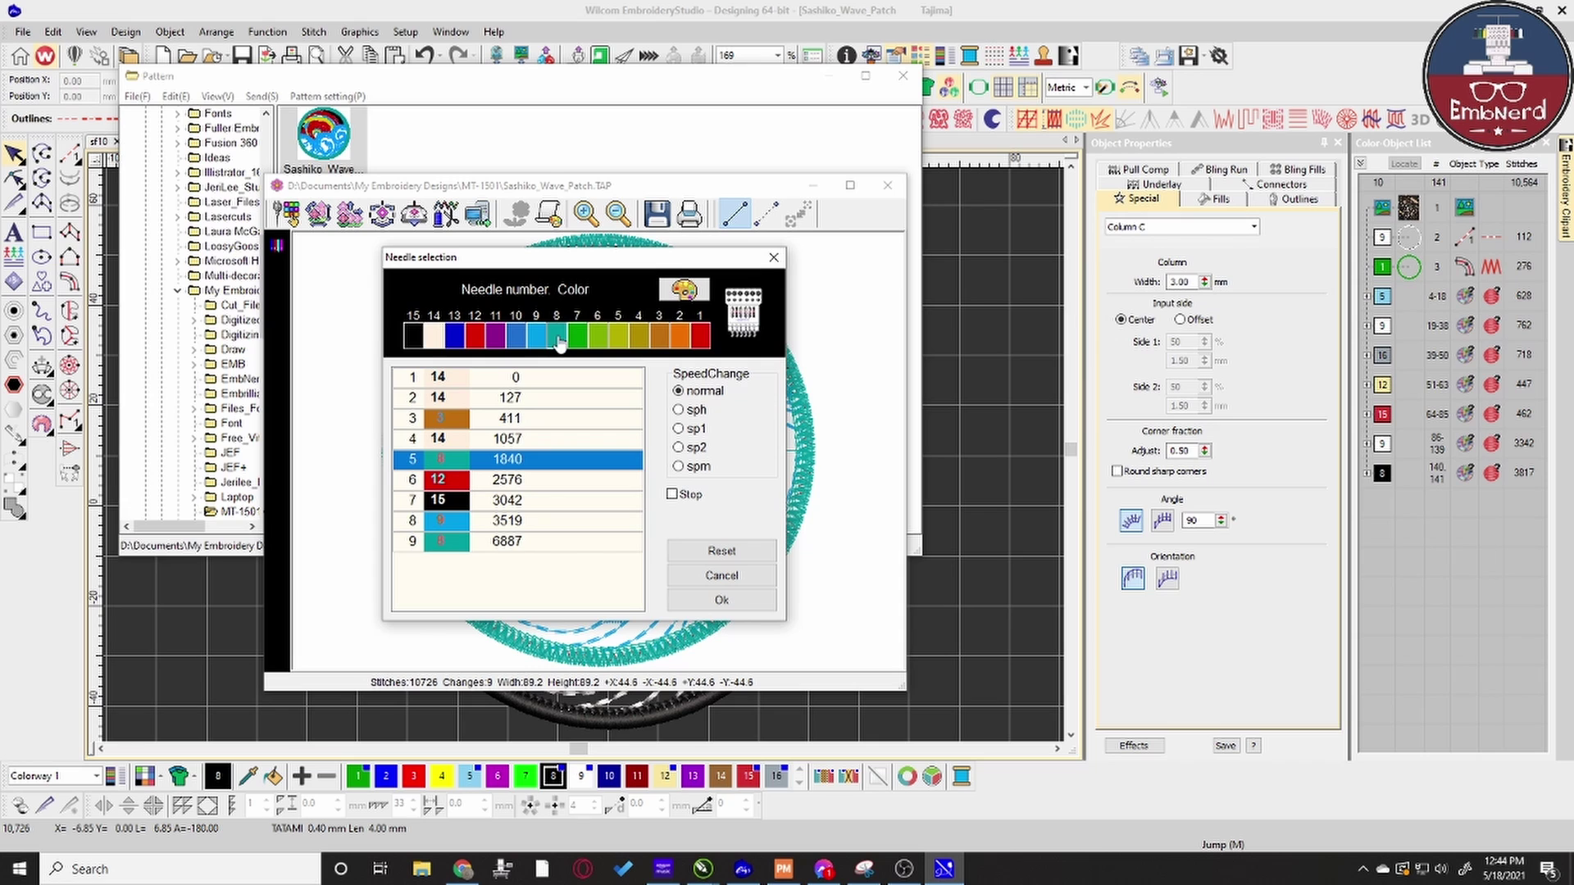
Assign changes 6–9 to needles 4, 12, 14 and 15, add a stop at change 1, and apply.
{"action": "left_click", "coordinate": [441, 484]}
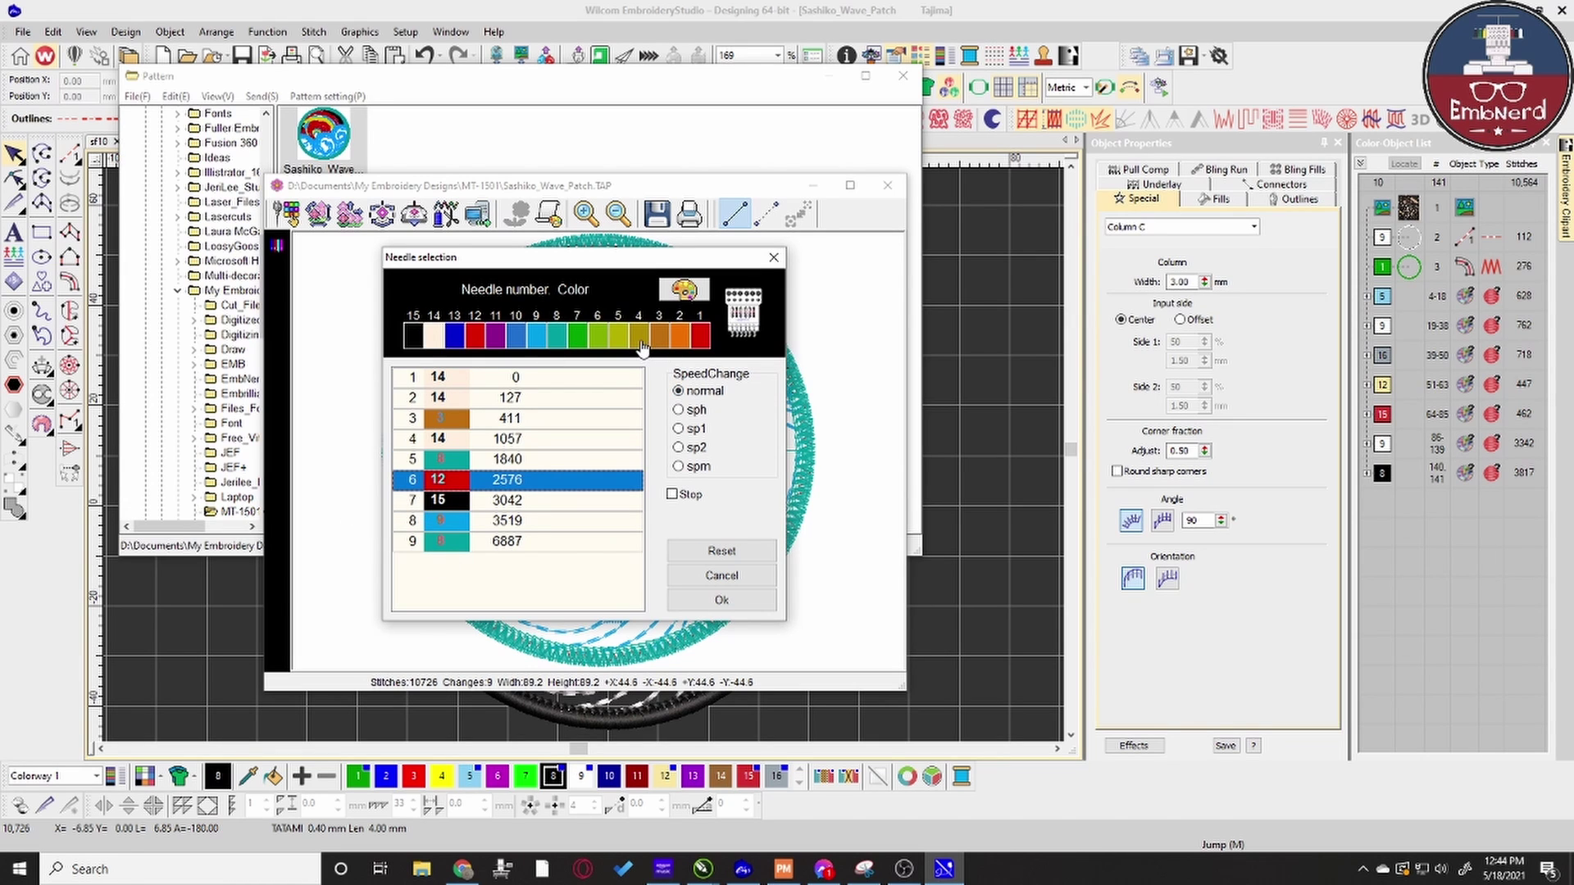
{"action": "left_click", "coordinate": [640, 345]}
{"action": "left_click", "coordinate": [444, 504]}
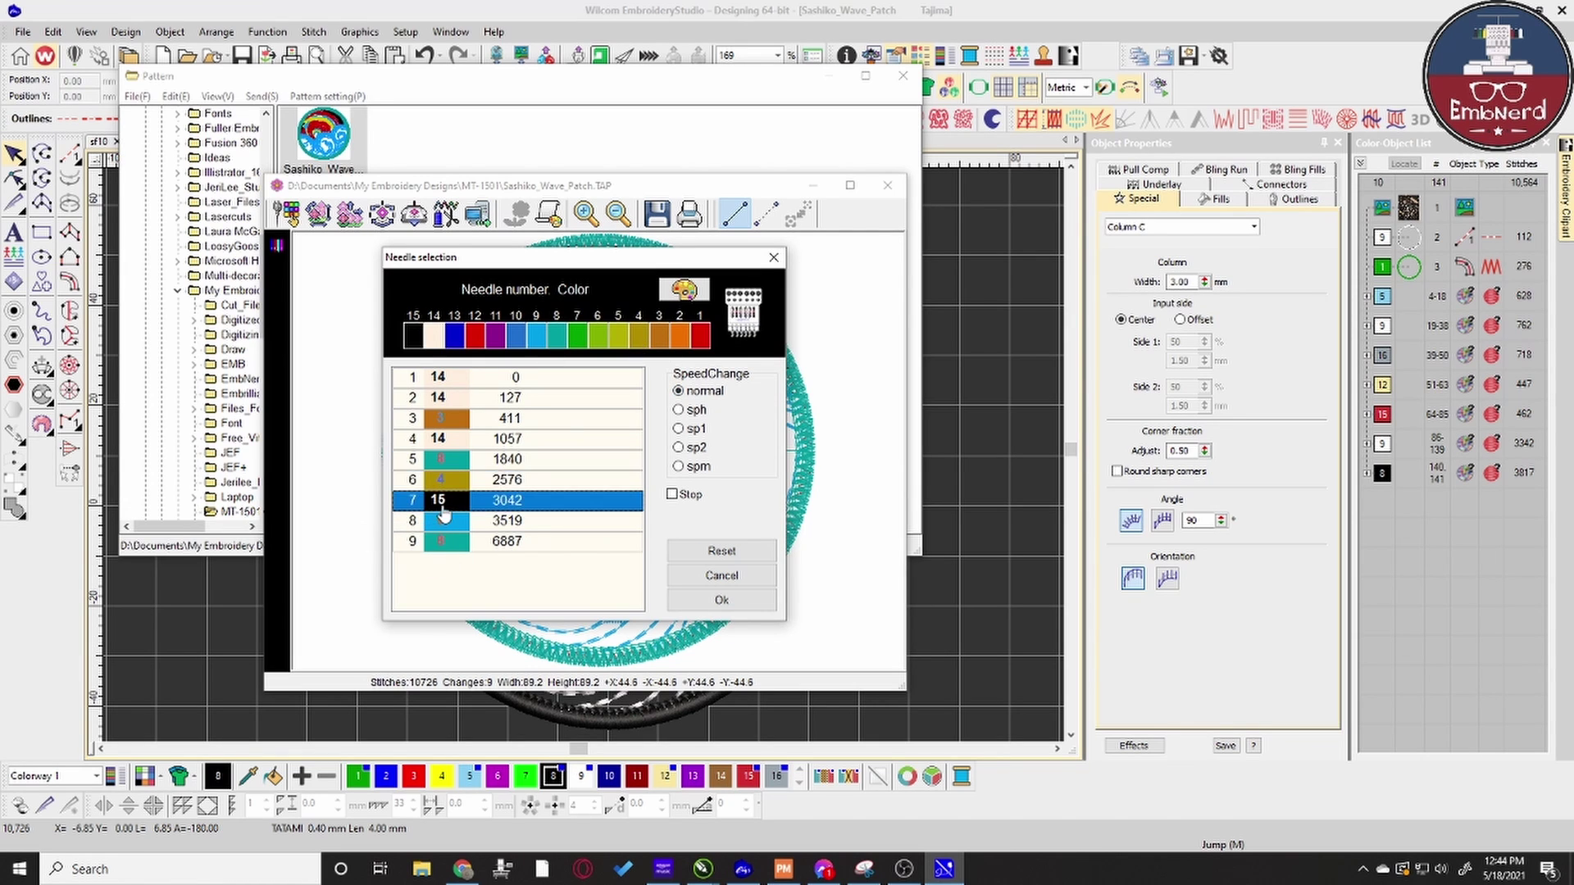
{"action": "left_click", "coordinate": [481, 342]}
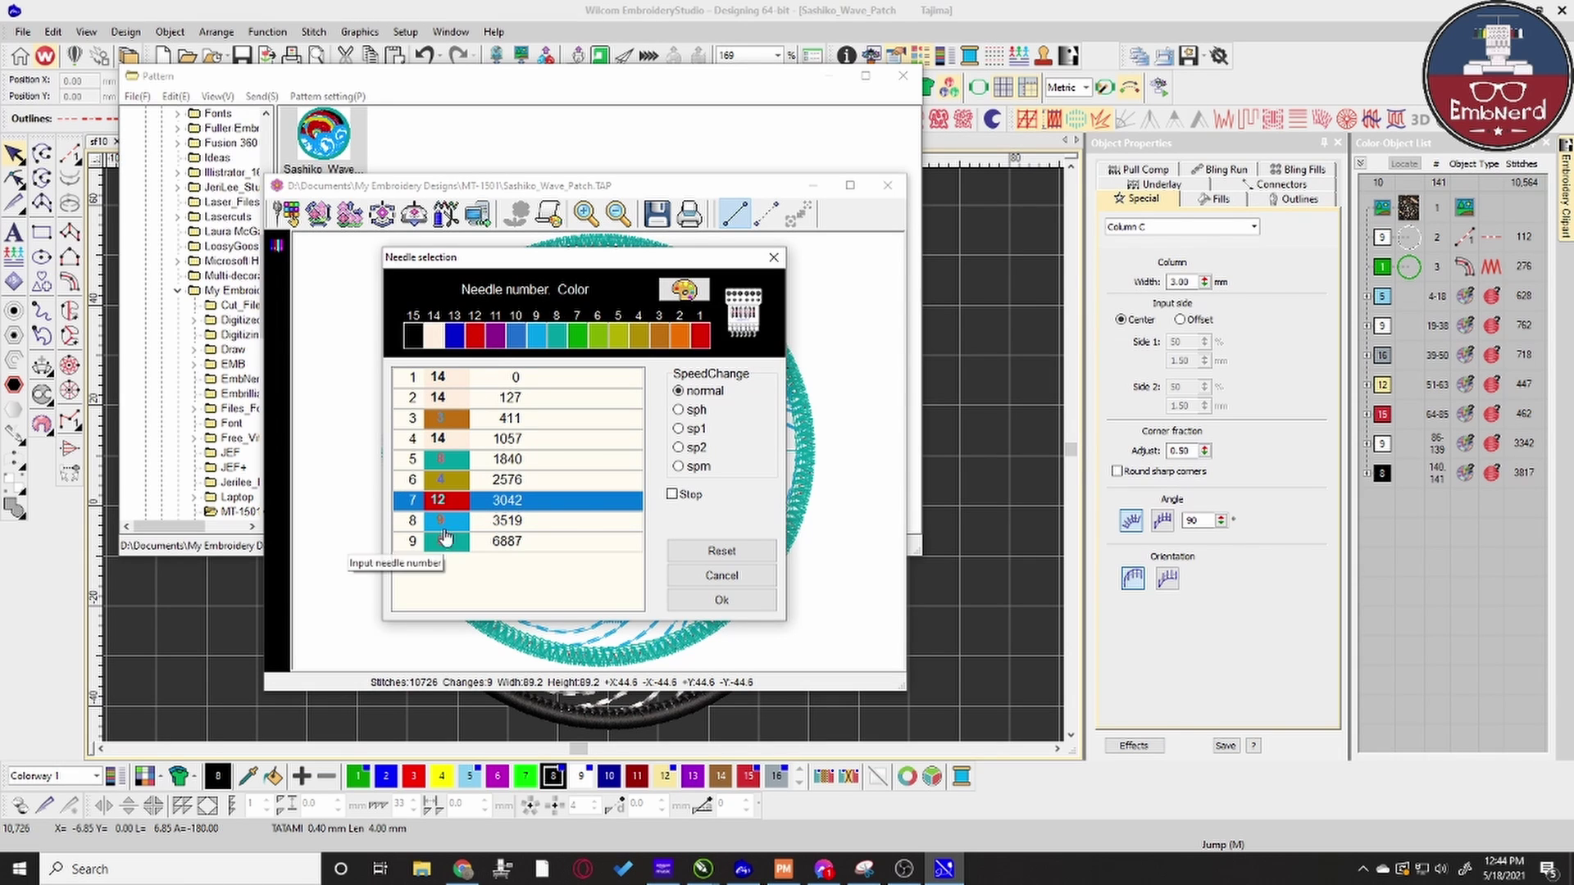
{"action": "left_click", "coordinate": [447, 522]}
{"action": "left_click", "coordinate": [434, 338]}
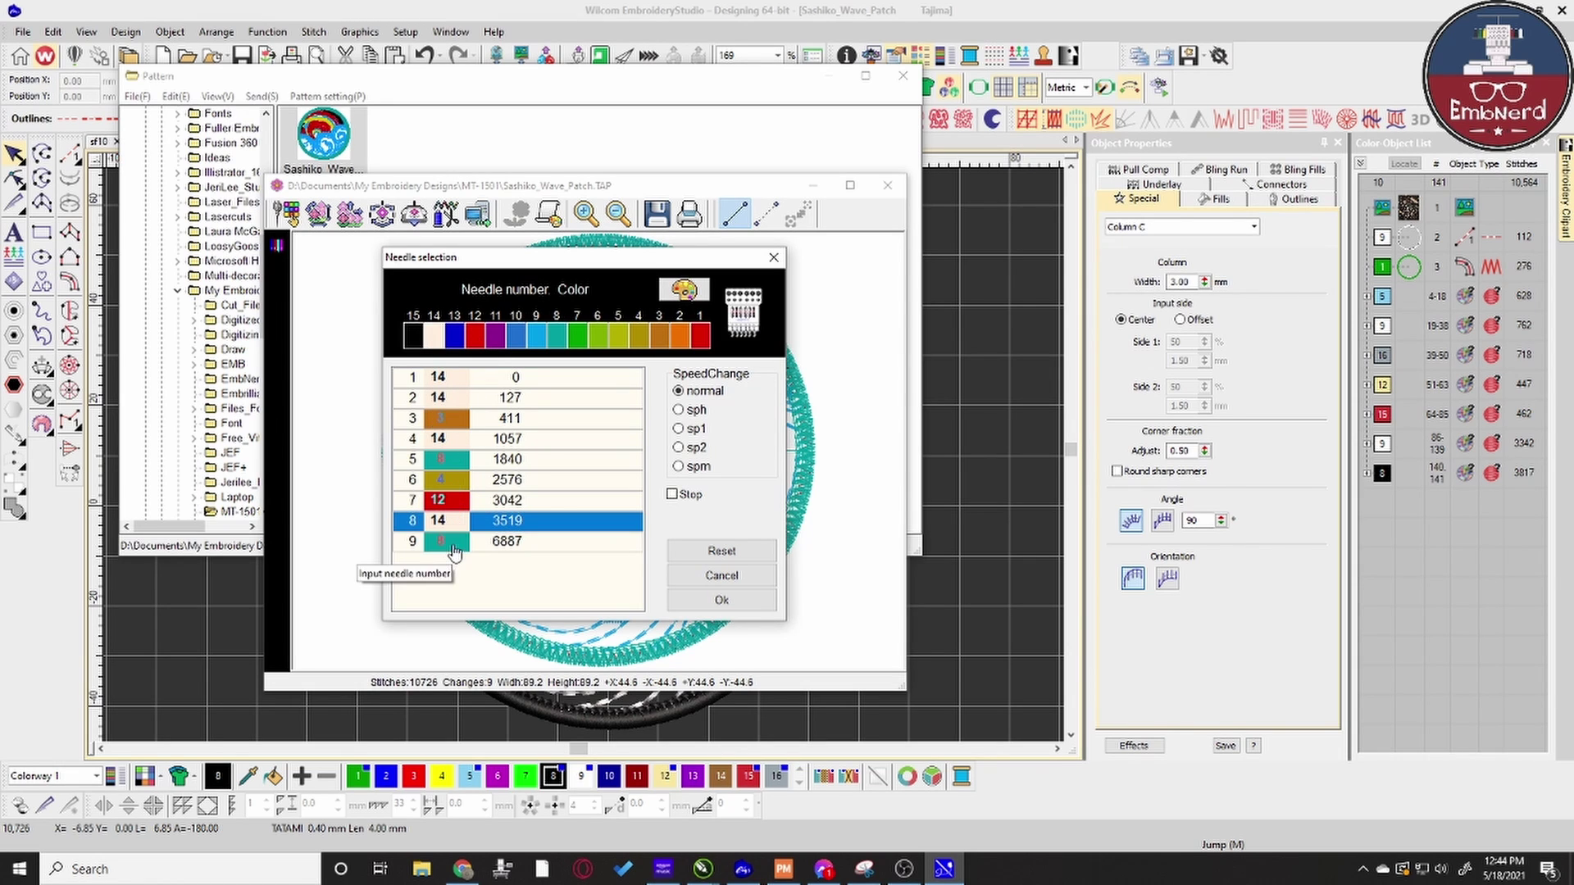
{"action": "left_click", "coordinate": [453, 543]}
{"action": "left_click", "coordinate": [414, 336]}
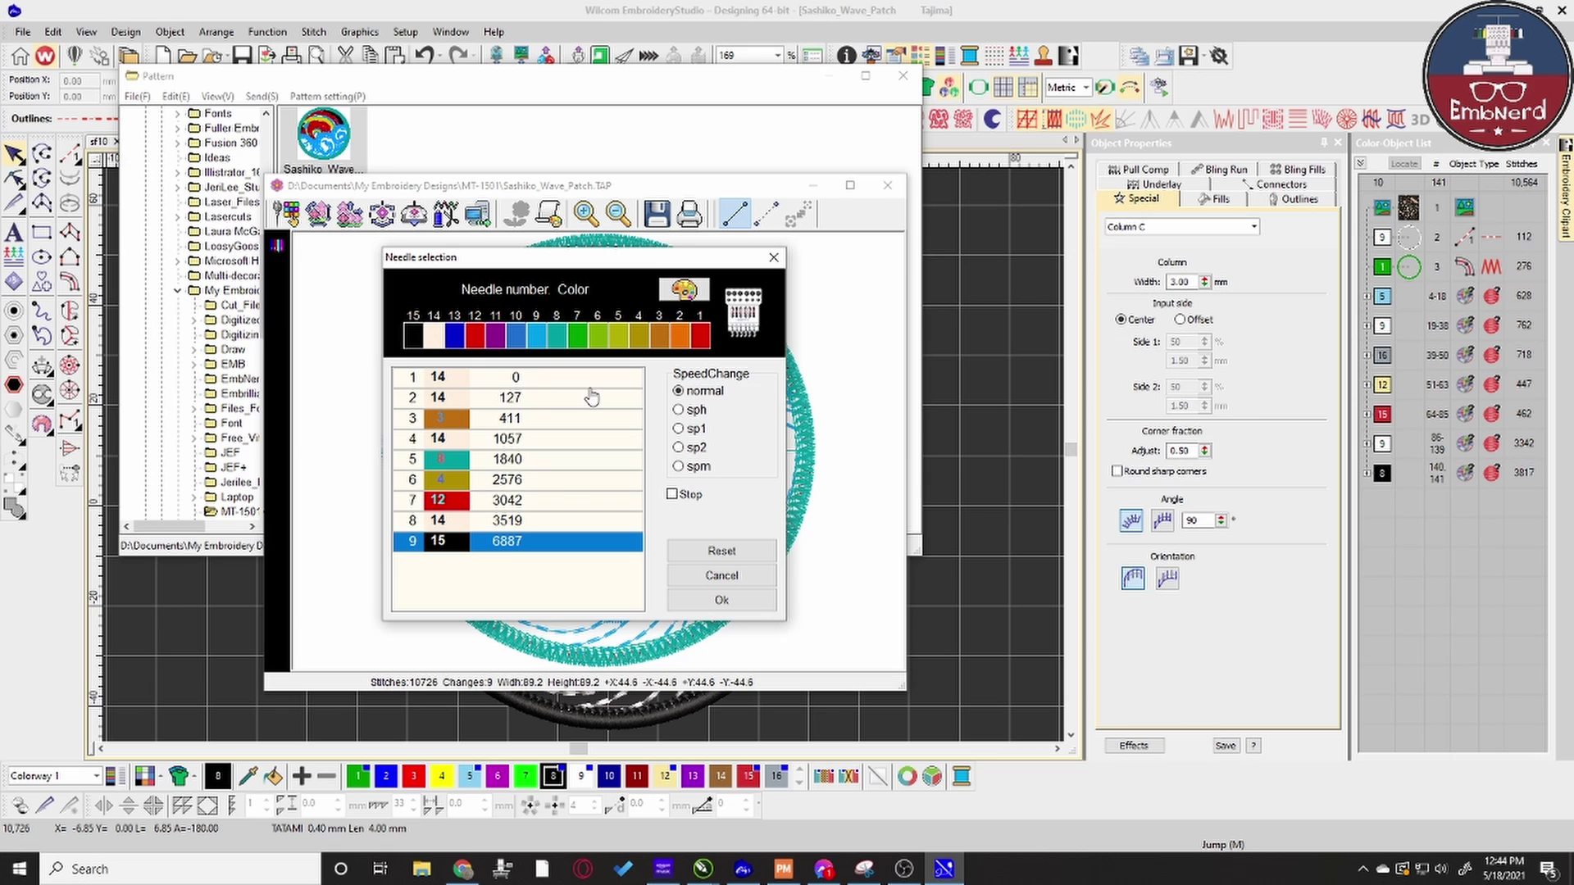
{"action": "left_click", "coordinate": [516, 378]}
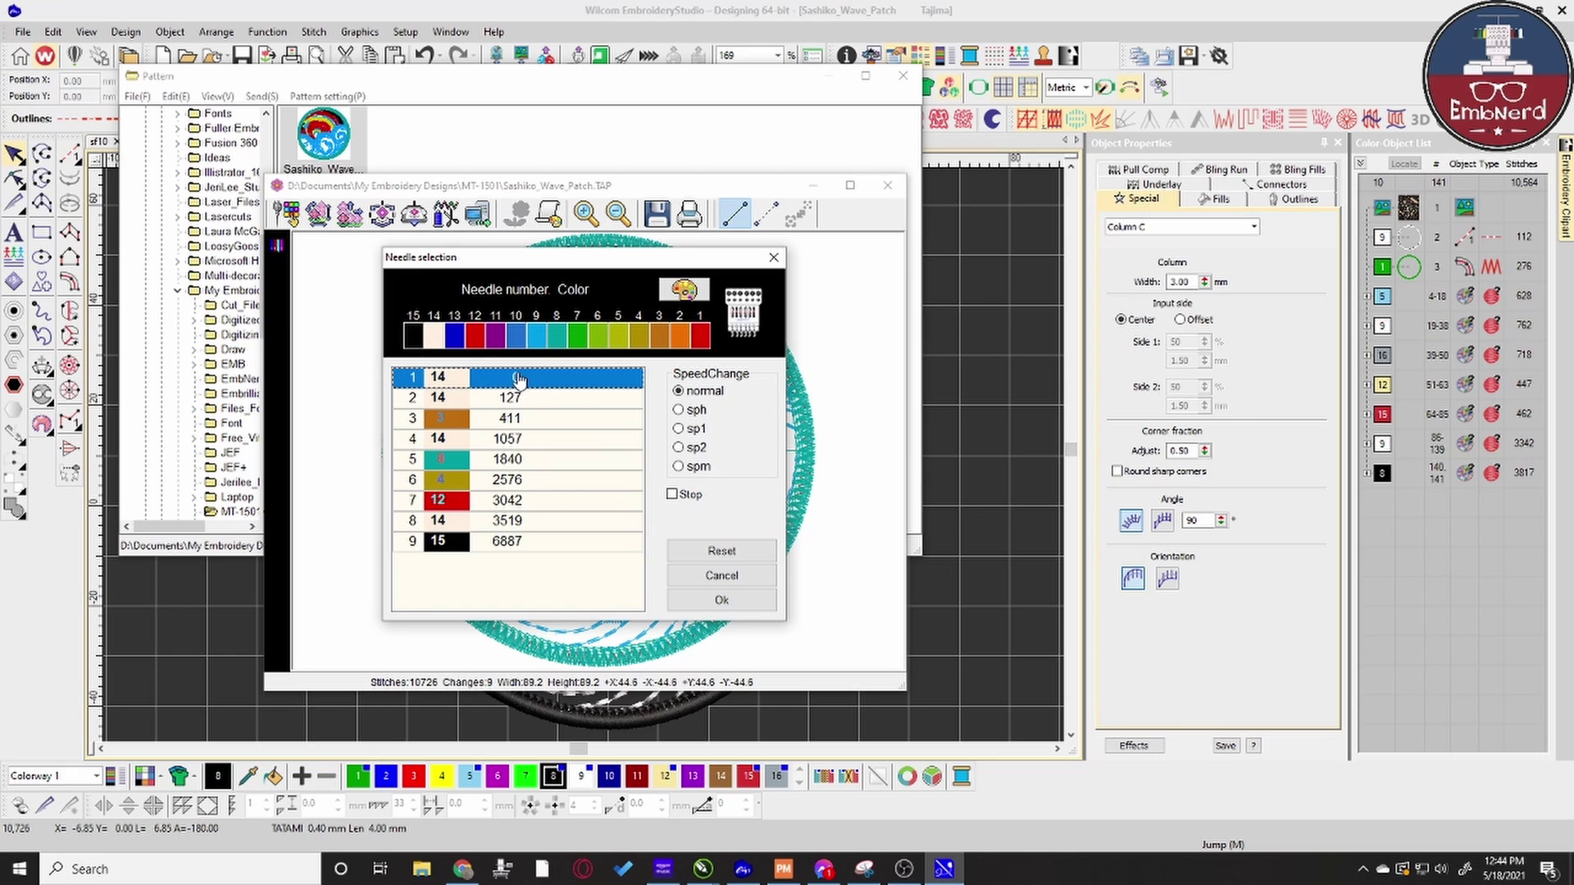
{"action": "left_click", "coordinate": [672, 495]}
{"action": "left_click", "coordinate": [722, 601]}
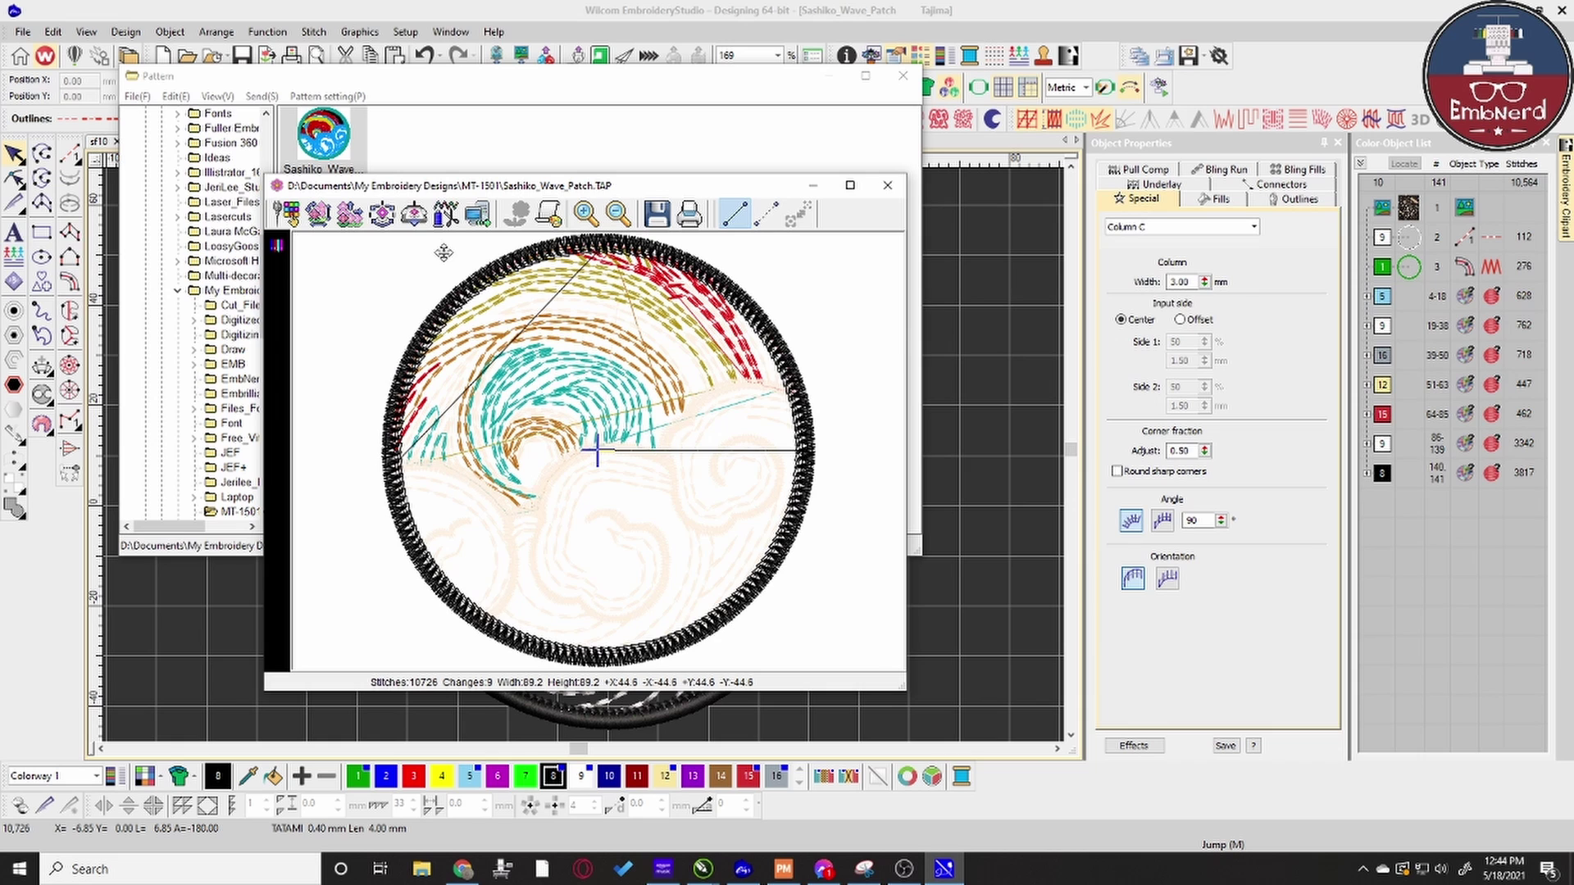
{"action": "left_click", "coordinate": [286, 214]}
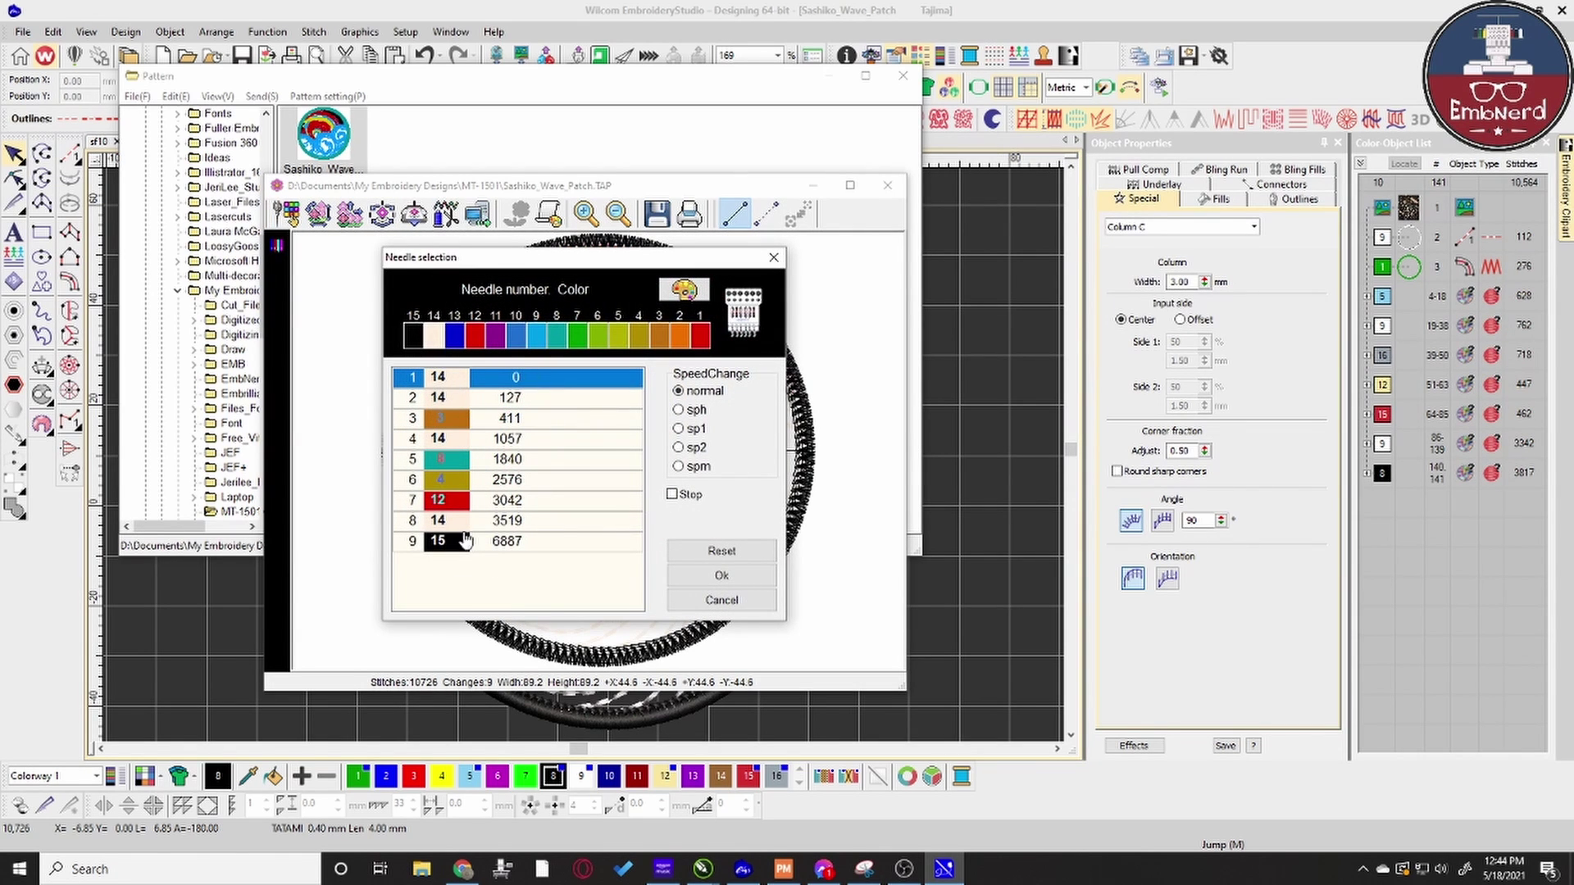
{"action": "left_click", "coordinate": [722, 603]}
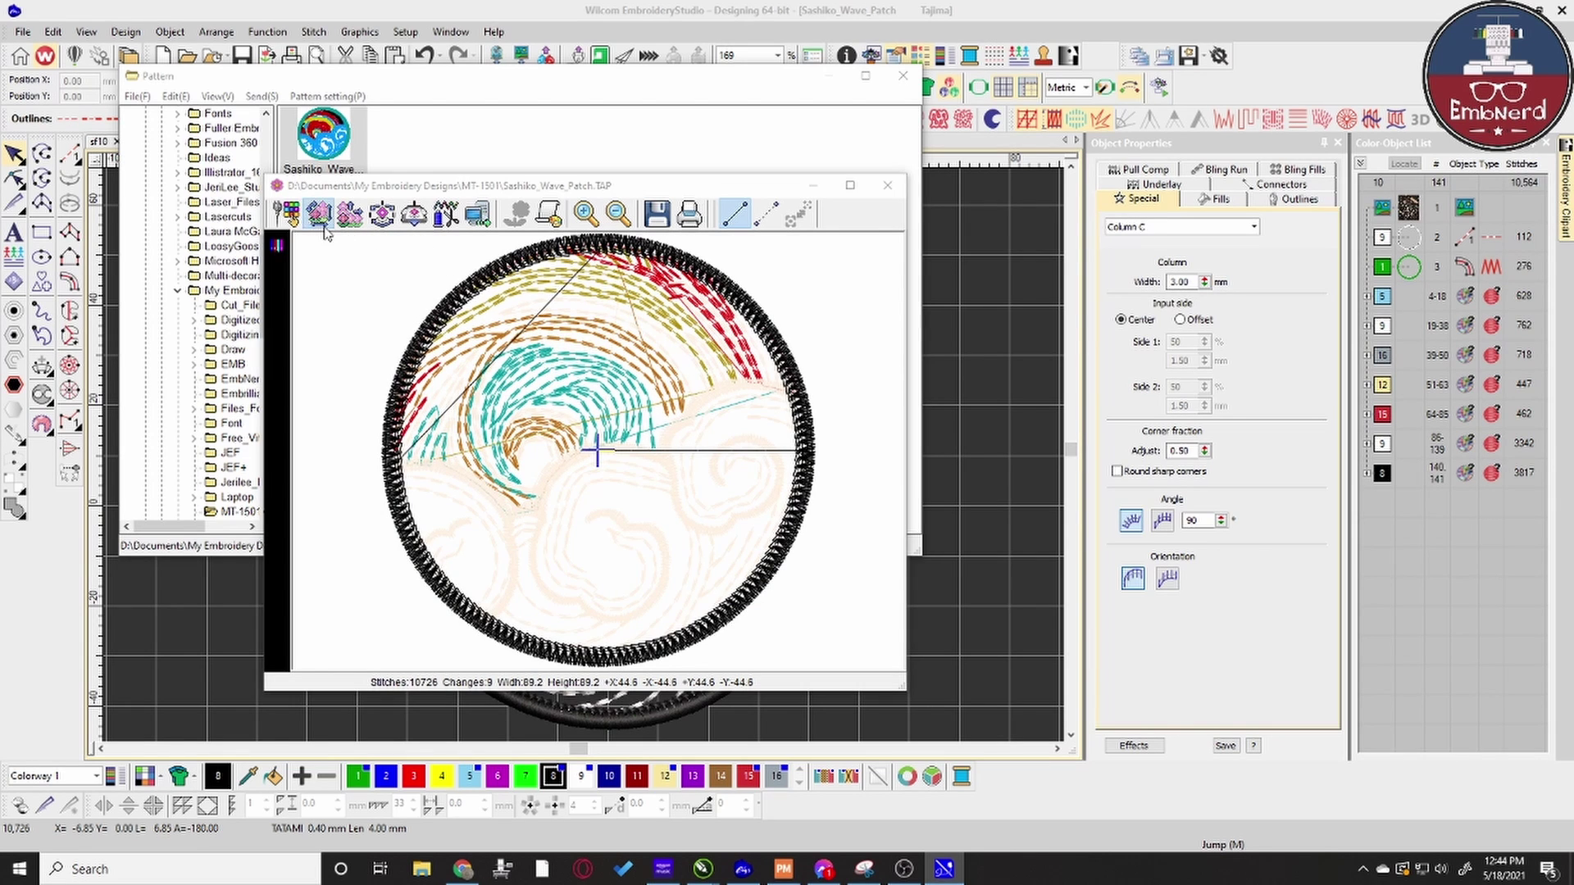
{"action": "left_click", "coordinate": [320, 214]}
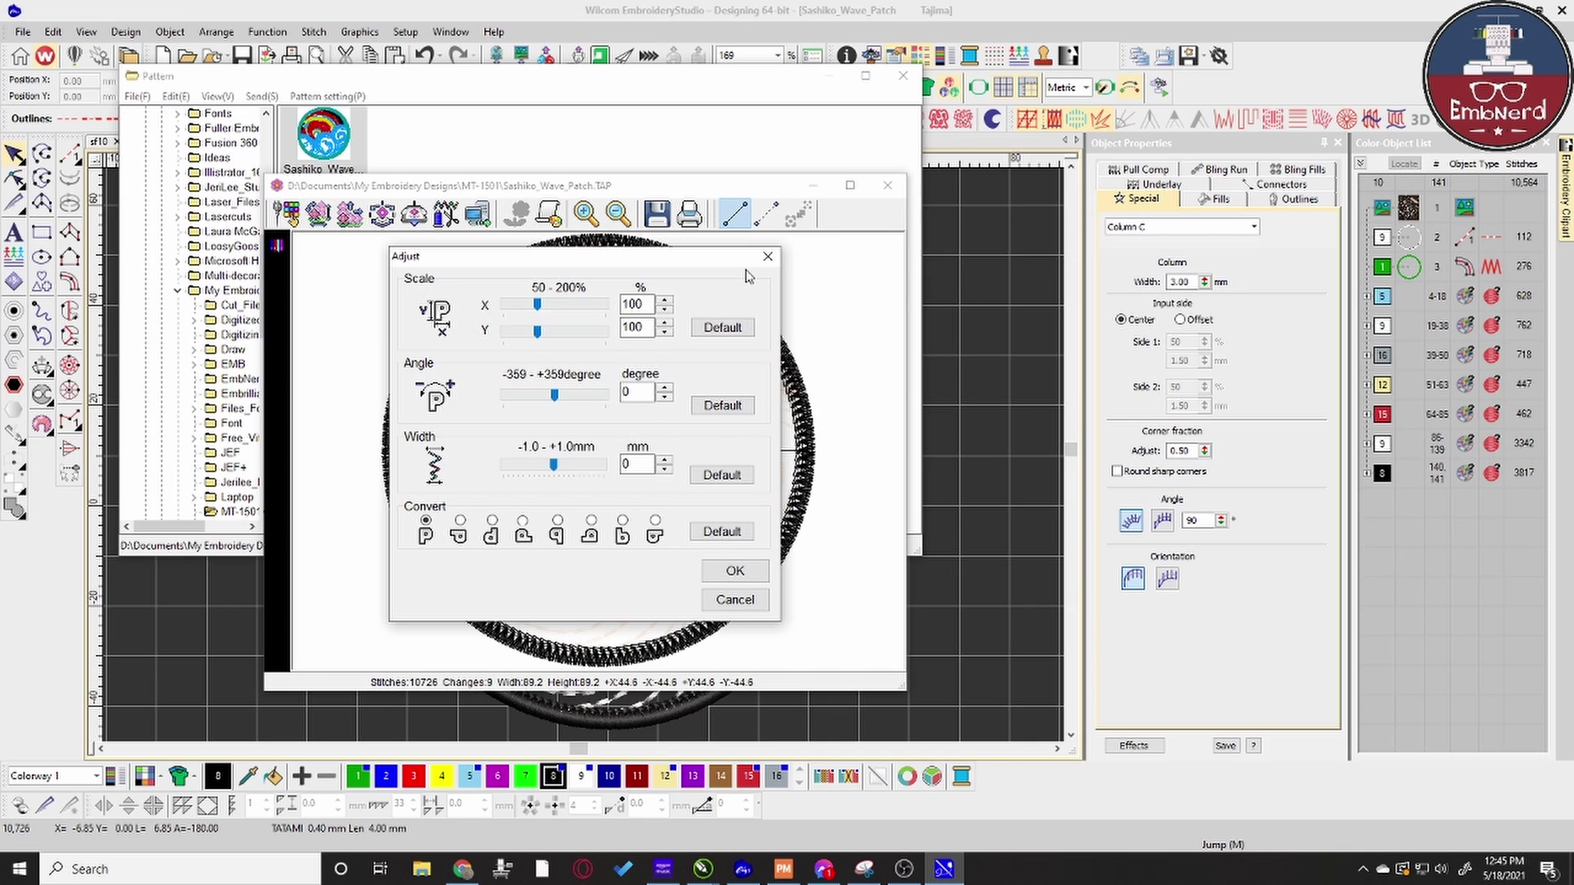
{"action": "left_click", "coordinate": [767, 257]}
{"action": "left_click", "coordinate": [350, 215]}
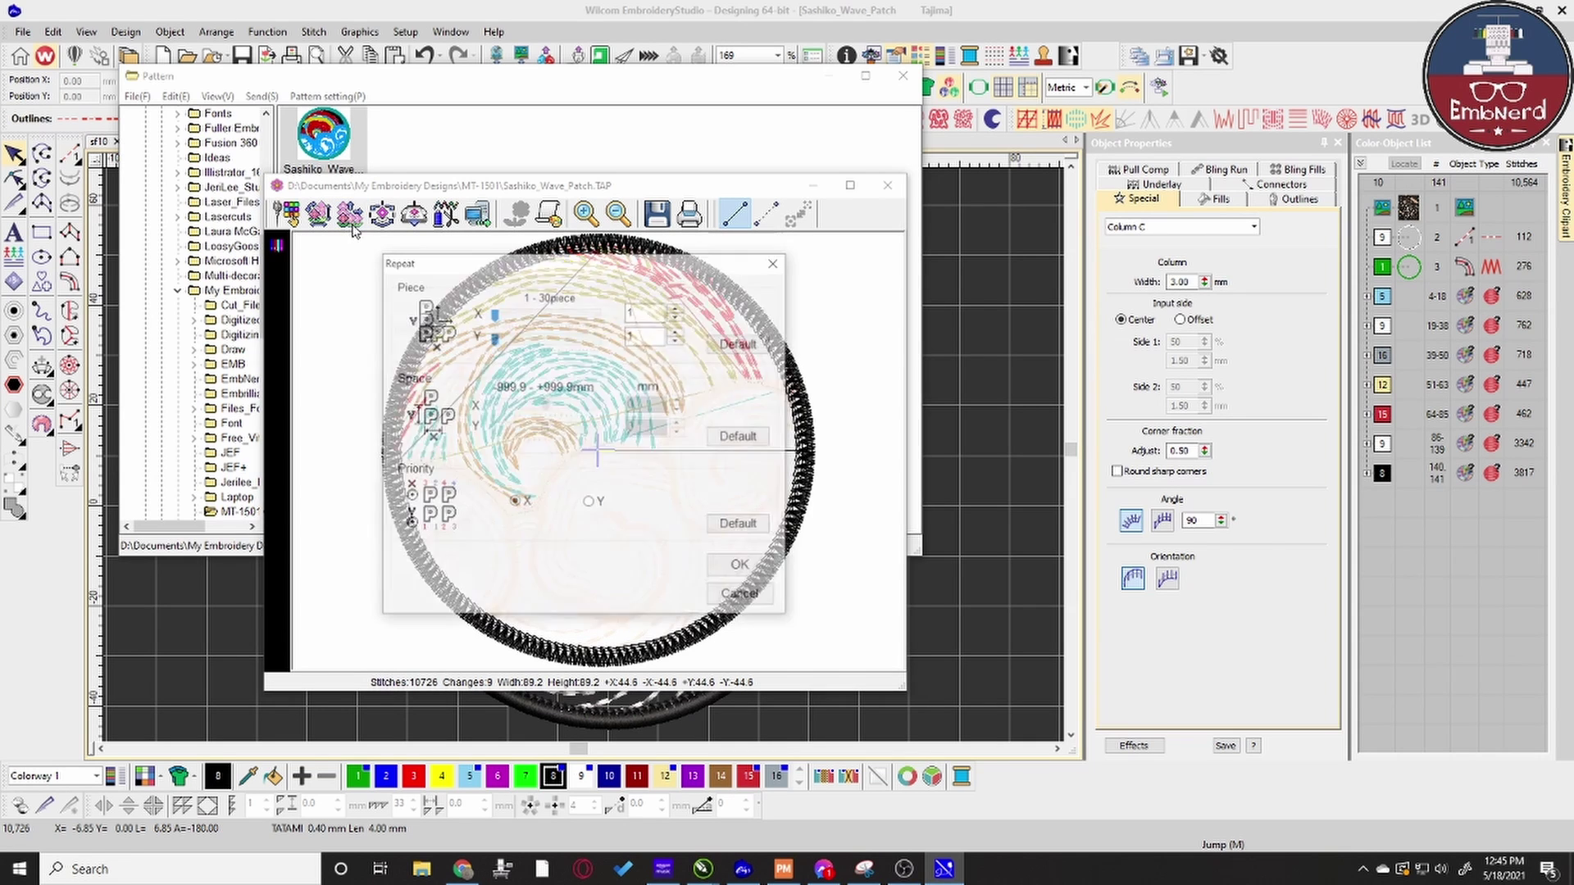
{"action": "left_click", "coordinate": [776, 262]}
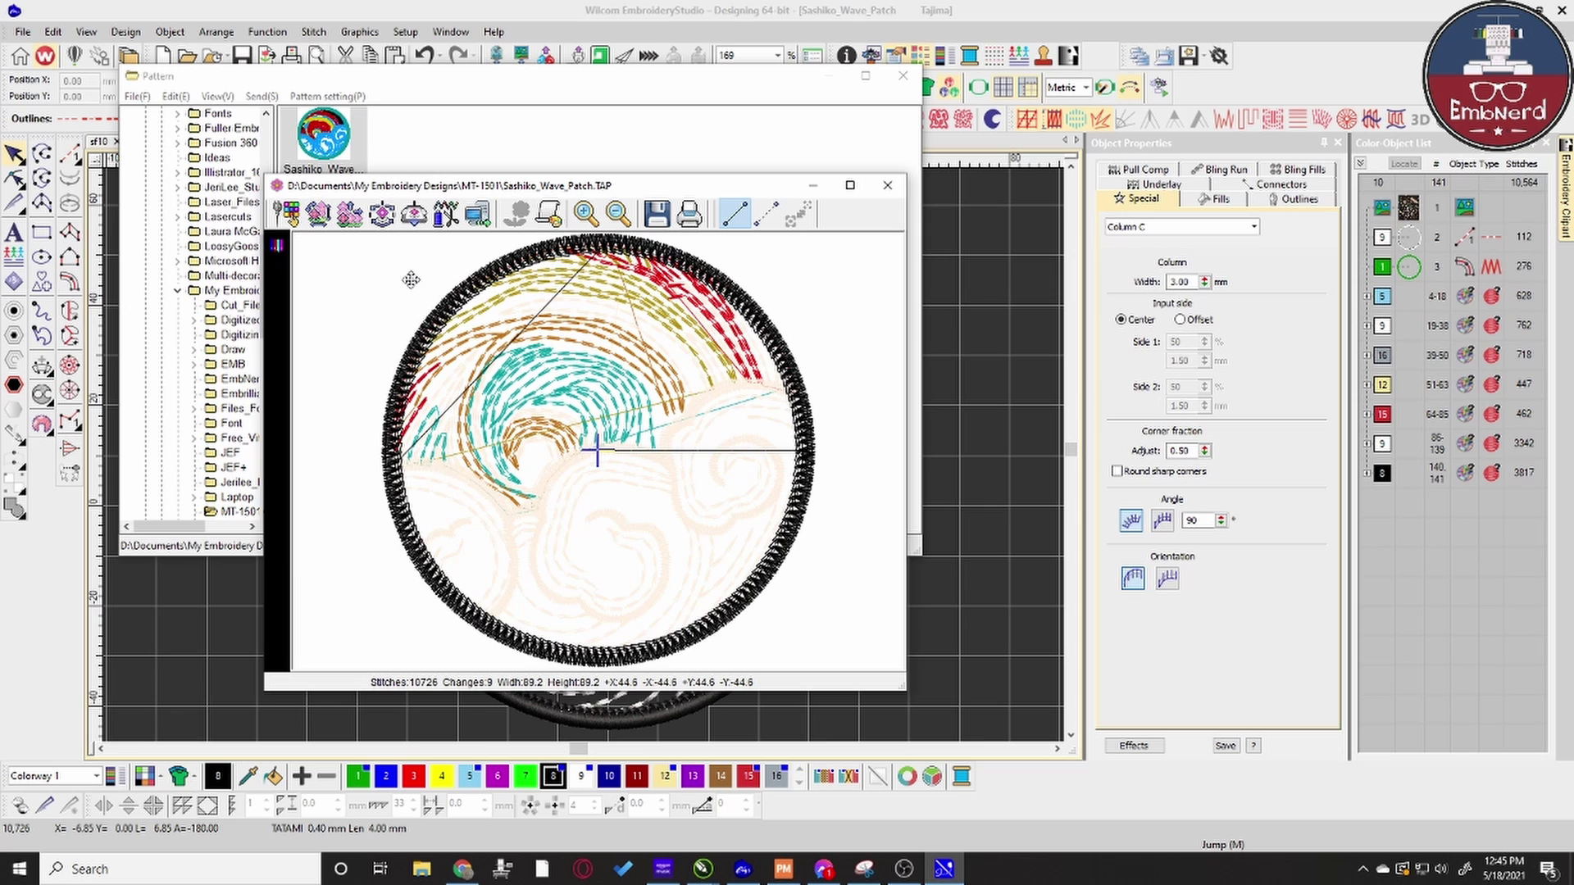
{"action": "left_click", "coordinate": [383, 216]}
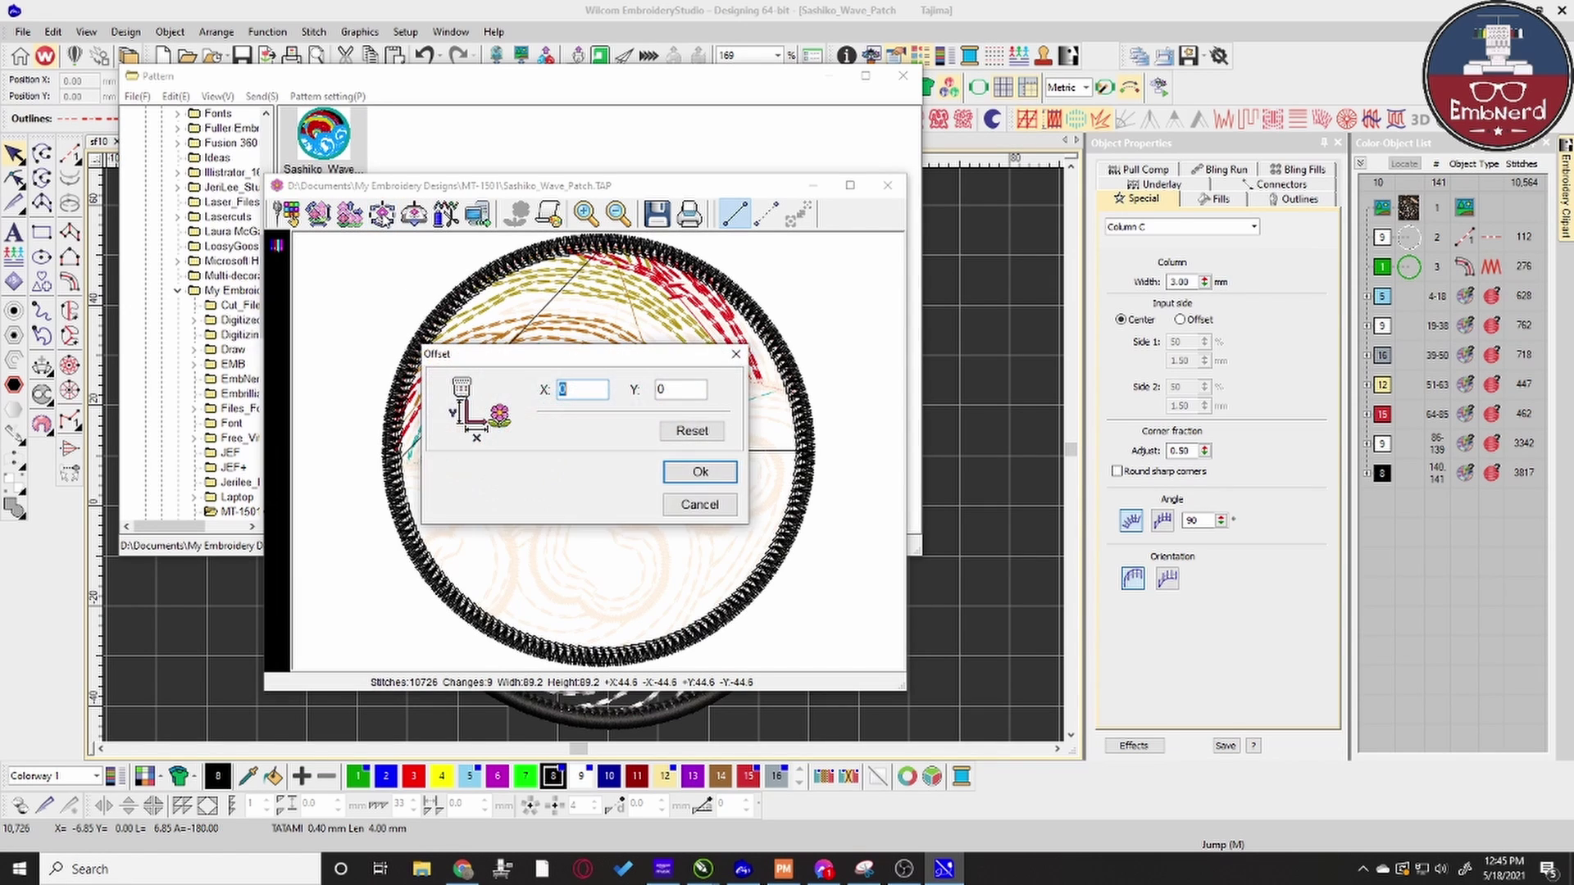
{"action": "left_click", "coordinate": [700, 506]}
{"action": "left_click", "coordinate": [414, 213]}
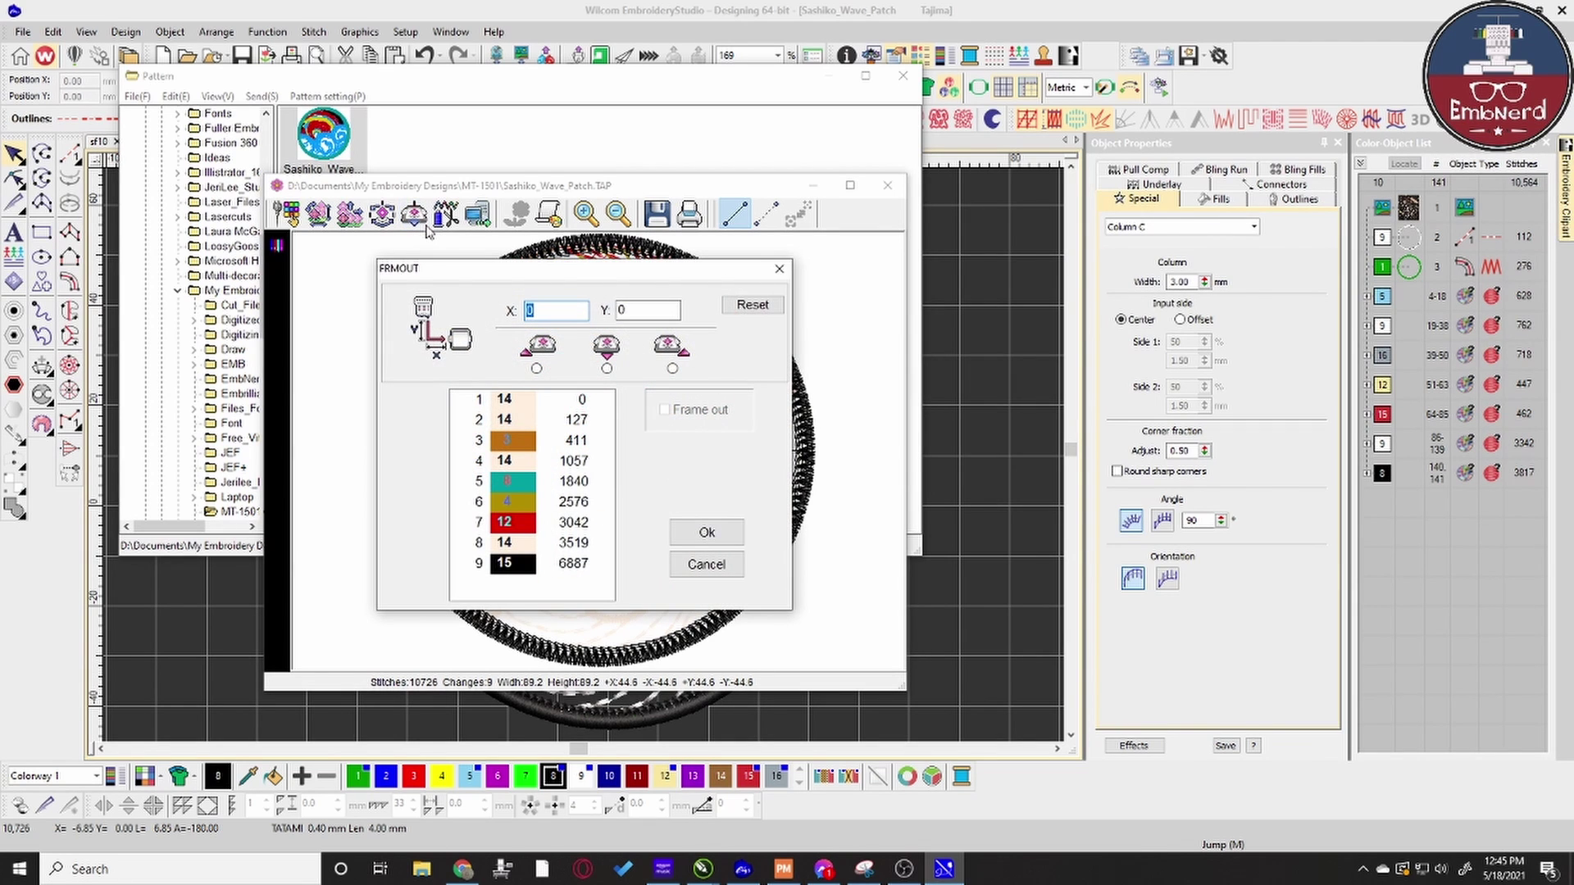
{"action": "left_click", "coordinate": [520, 404]}
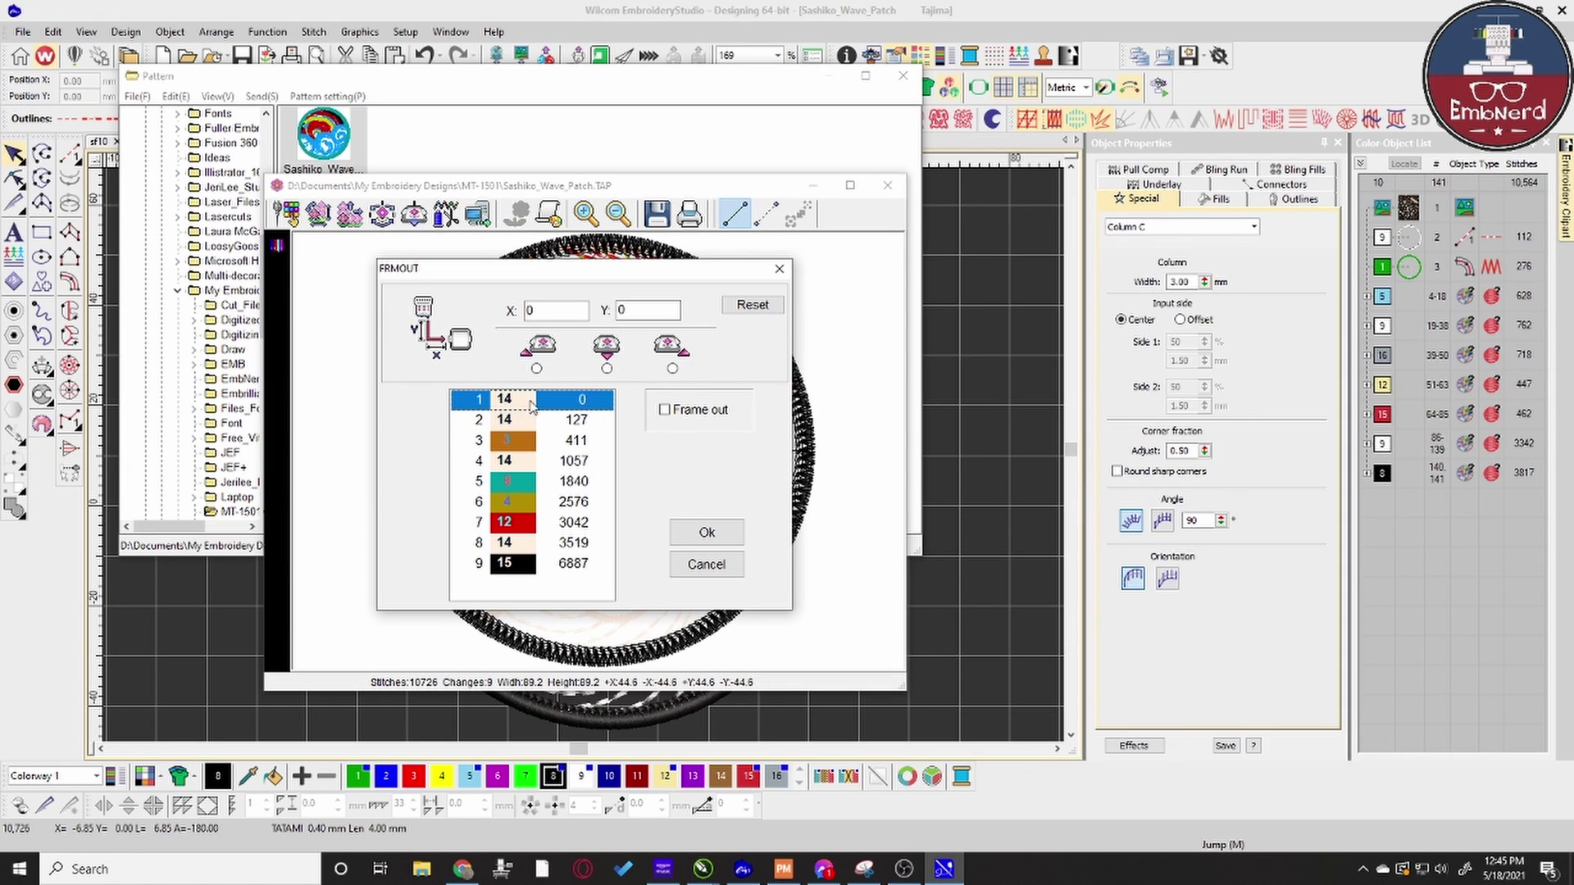
{"action": "left_click", "coordinate": [665, 410]}
{"action": "left_click", "coordinate": [665, 410]}
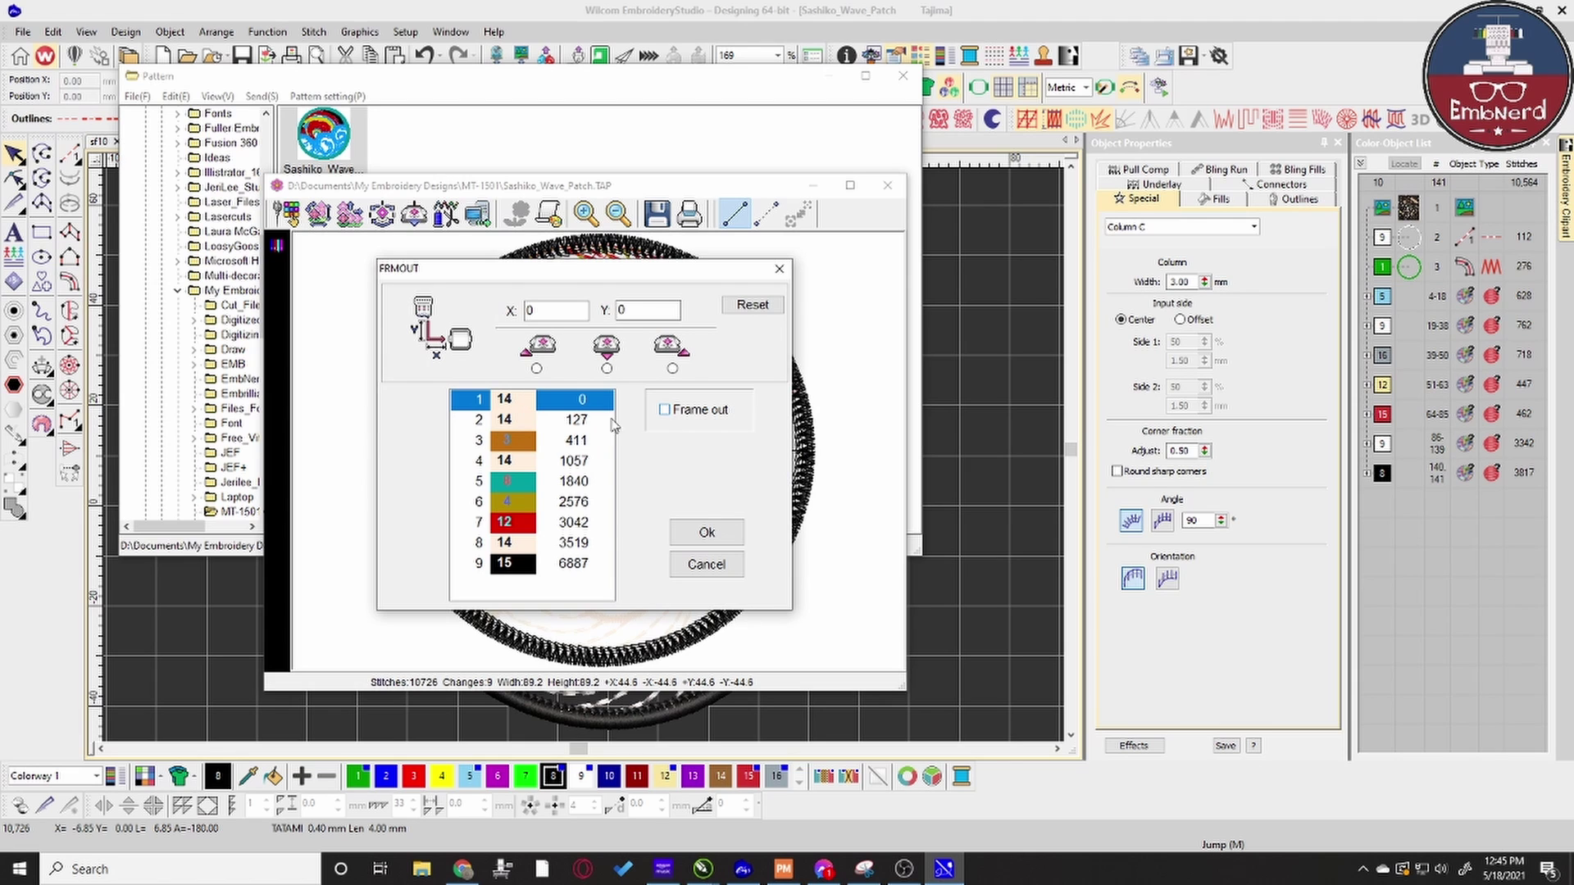
{"action": "left_click", "coordinate": [707, 531]}
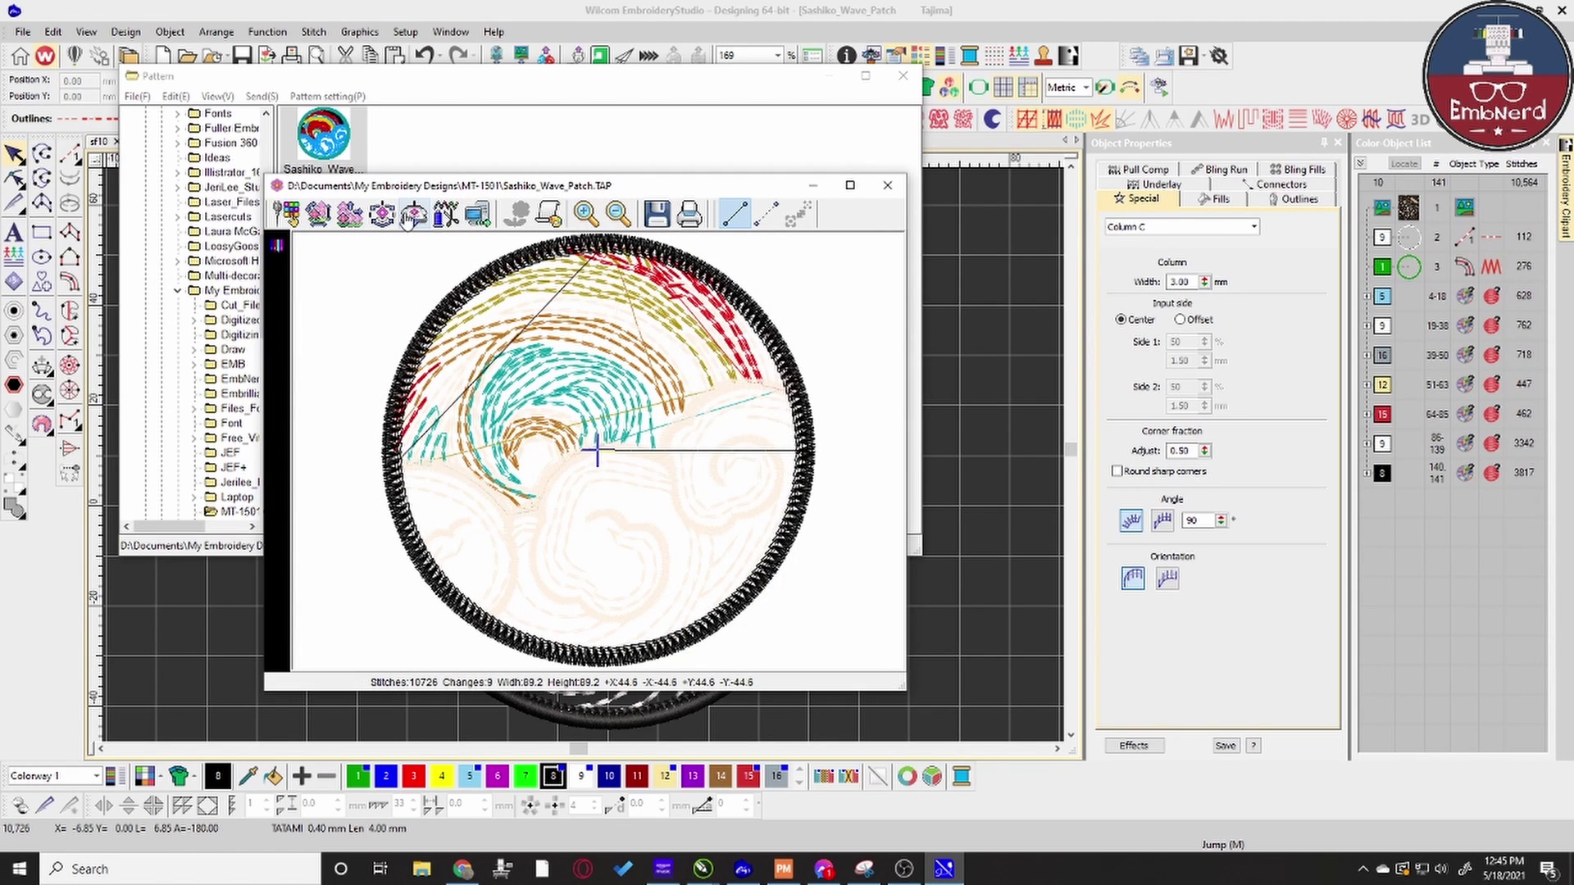
{"action": "left_click", "coordinate": [445, 216]}
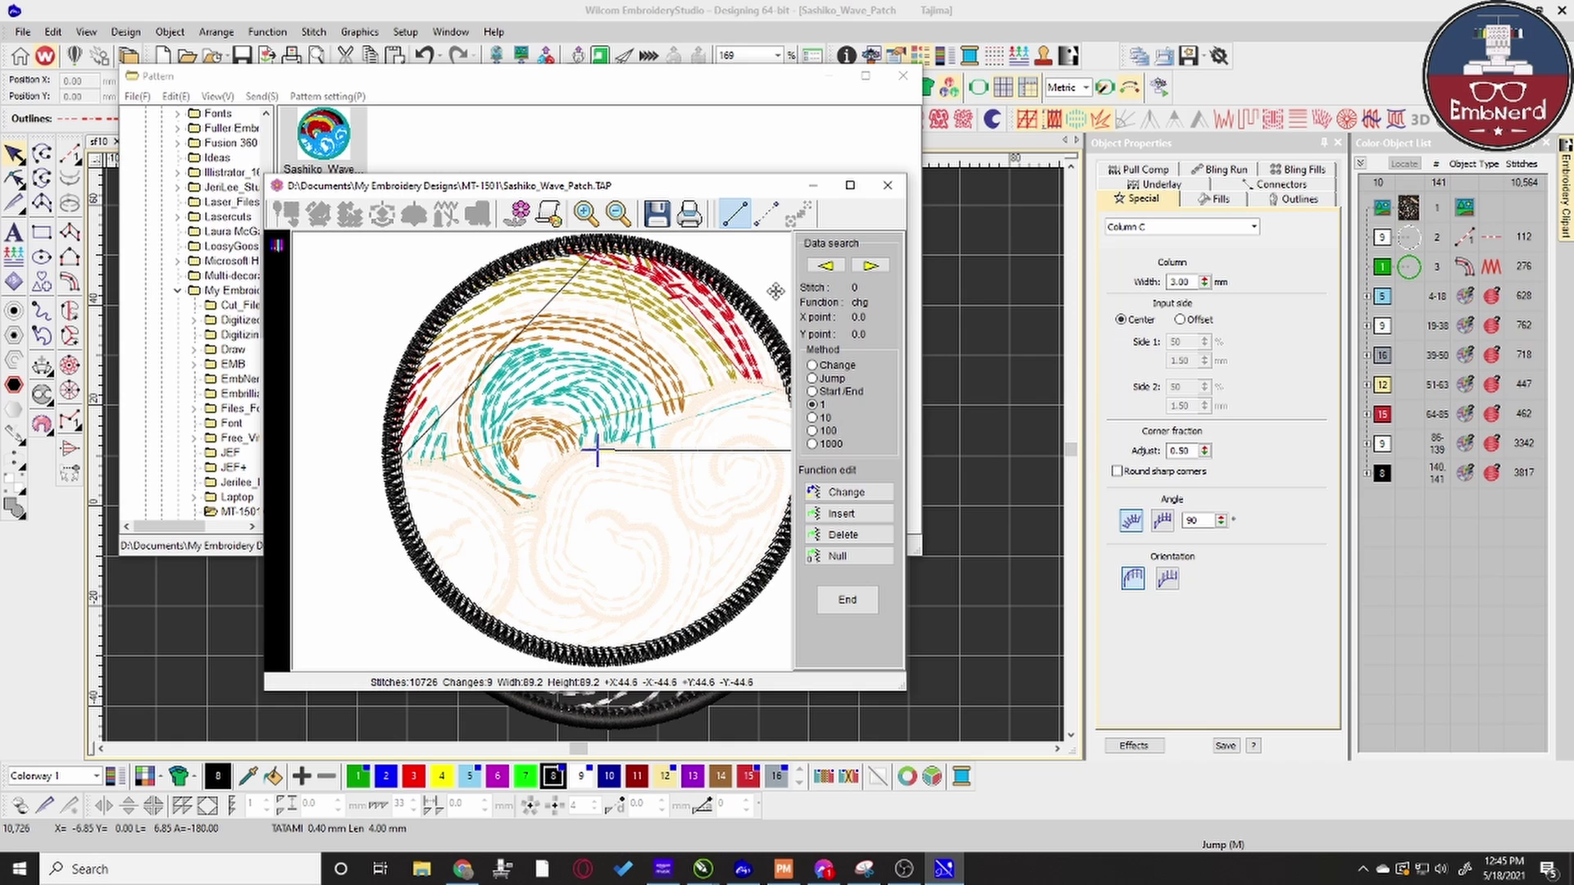
{"action": "left_click", "coordinate": [888, 187]}
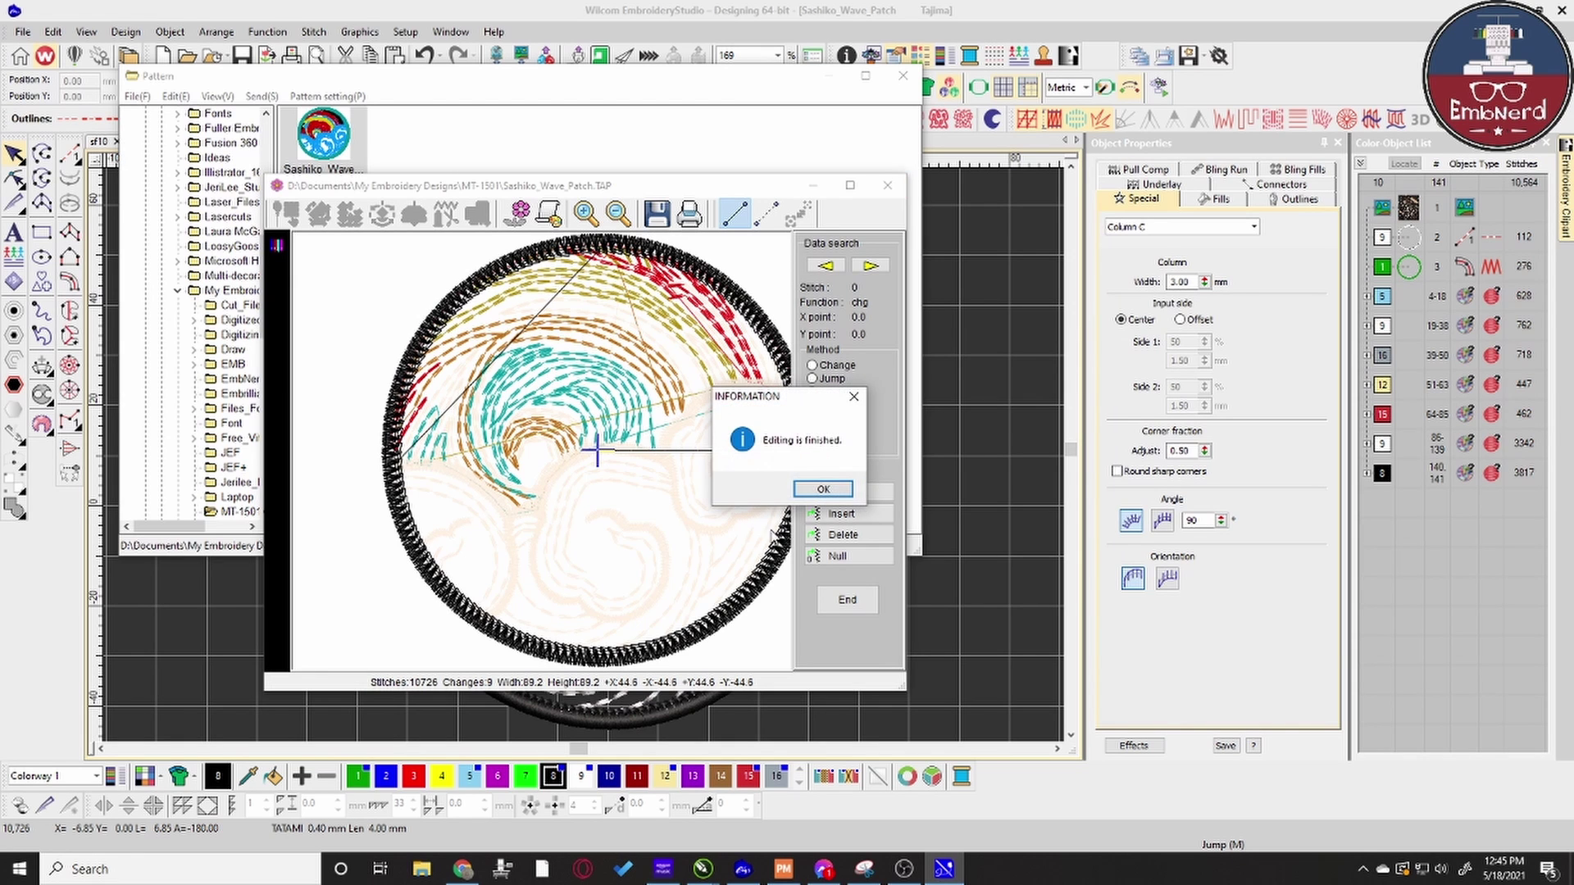
{"action": "left_click", "coordinate": [833, 494]}
{"action": "double_click", "coordinate": [323, 138]}
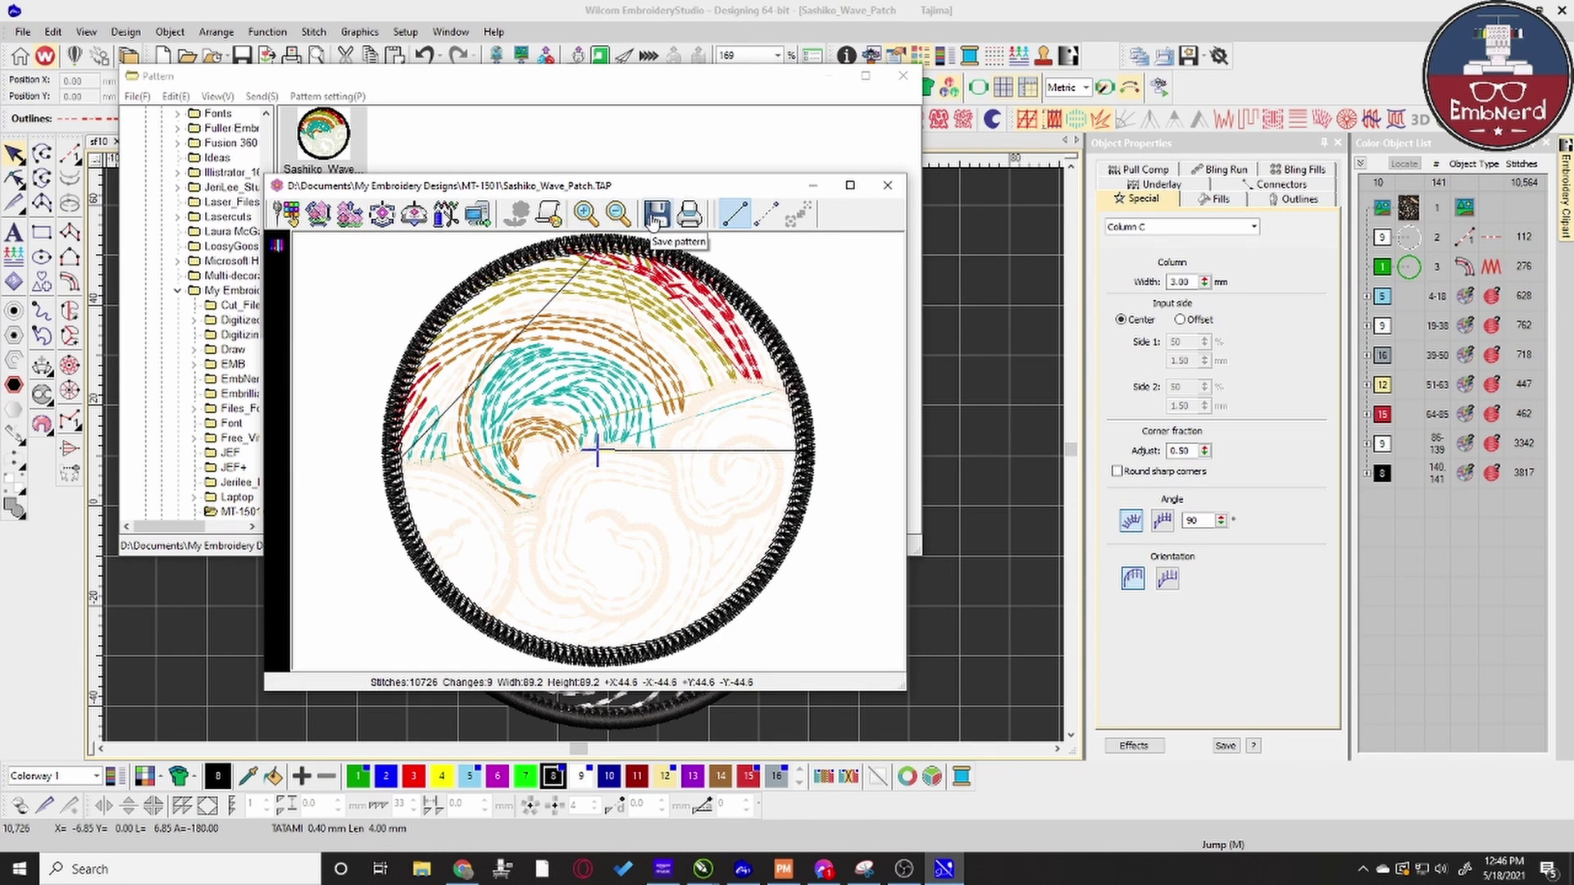
{"action": "left_click", "coordinate": [738, 220]}
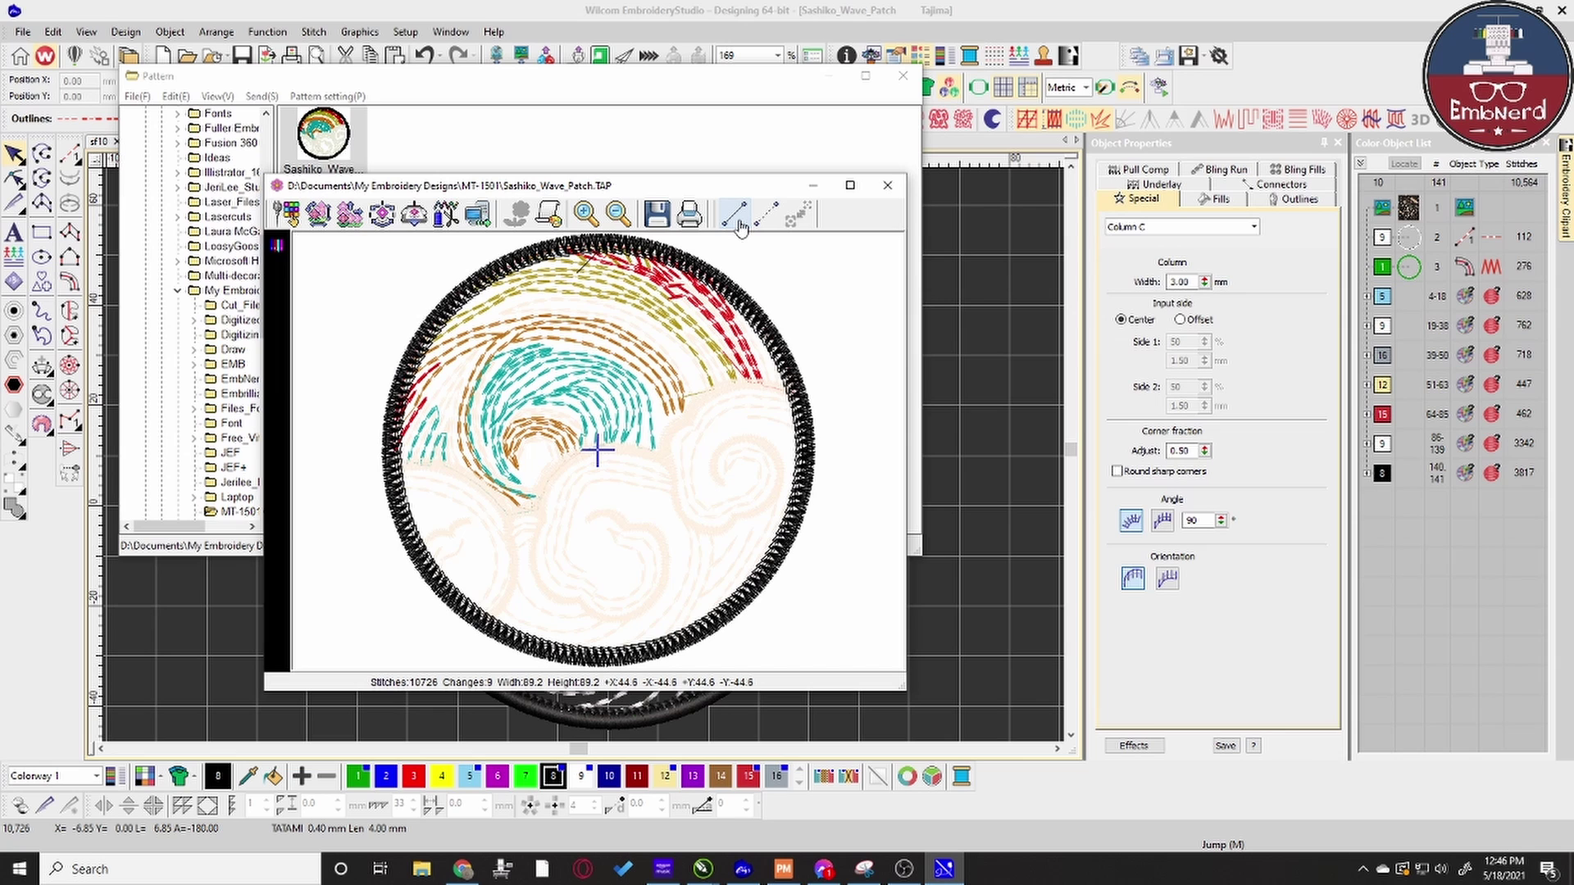
{"action": "left_click", "coordinate": [765, 219]}
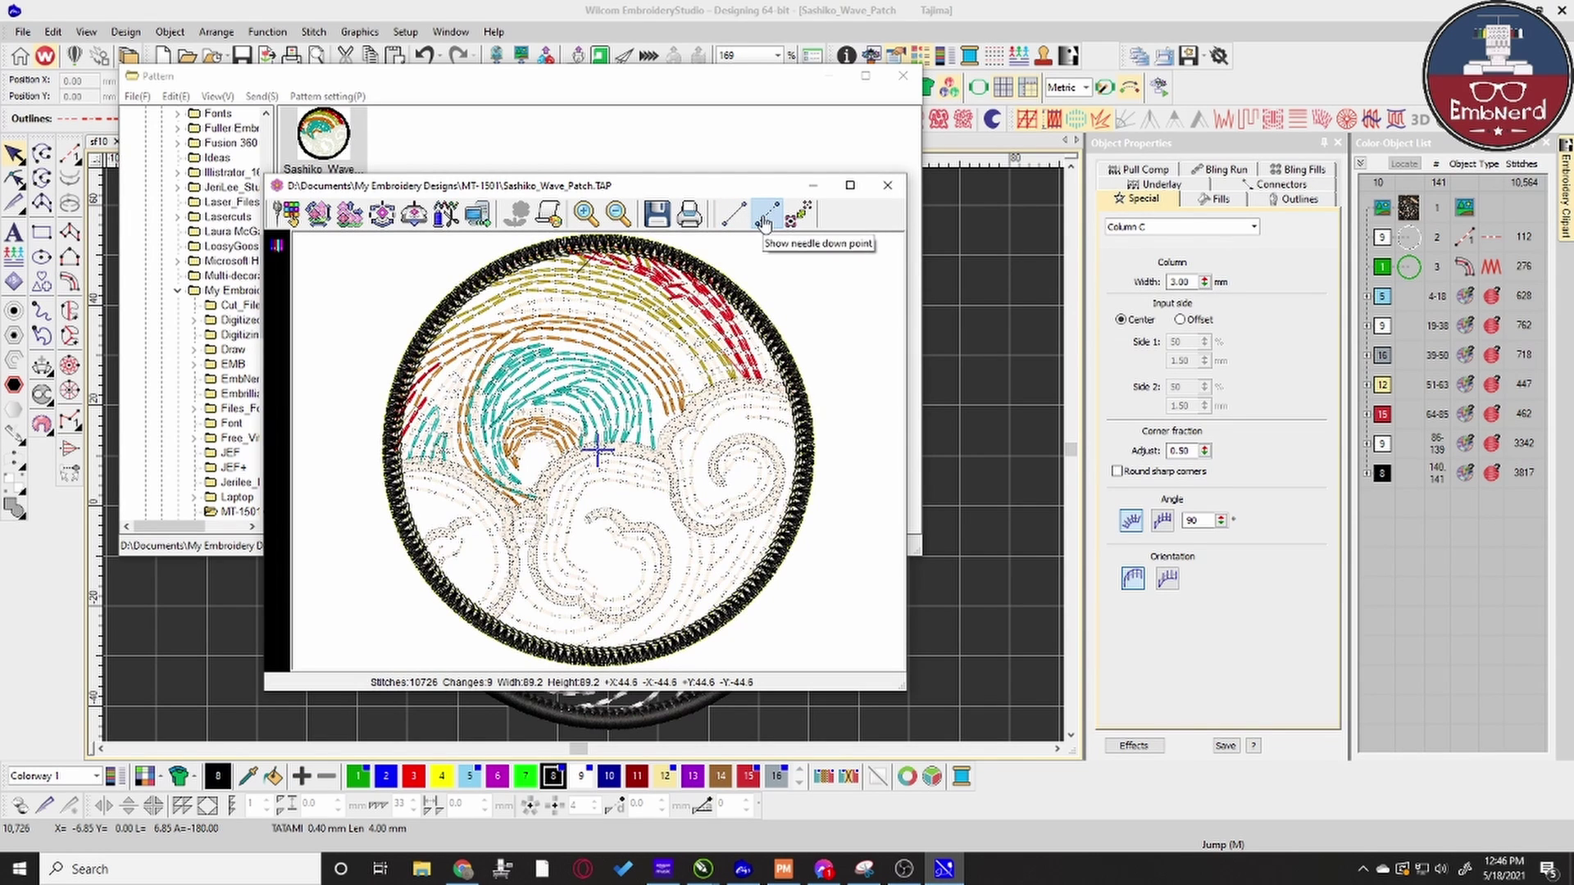
{"action": "left_click", "coordinate": [765, 218]}
{"action": "left_click", "coordinate": [736, 215]}
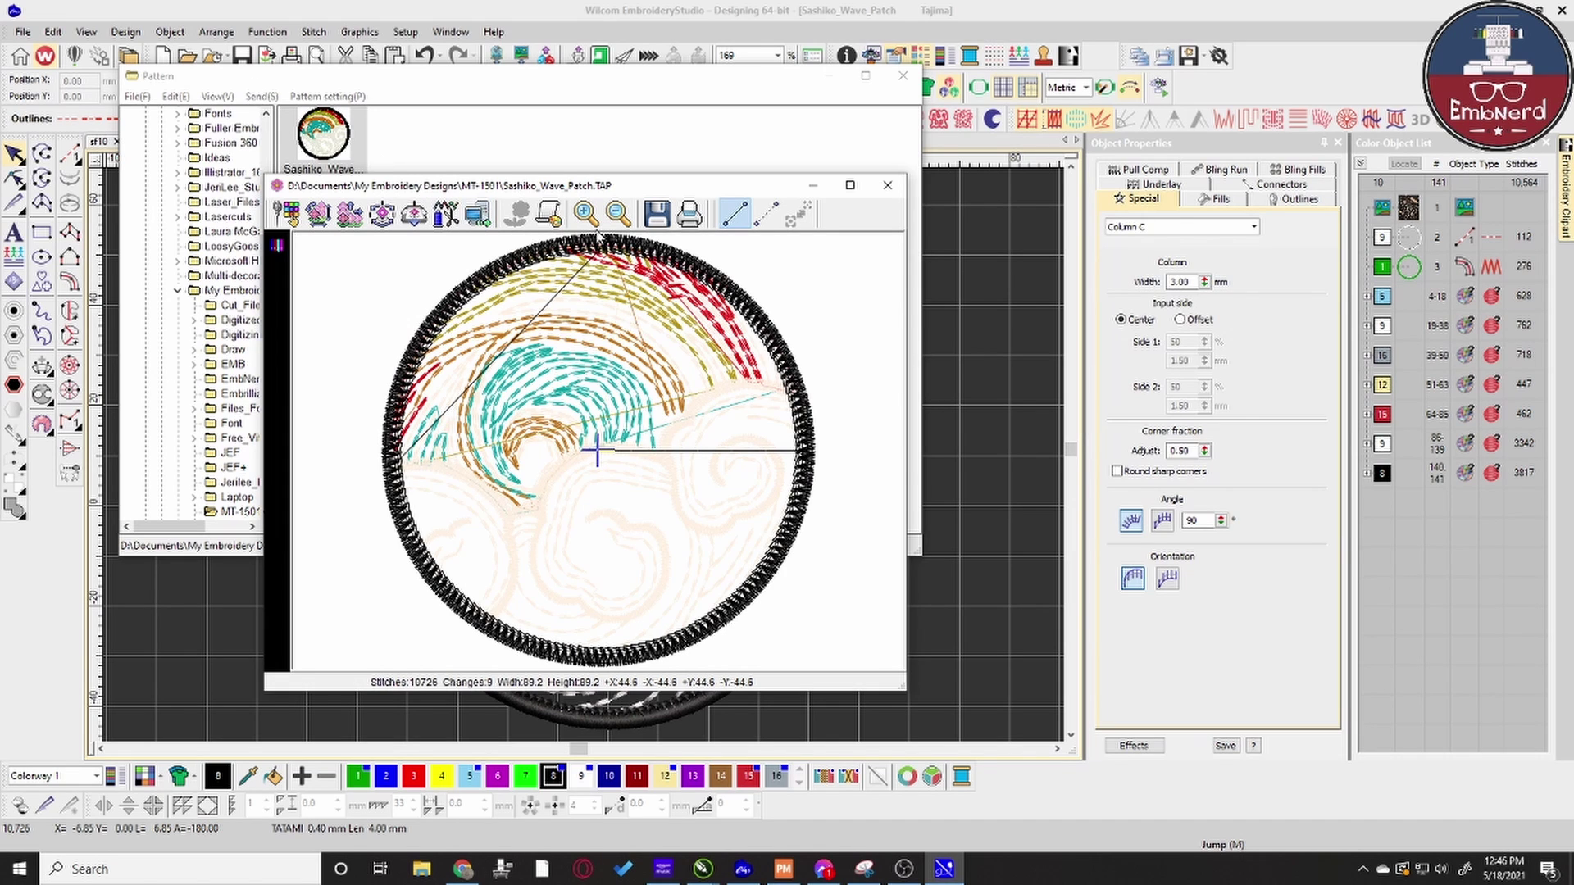
Send Sashiko_Wave_Patch.TAP to the EMBHAPPY machine and close the dialog once Complete appears.
{"action": "left_click", "coordinate": [475, 215]}
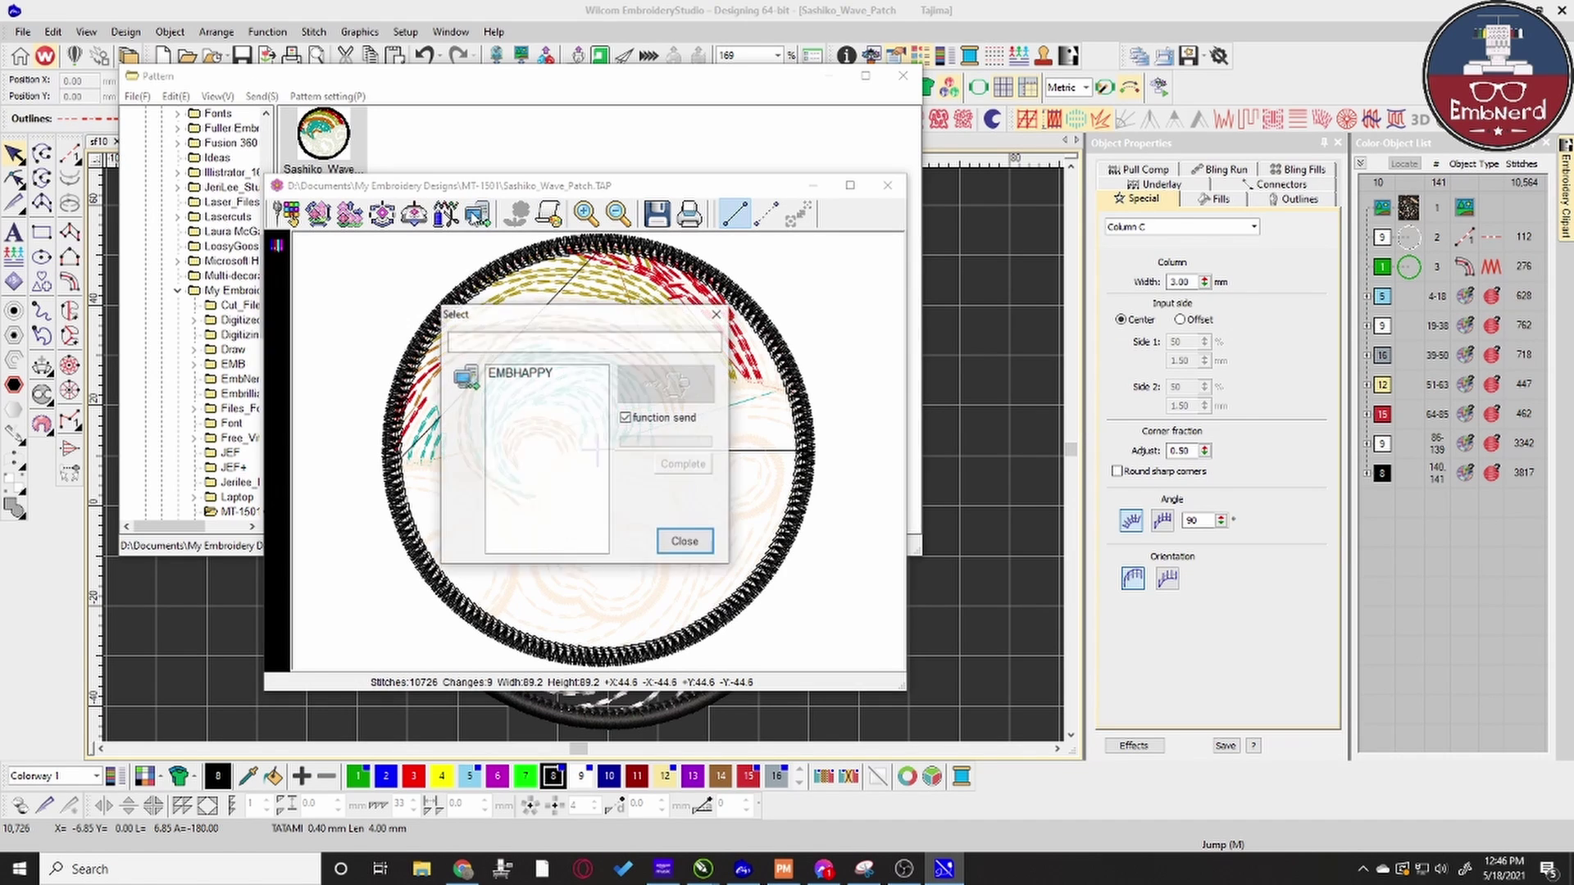
{"action": "left_click", "coordinate": [533, 376]}
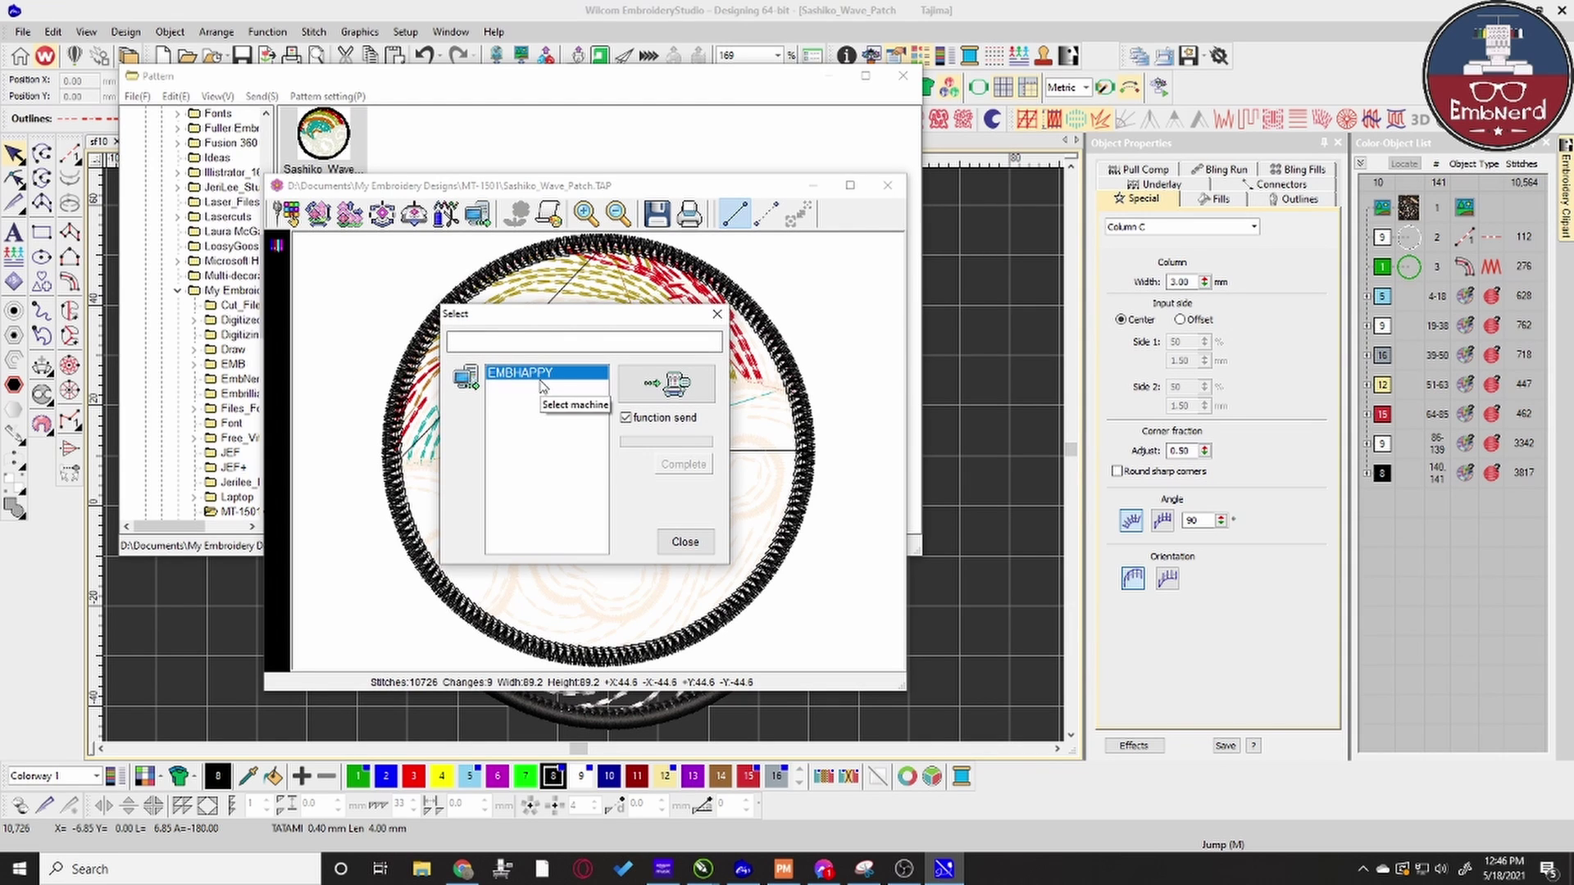
{"action": "left_click", "coordinate": [666, 385]}
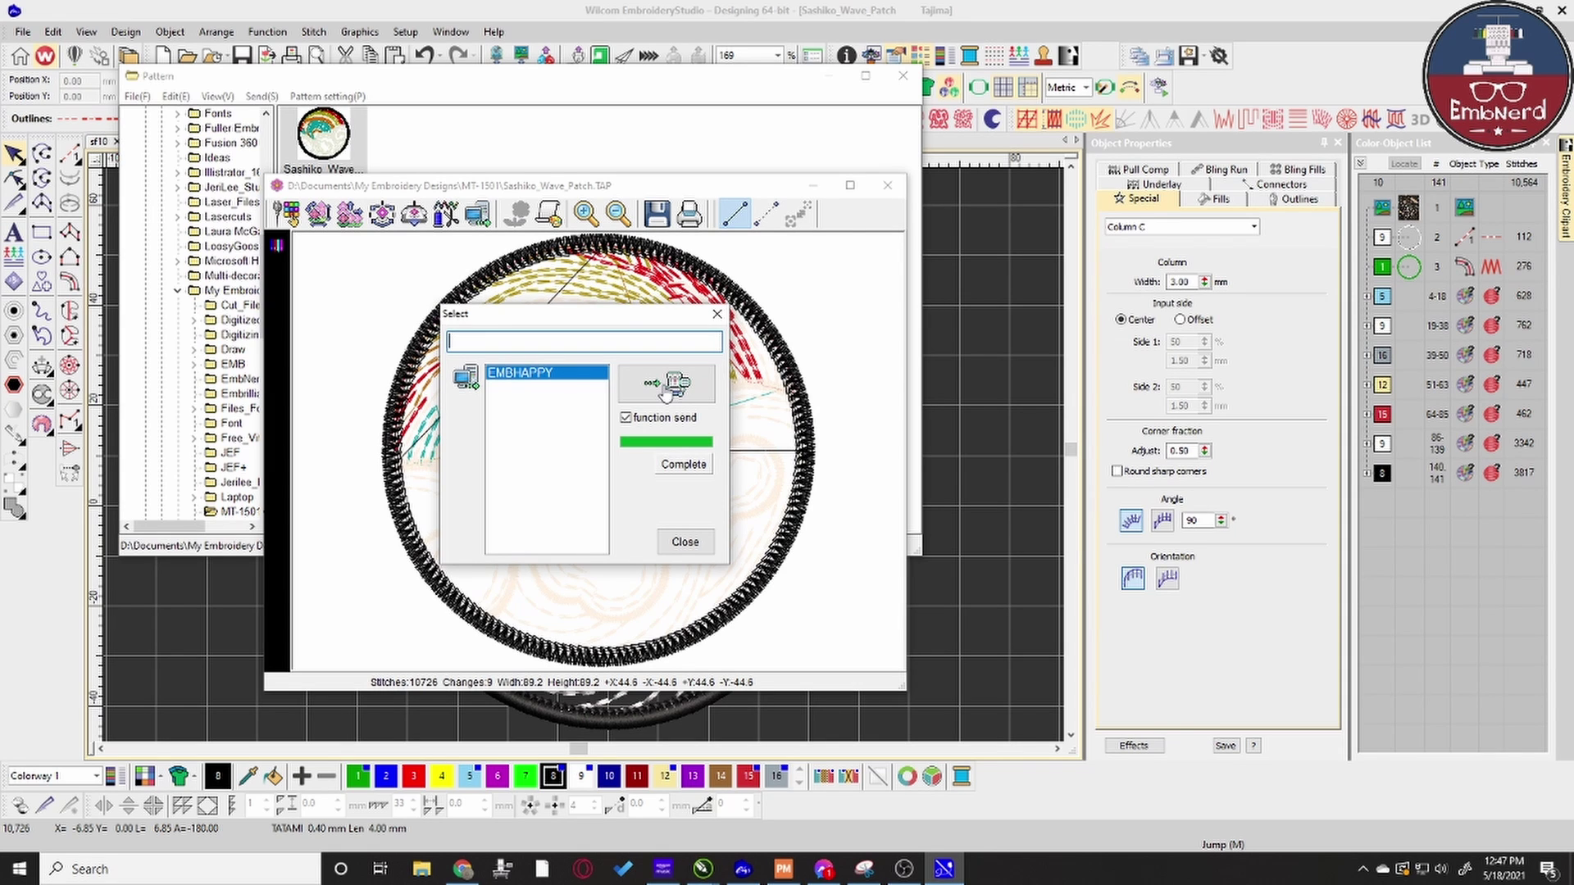
{"action": "left_click", "coordinate": [686, 542]}
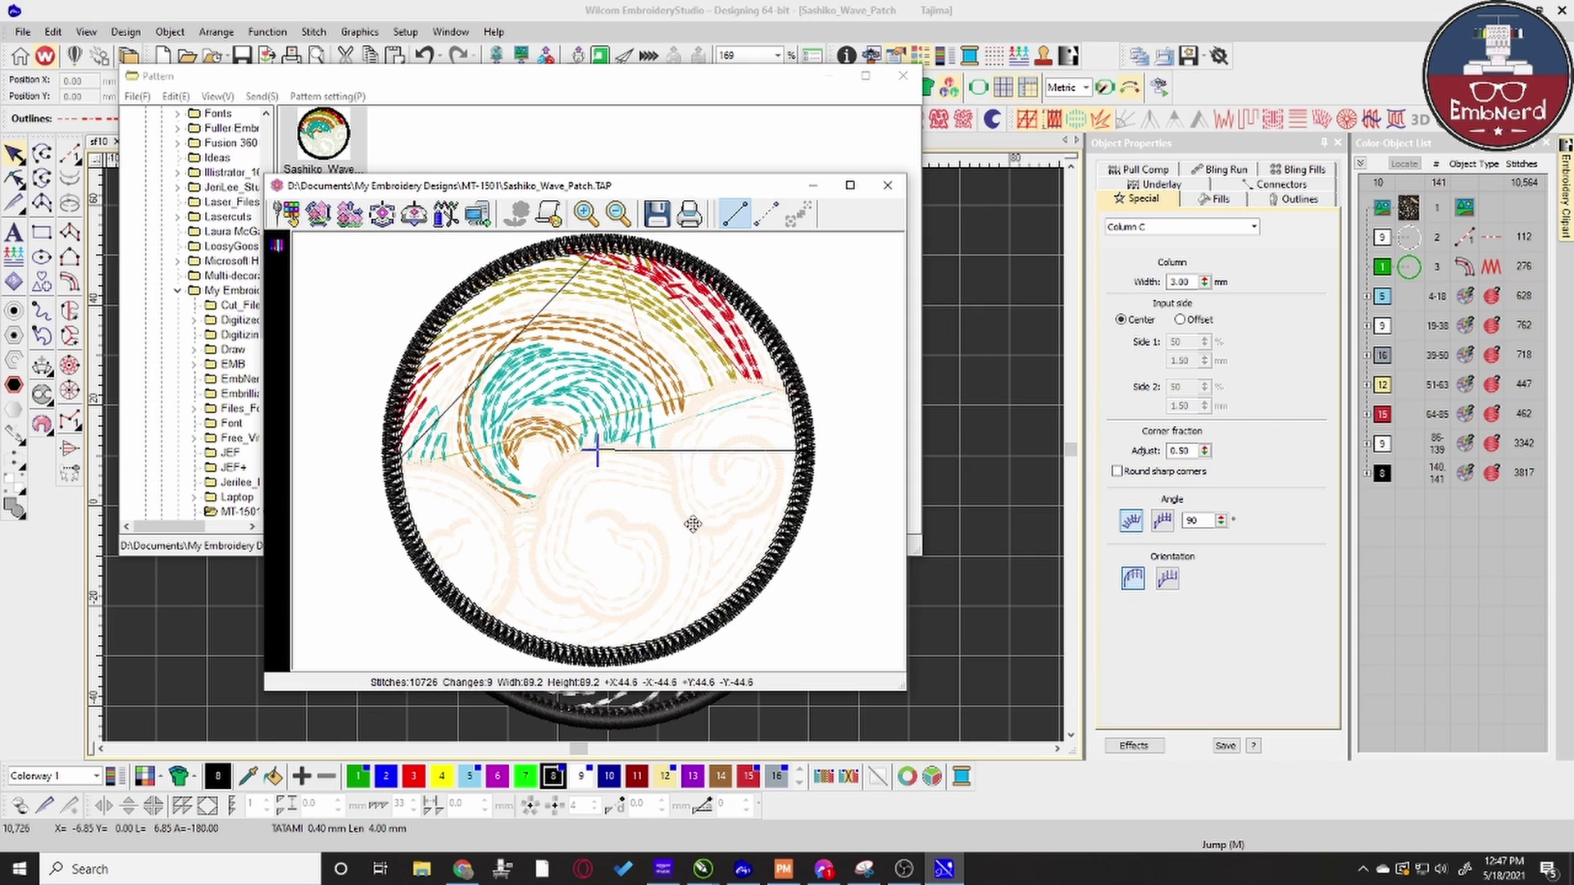
Close the design preview, cancel the Send dialog twice, and close the Pattern browser.
{"action": "left_click", "coordinate": [888, 188]}
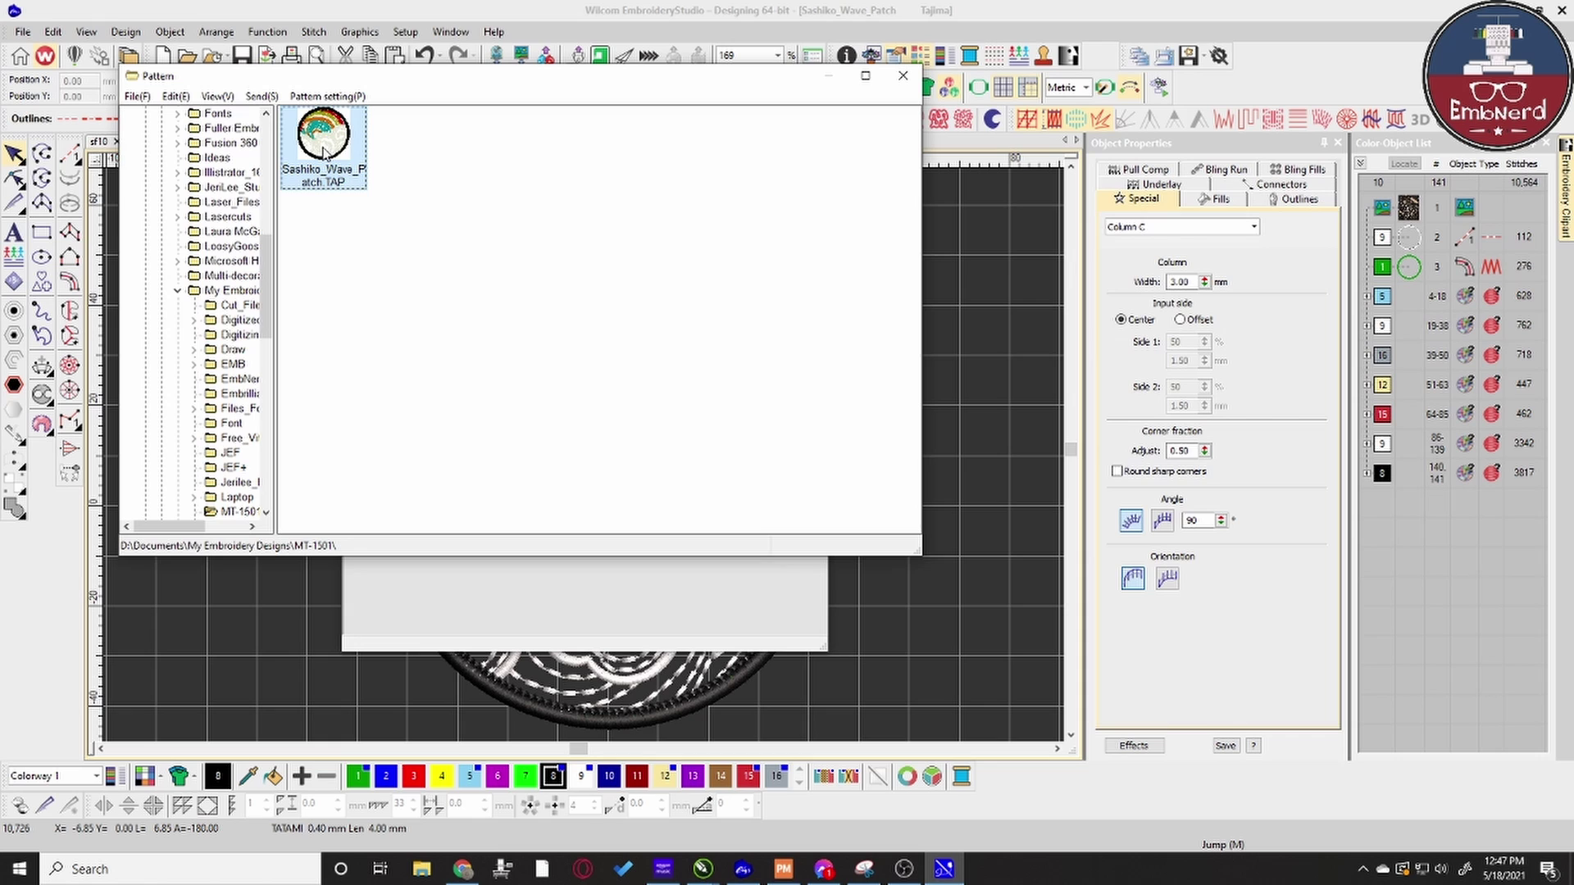
{"action": "left_click", "coordinate": [262, 97]}
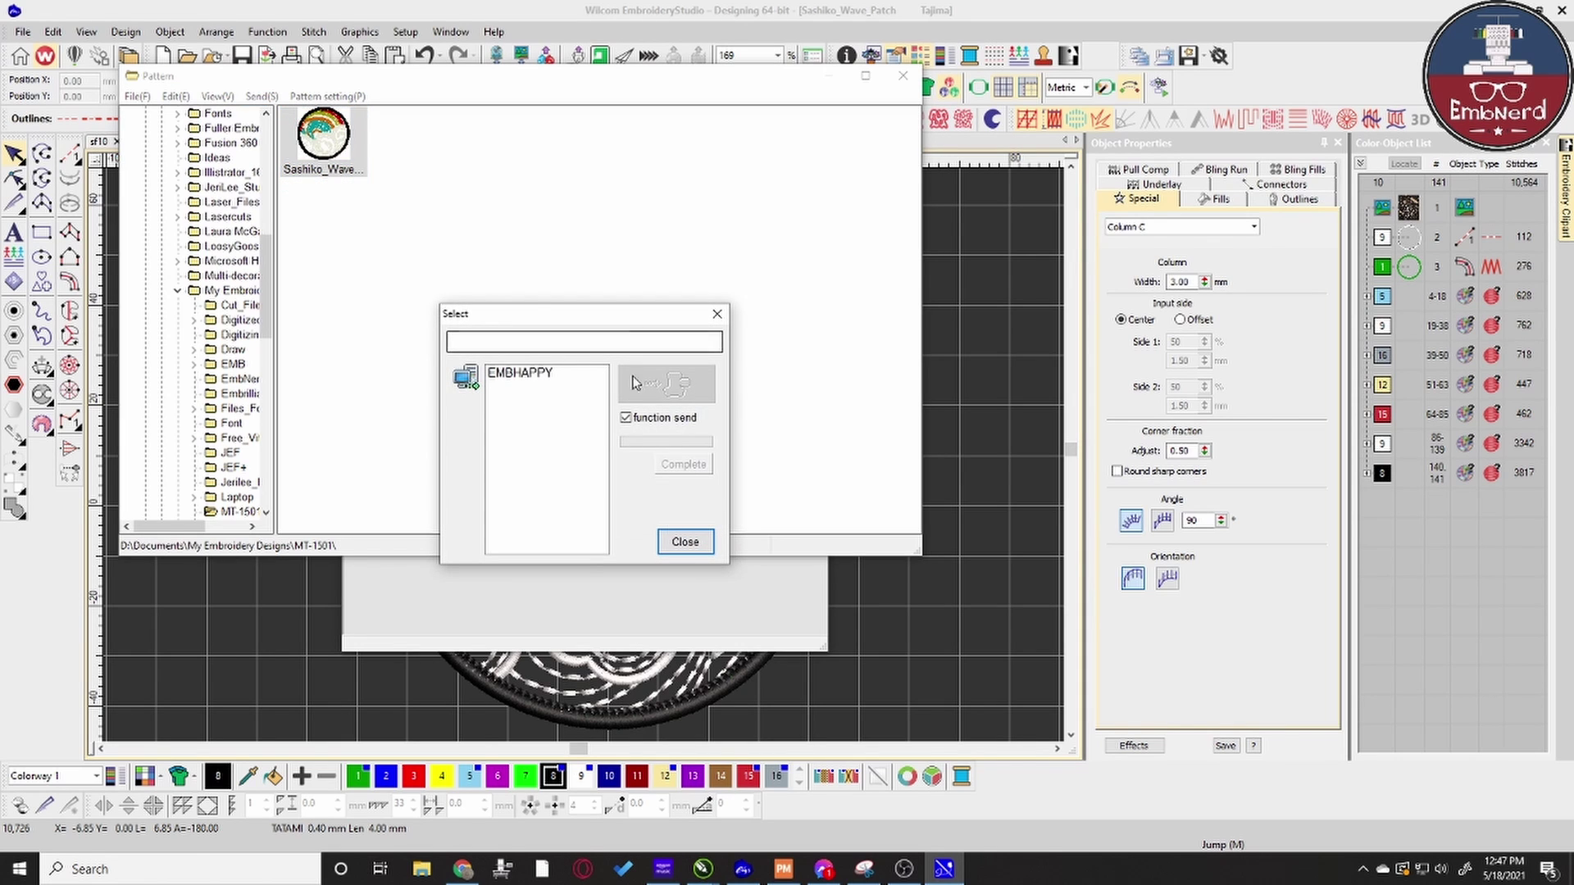
{"action": "left_click", "coordinate": [684, 541]}
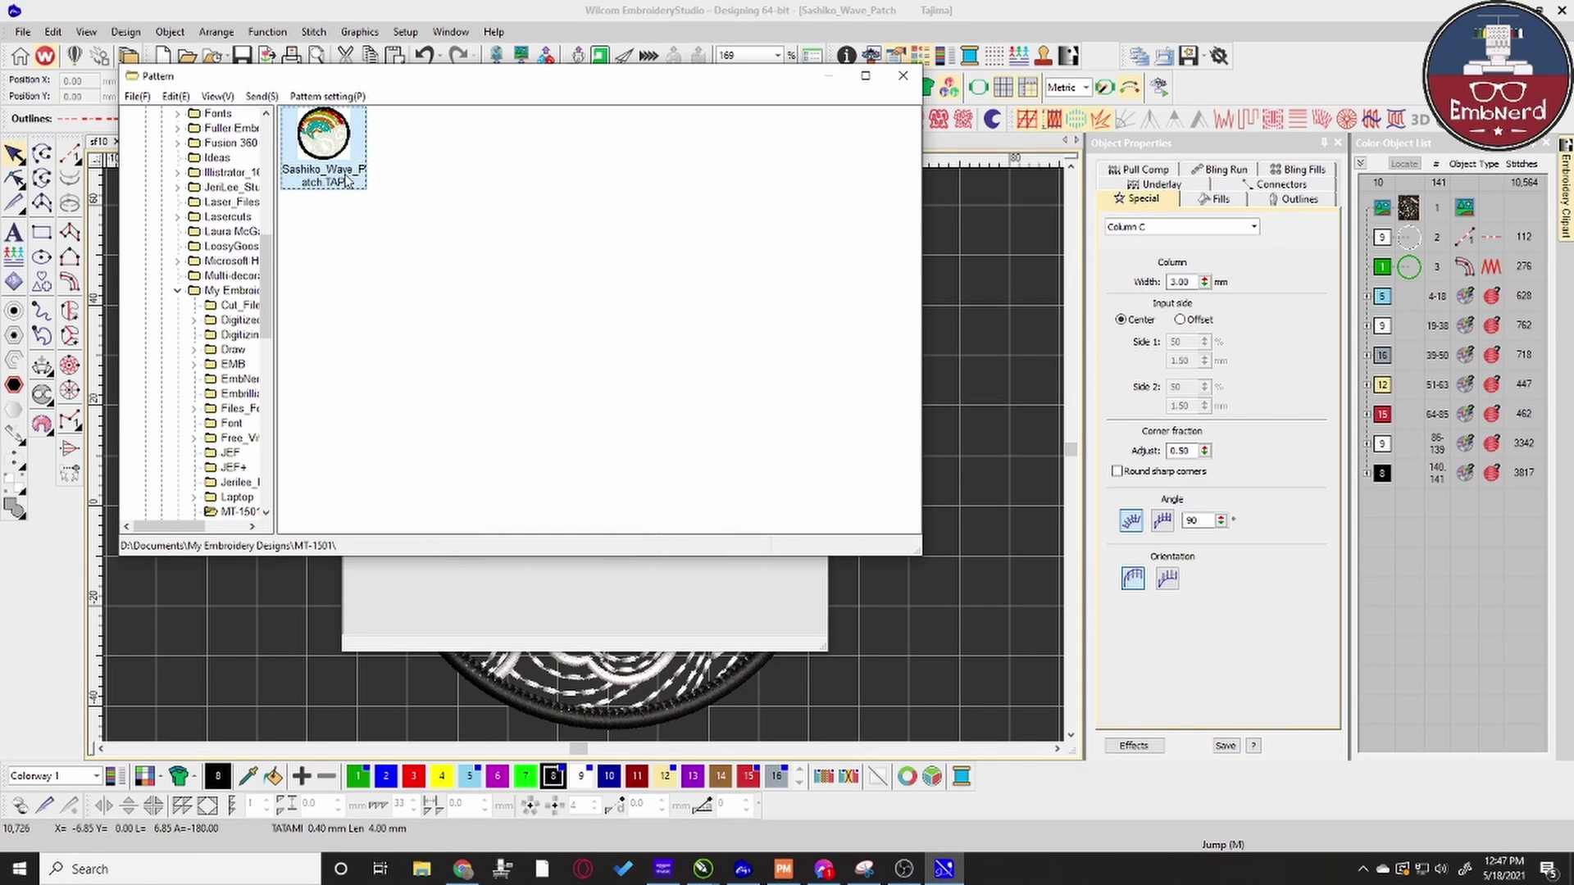
{"action": "left_click", "coordinate": [263, 97]}
{"action": "left_click", "coordinate": [681, 546]}
{"action": "left_click", "coordinate": [903, 76]}
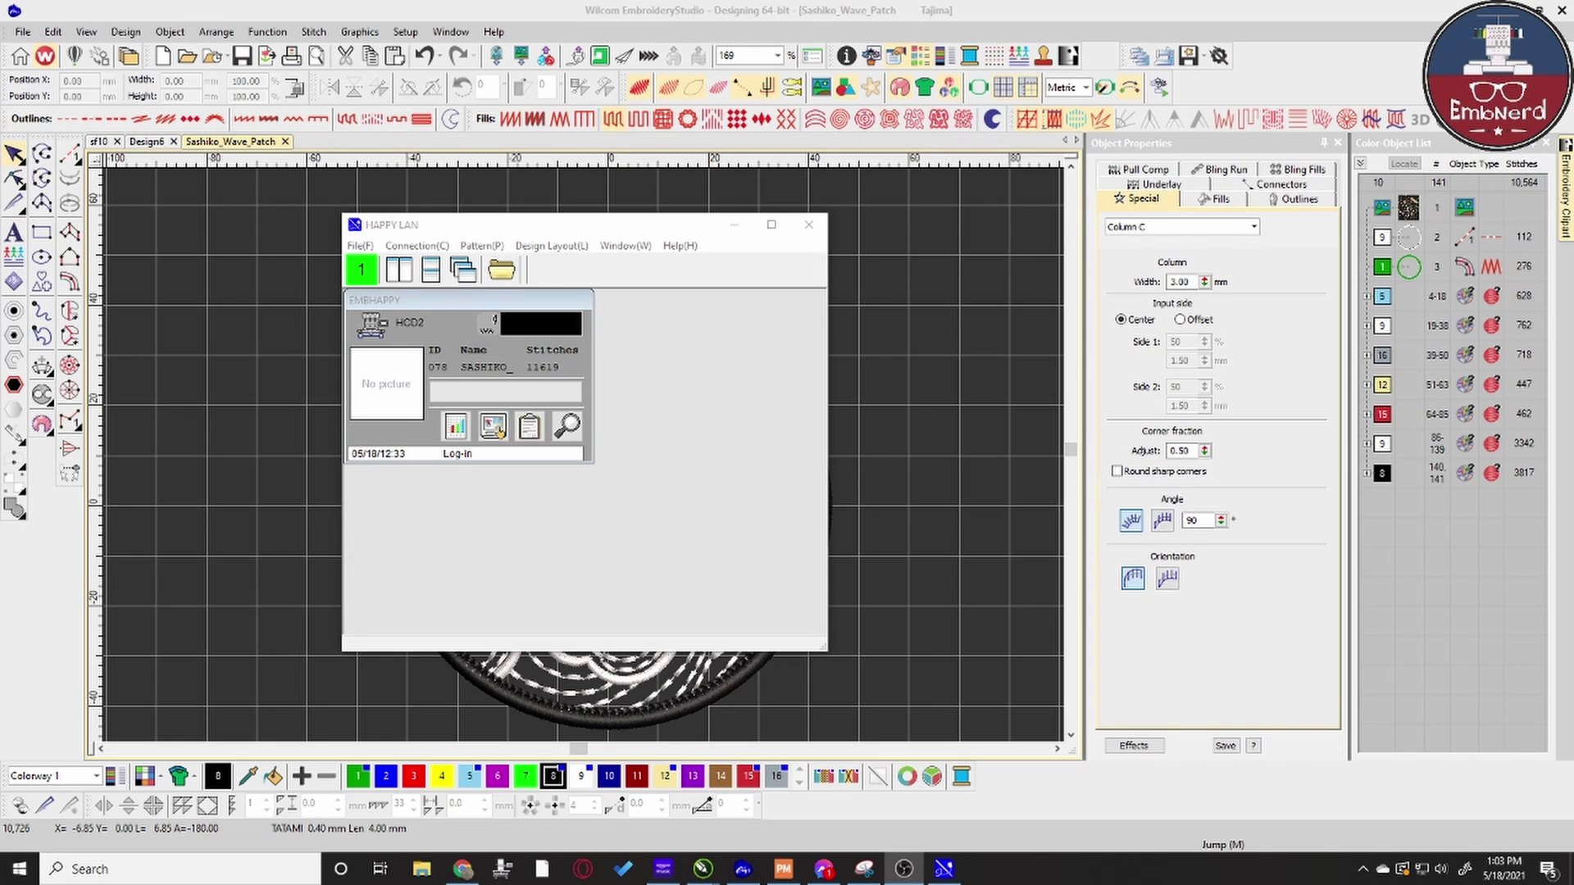
{"action": "left_click_drag", "start_coordinate": [492, 228], "coordinate": [662, 152]}
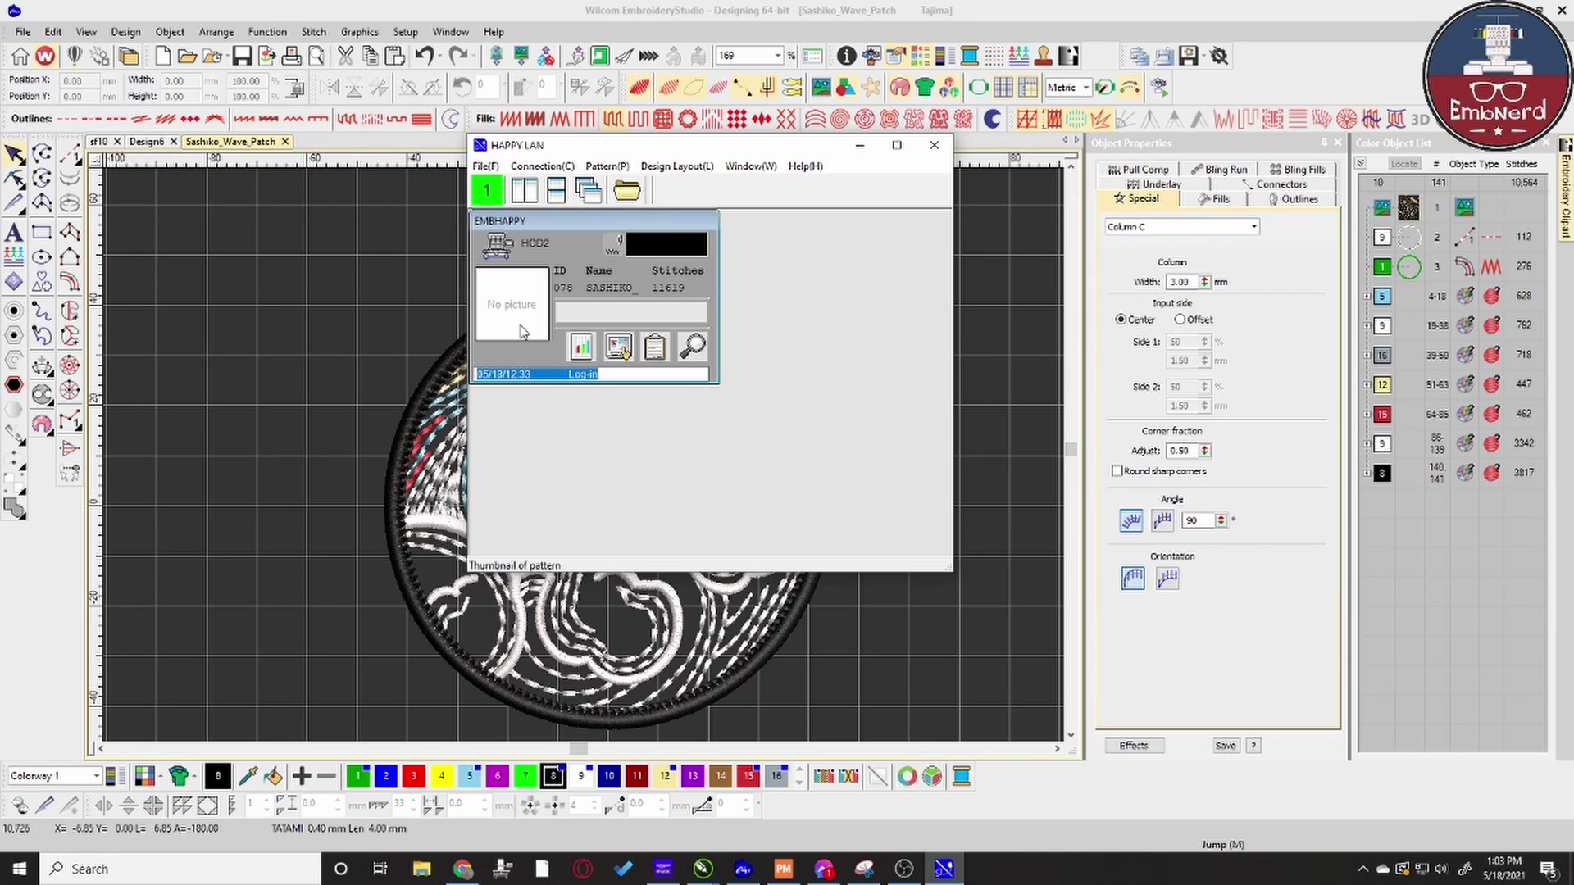
{"action": "left_click_drag", "start_coordinate": [653, 149], "coordinate": [656, 233]}
{"action": "left_click", "coordinate": [687, 212]}
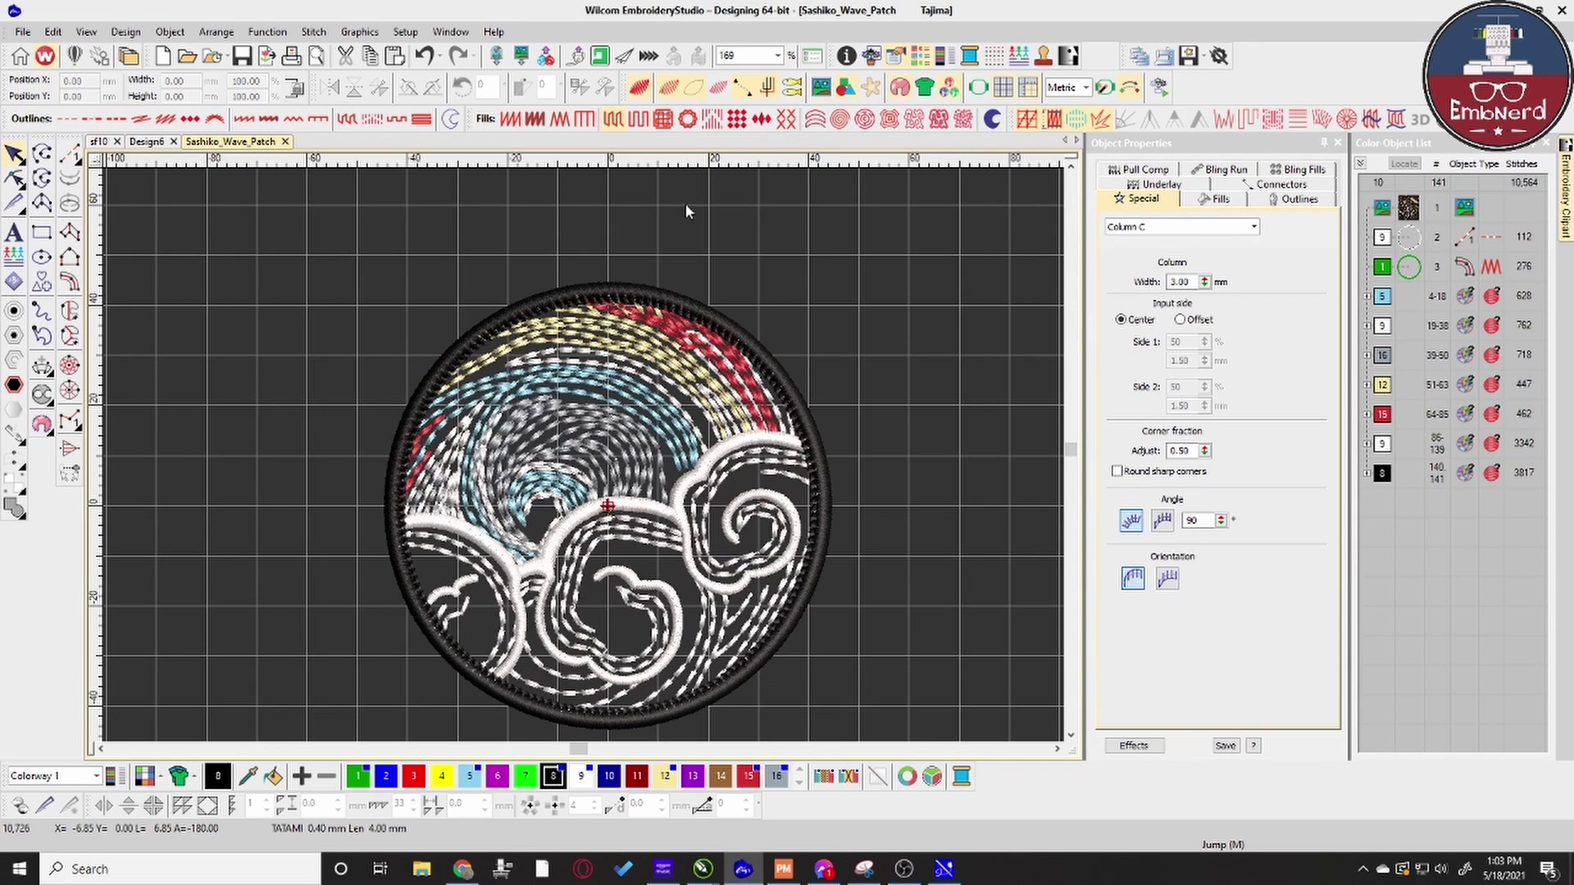
Bring the HAPPY LAN window forward, move it up-left, and open then close Design Layout.
{"action": "left_click", "coordinate": [945, 870]}
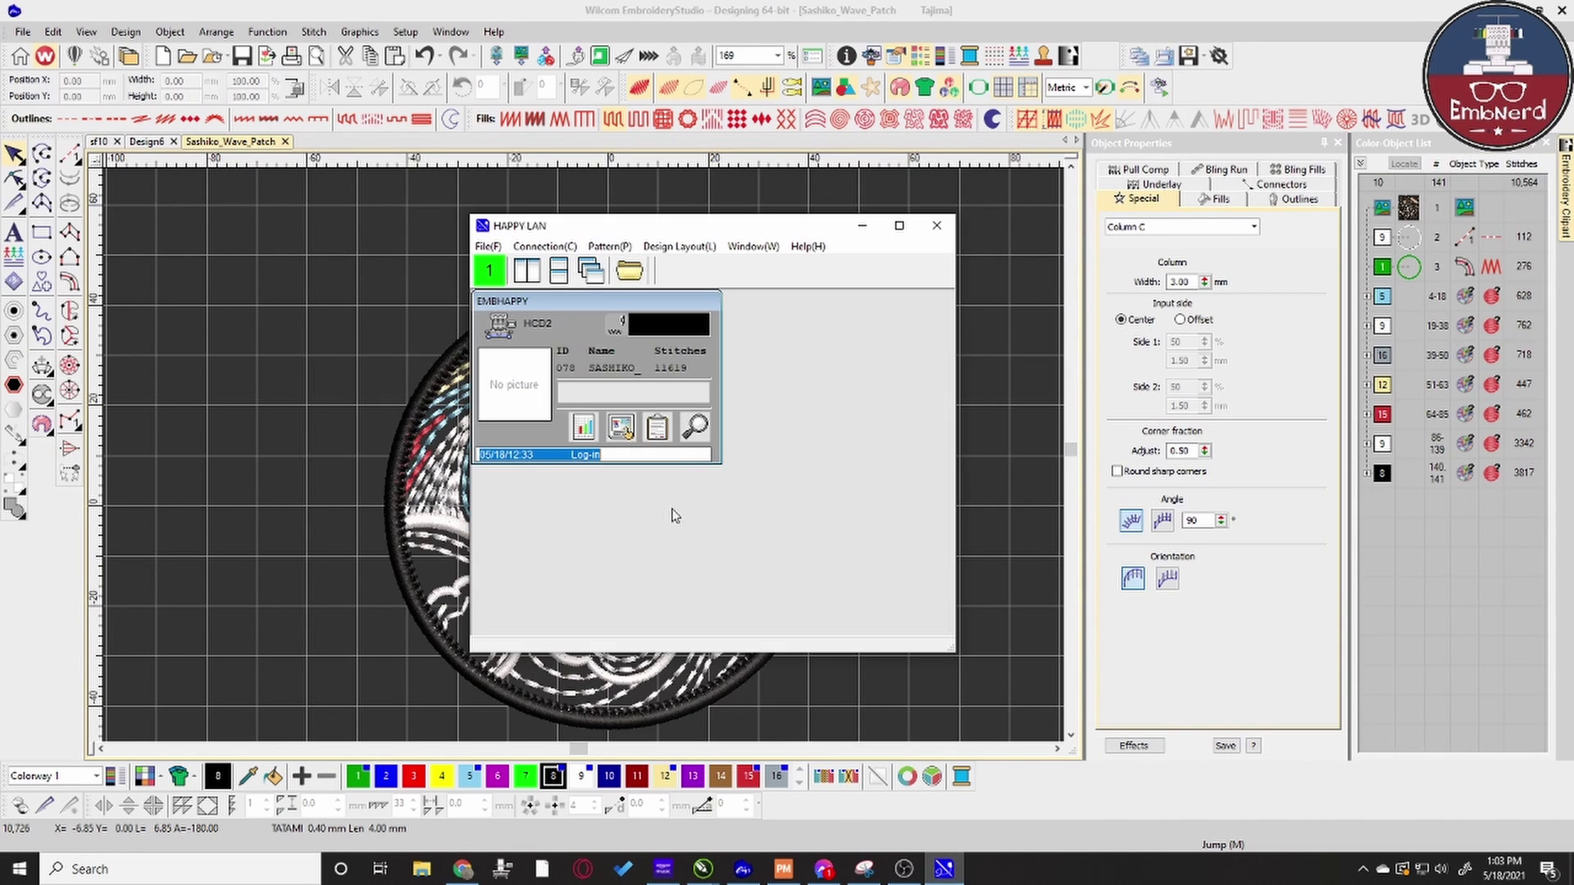
{"action": "left_click_drag", "start_coordinate": [714, 233], "coordinate": [595, 173]}
{"action": "left_click", "coordinate": [560, 187]}
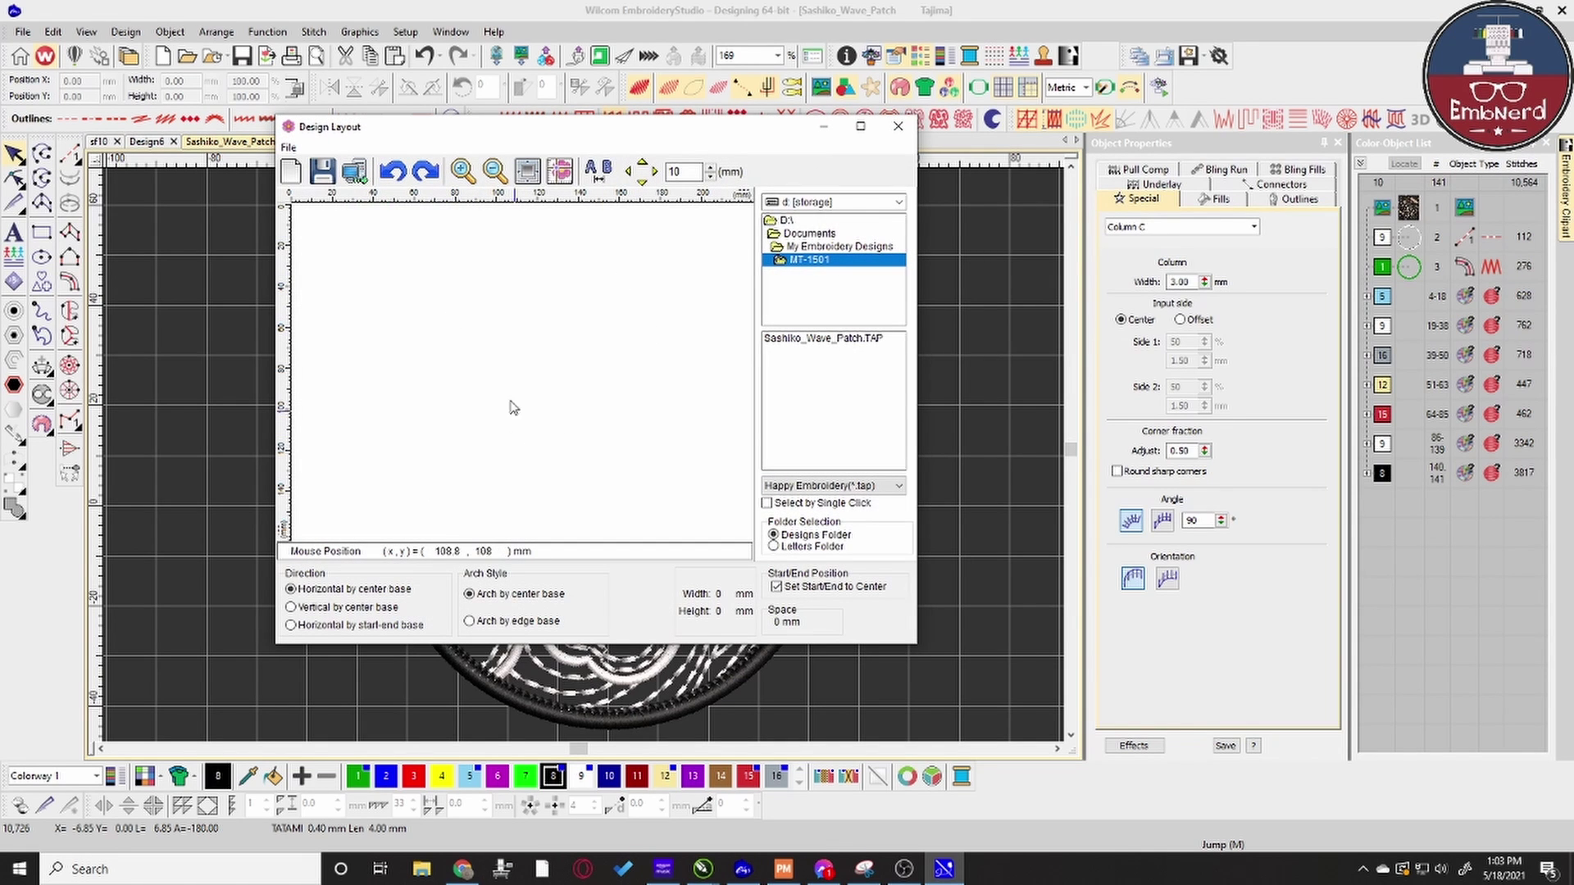
{"action": "left_click", "coordinate": [898, 126]}
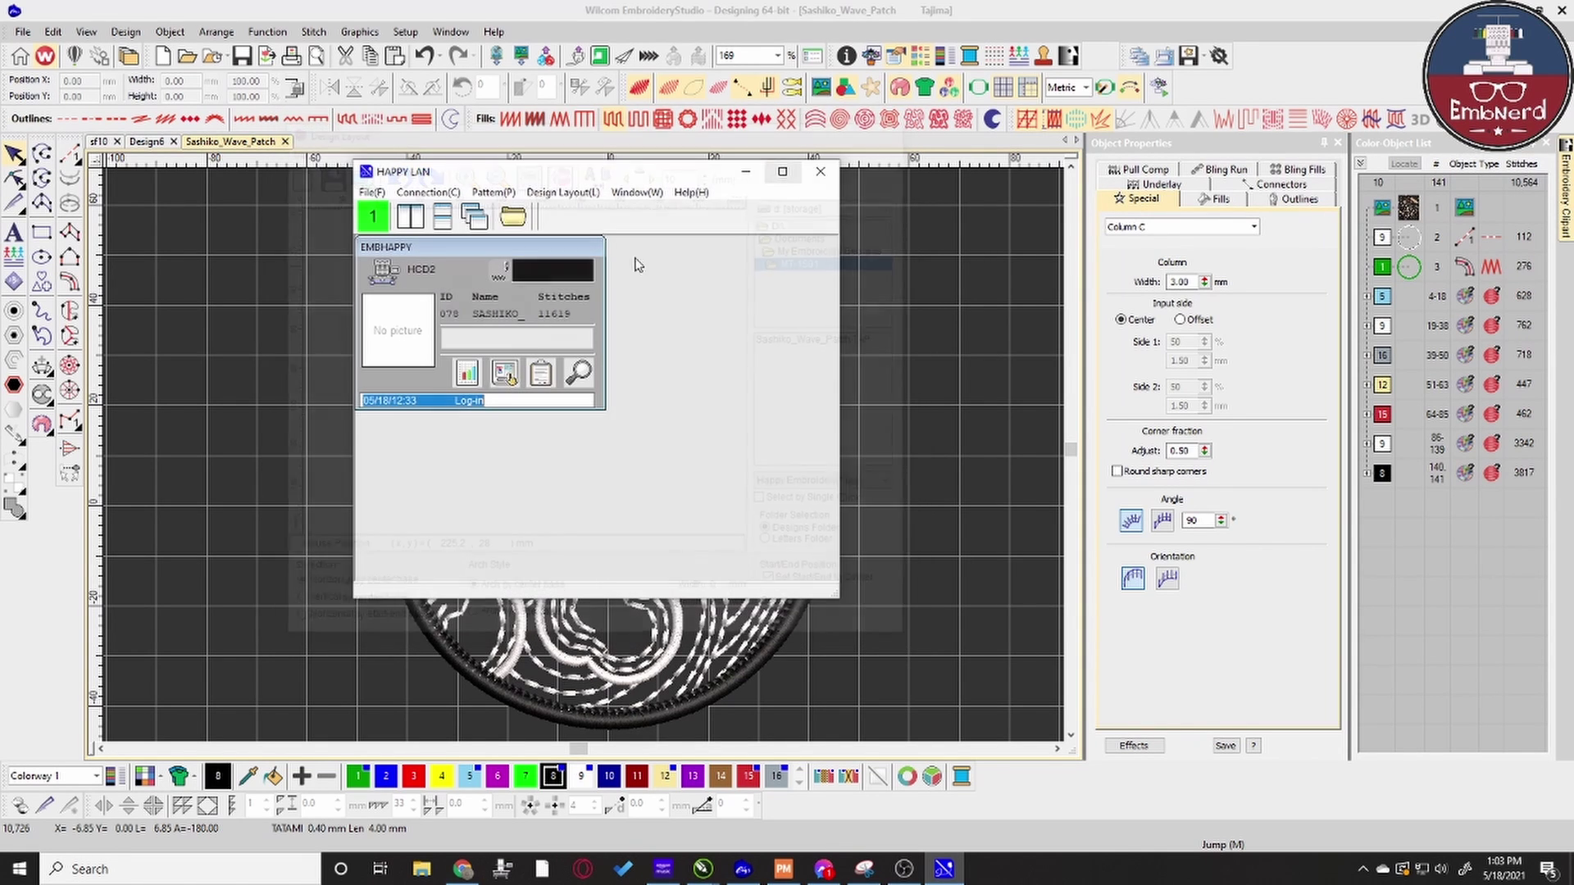
Look through the Window and Help menus without choosing anything, then open the File menu.
{"action": "left_click", "coordinate": [633, 197]}
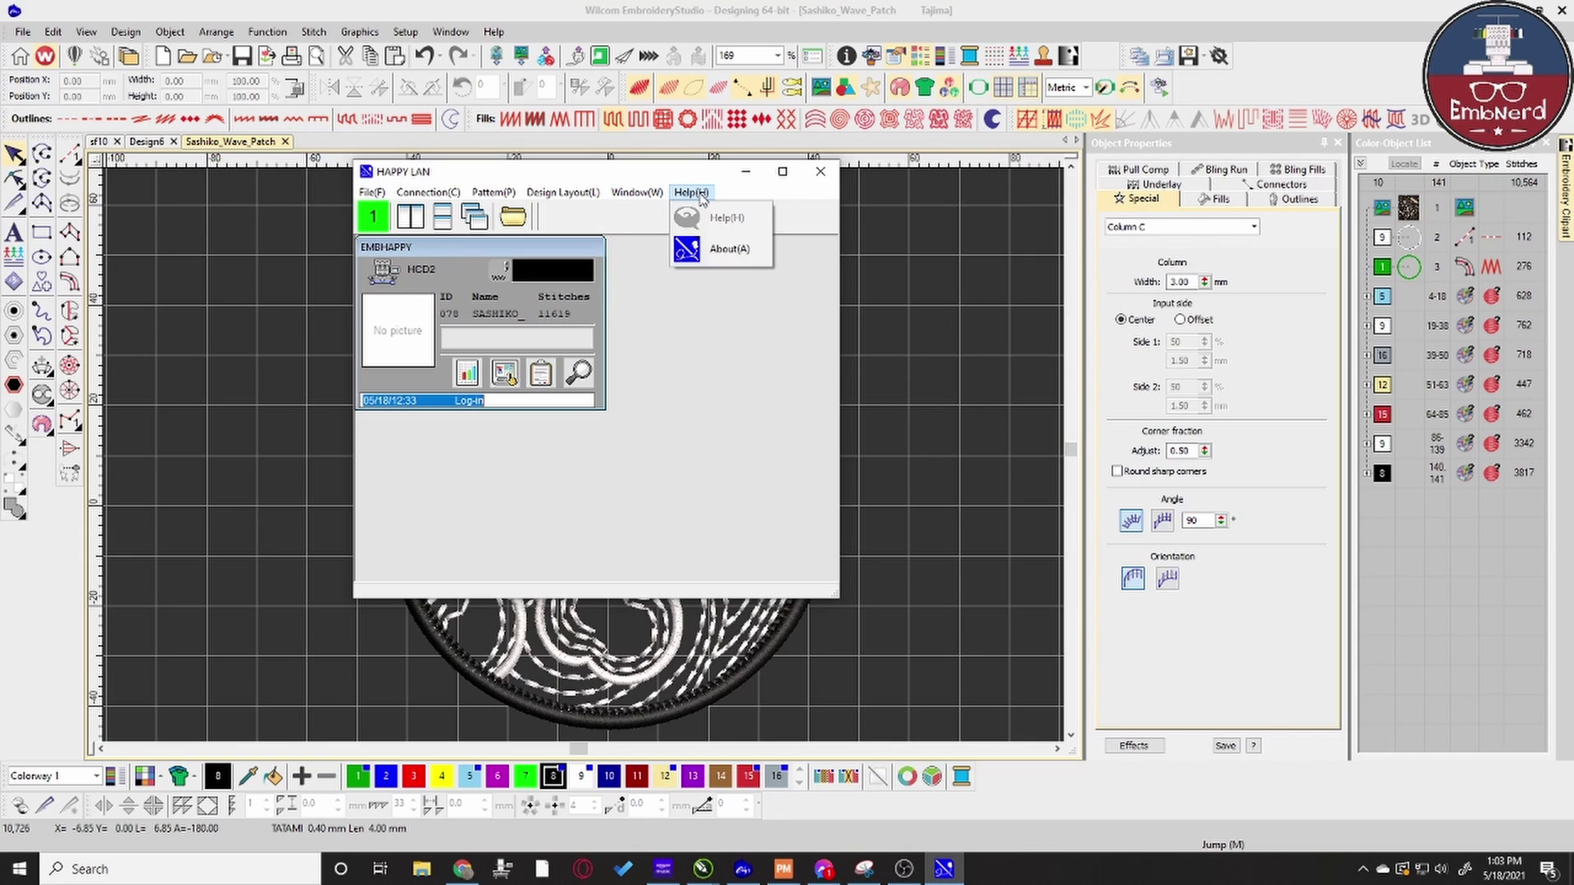
{"action": "left_click", "coordinate": [633, 193]}
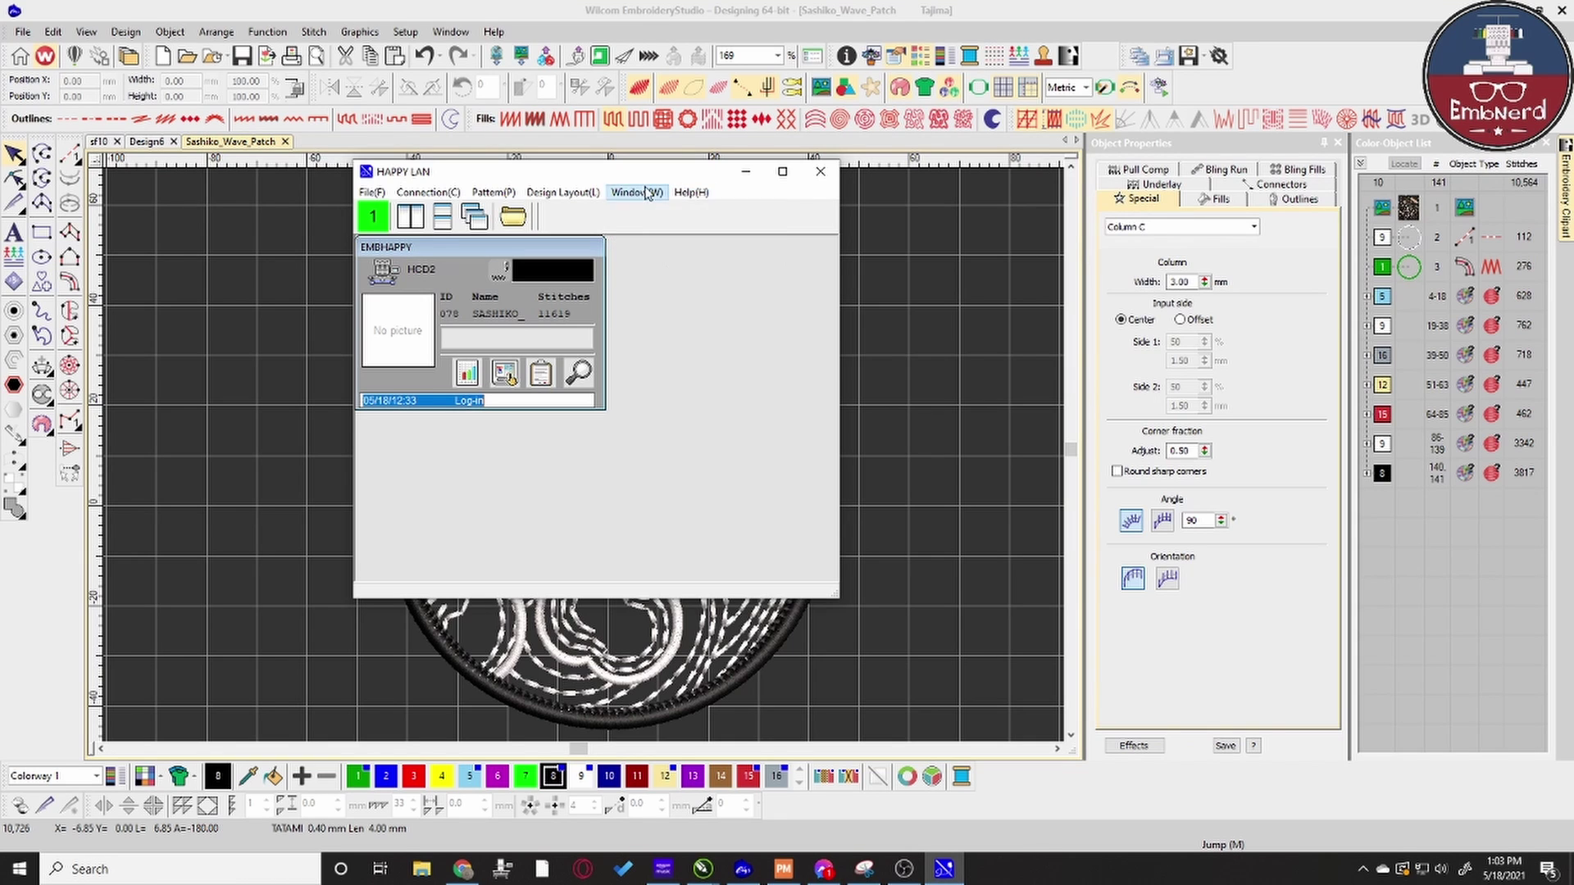
{"action": "left_click", "coordinate": [370, 193]}
Set the Environment options Mode to LAN monitor, confirm and close, then Break the machine session.
{"action": "left_click", "coordinate": [431, 218]}
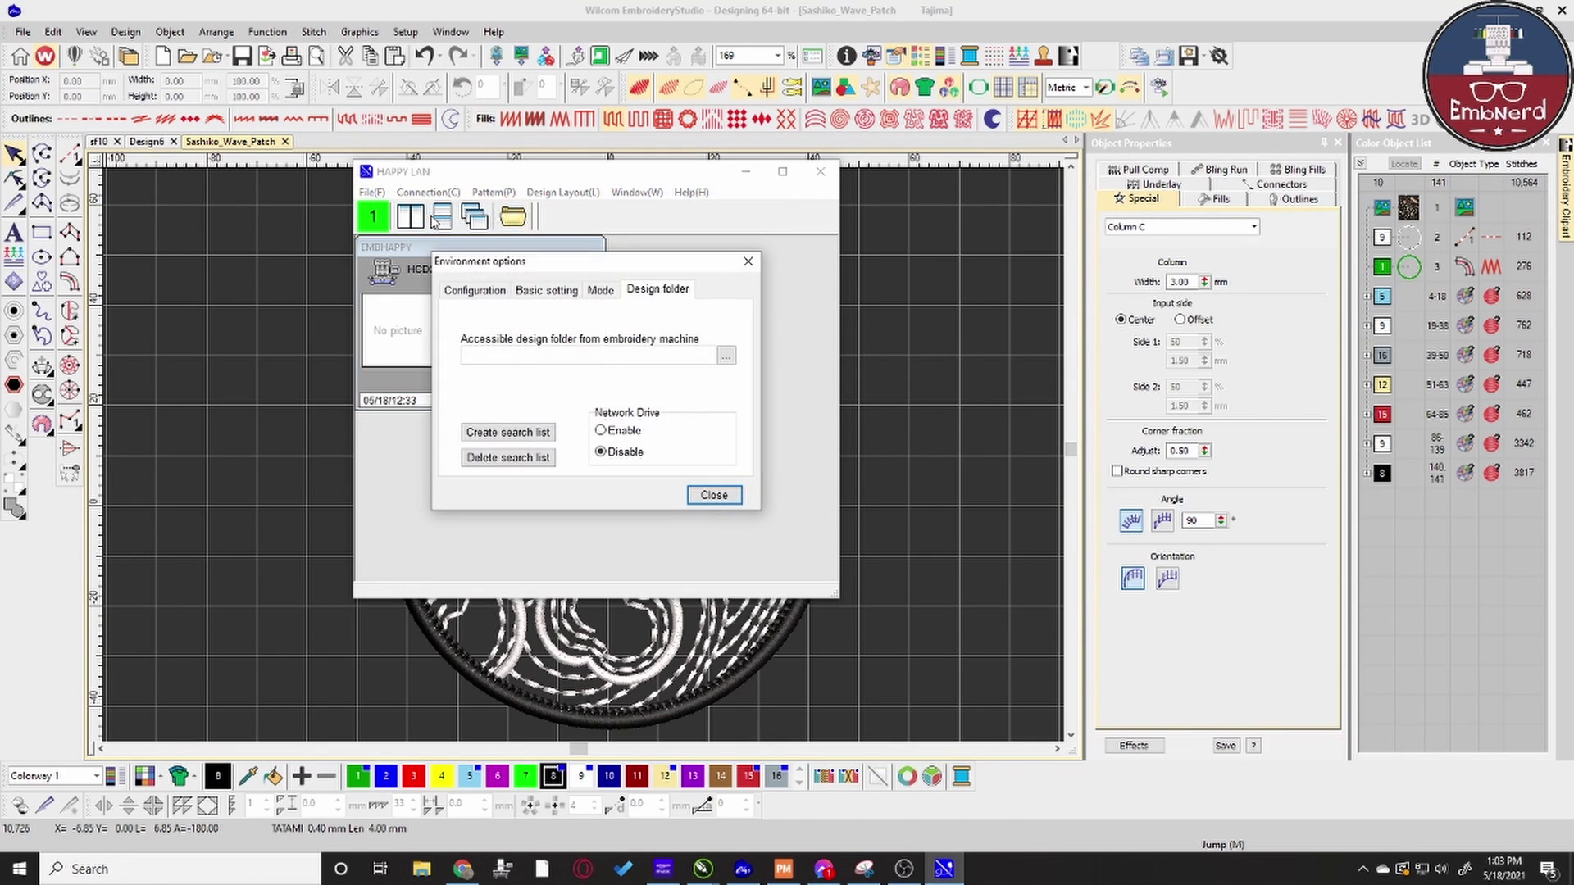
{"action": "left_click", "coordinate": [543, 291]}
{"action": "left_click", "coordinate": [601, 290]}
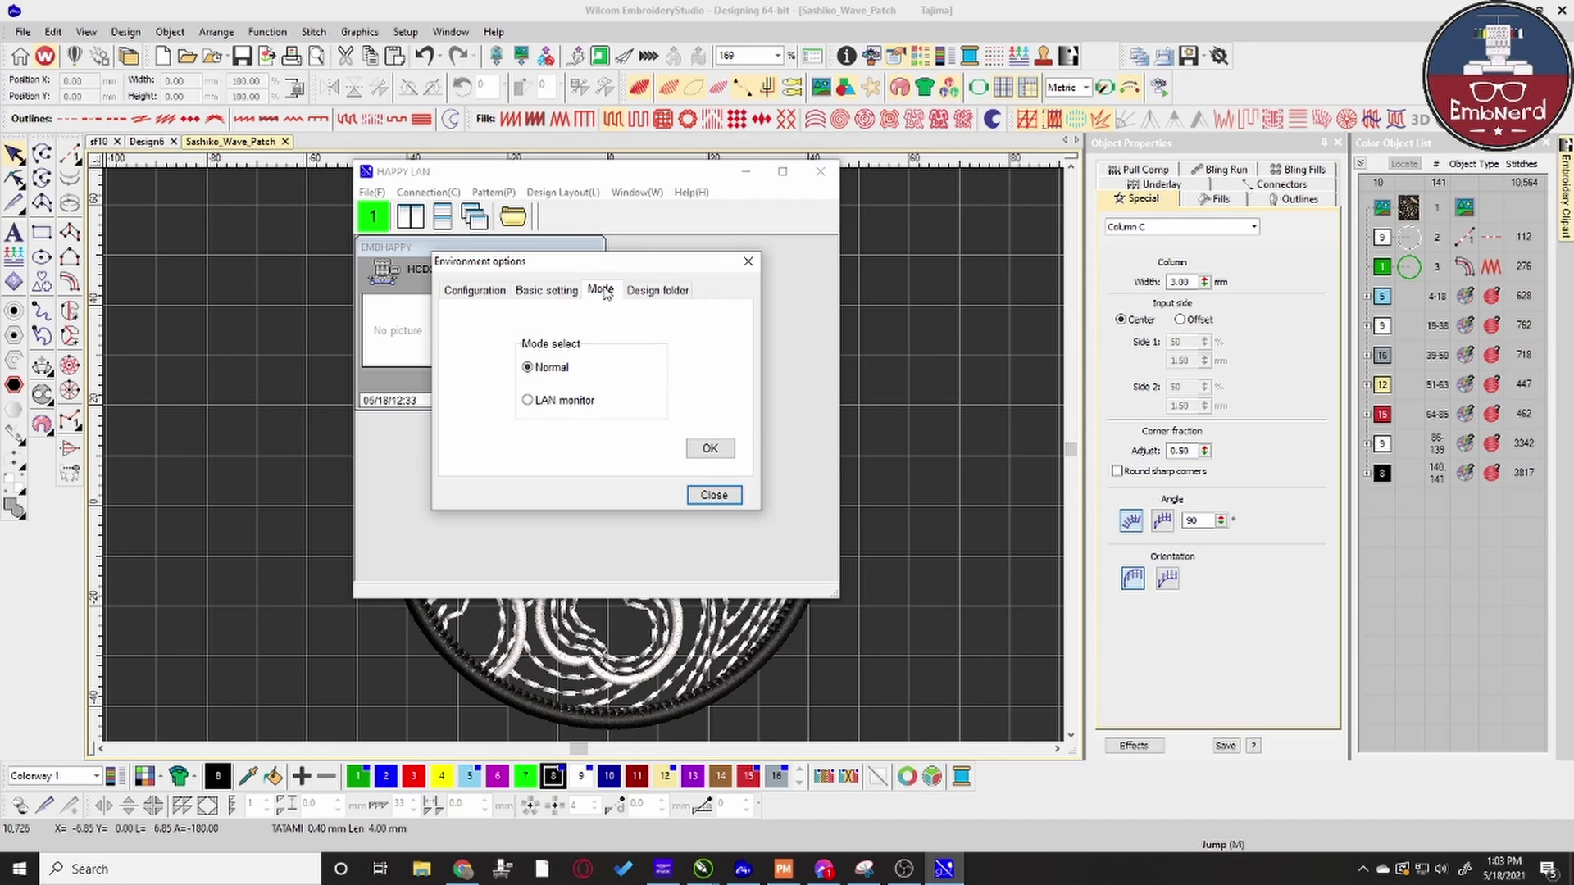
{"action": "left_click", "coordinate": [528, 401]}
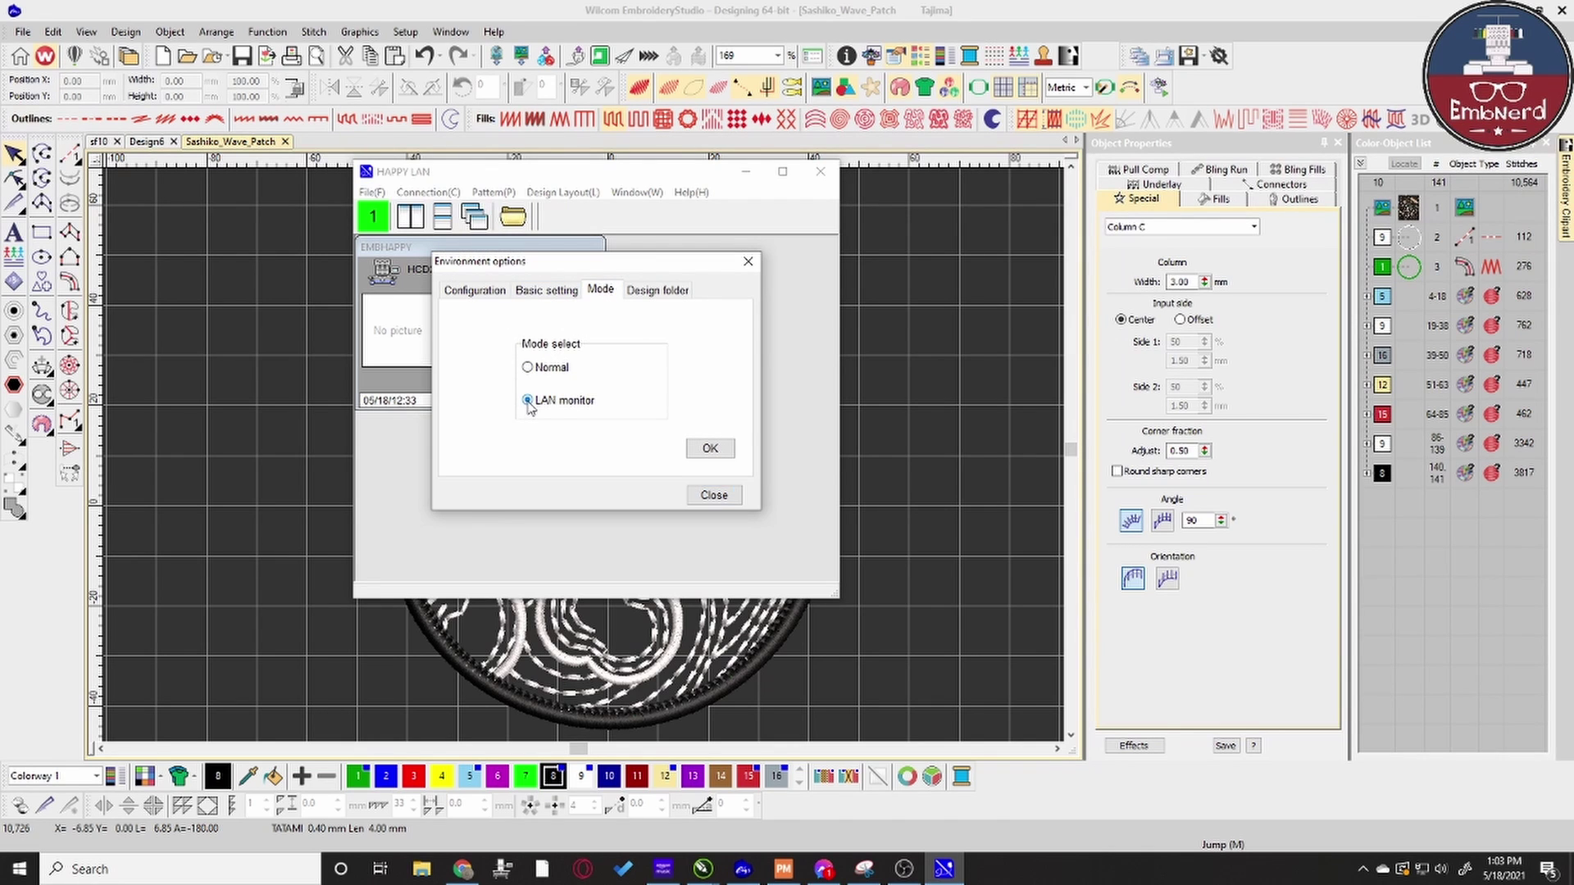
{"action": "left_click", "coordinate": [708, 449]}
{"action": "left_click", "coordinate": [714, 495]}
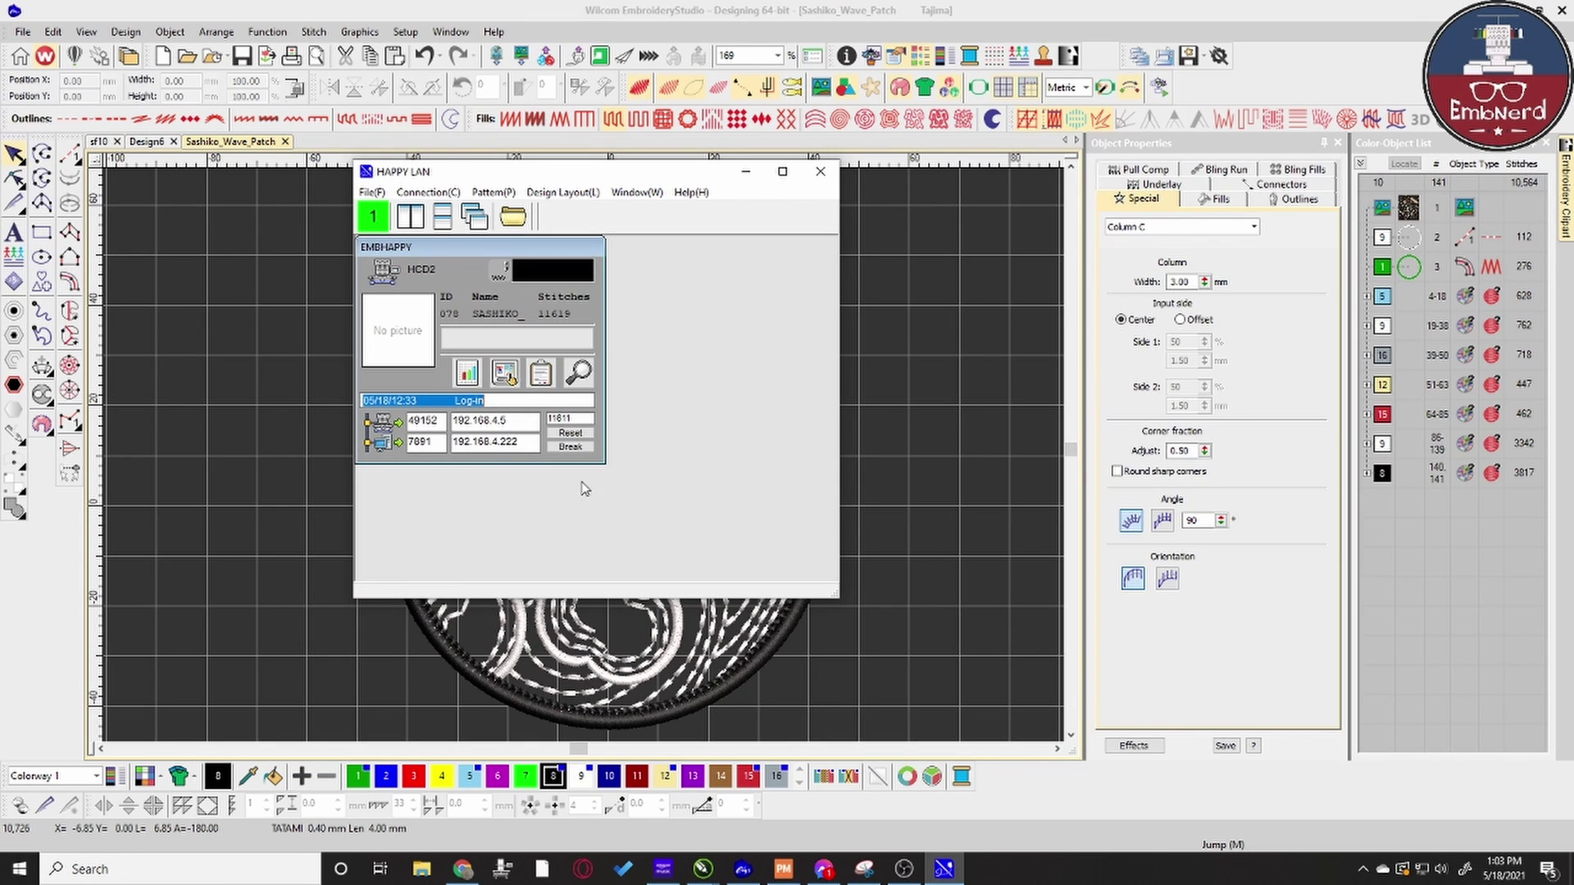
{"action": "left_click", "coordinate": [569, 447]}
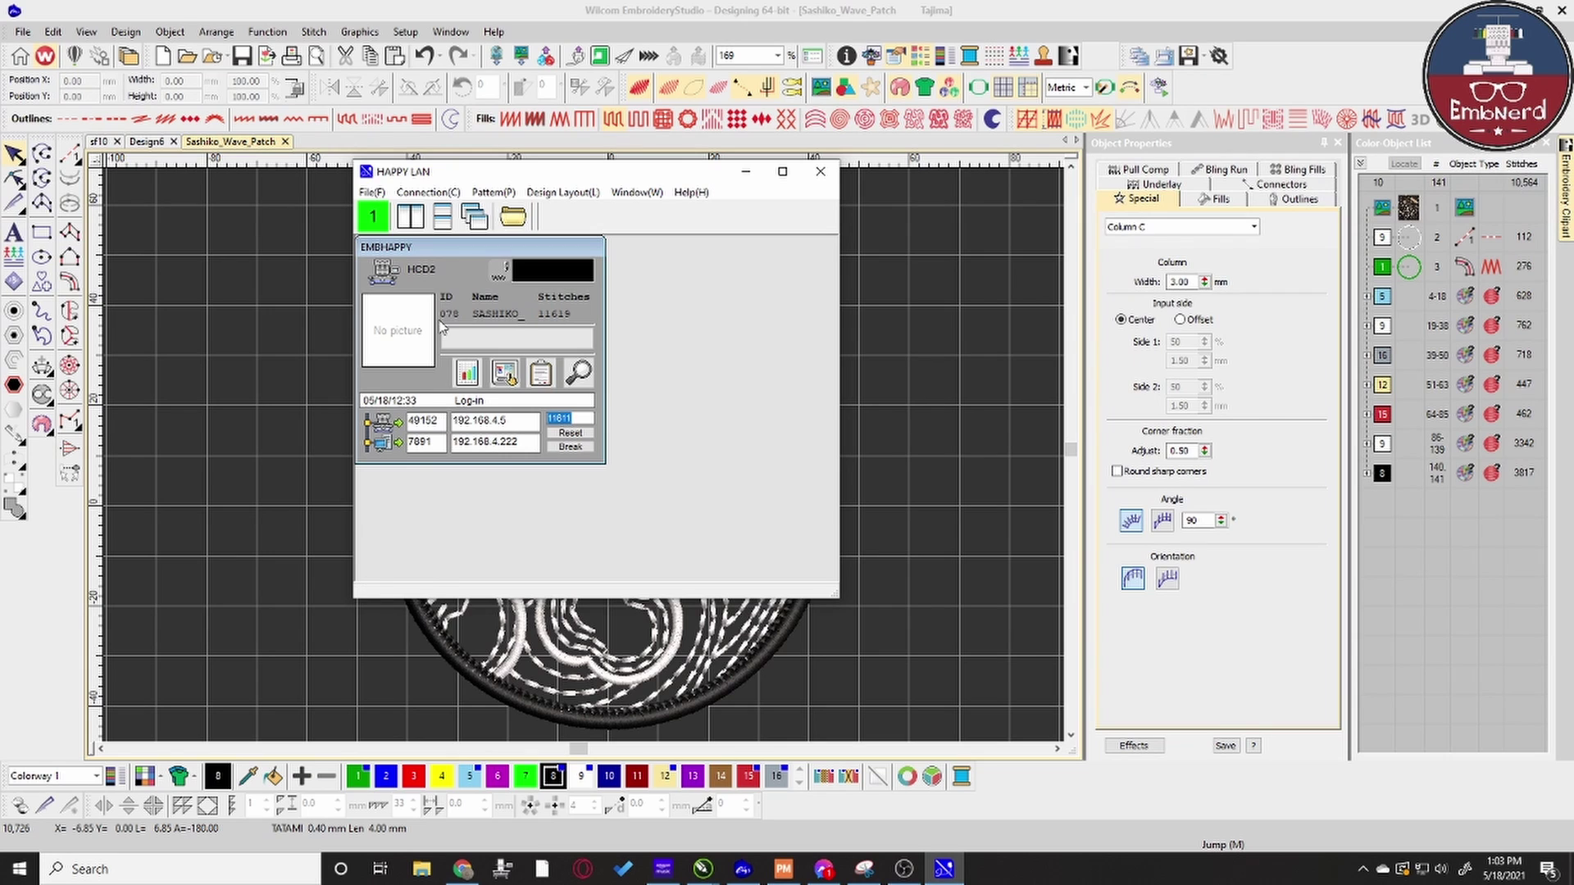
Reopen Environment options and switch the Mode from Normal to LAN monitor, confirming with OK.
{"action": "left_click", "coordinate": [370, 193]}
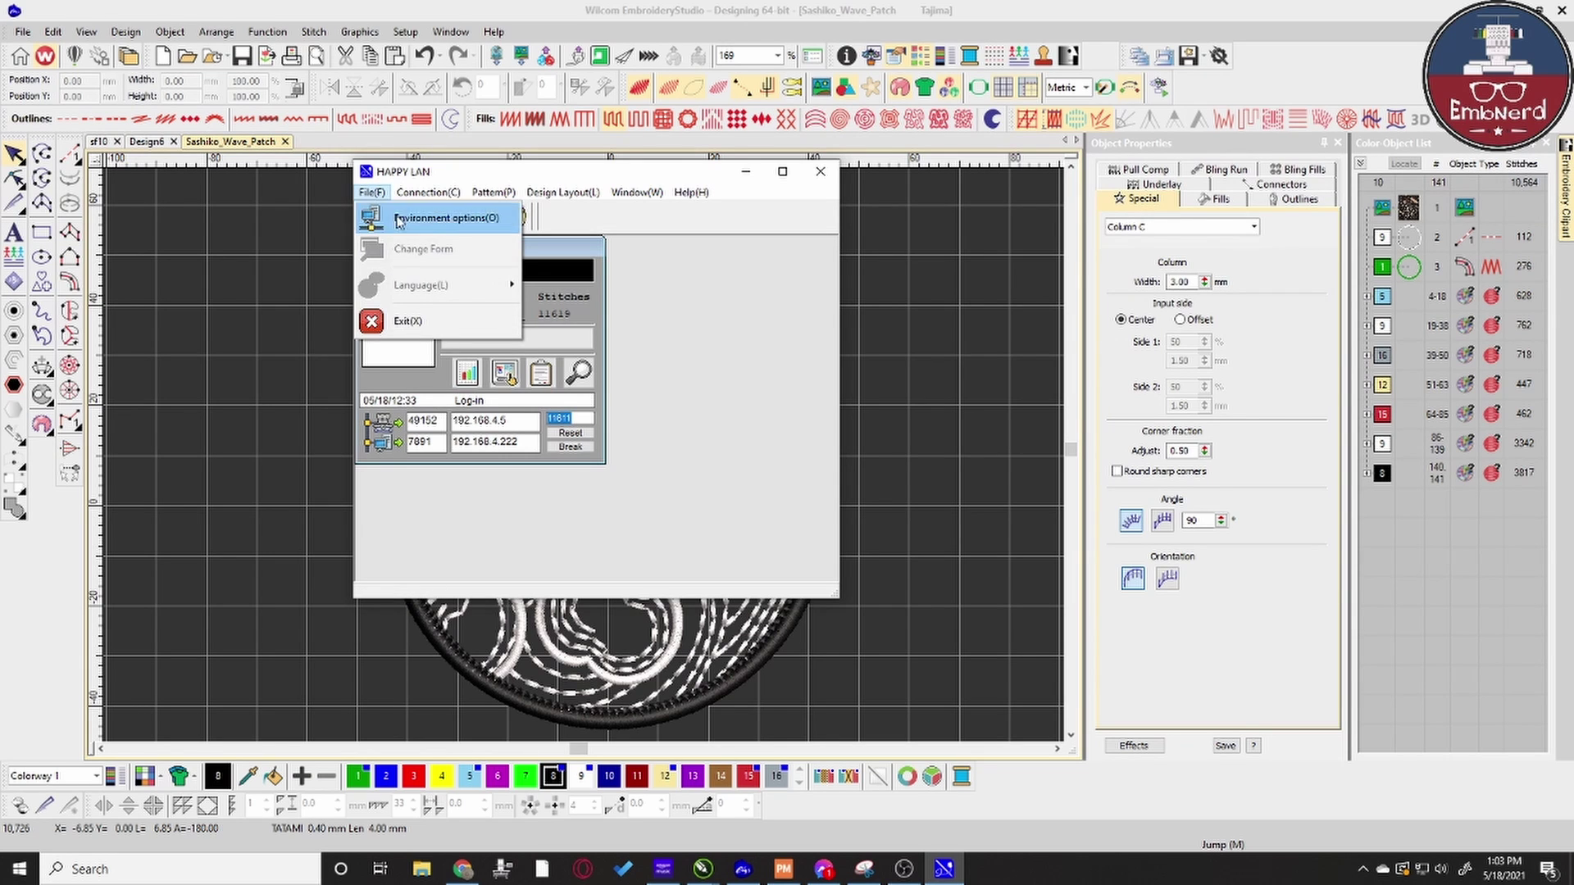
{"action": "left_click", "coordinate": [430, 215]}
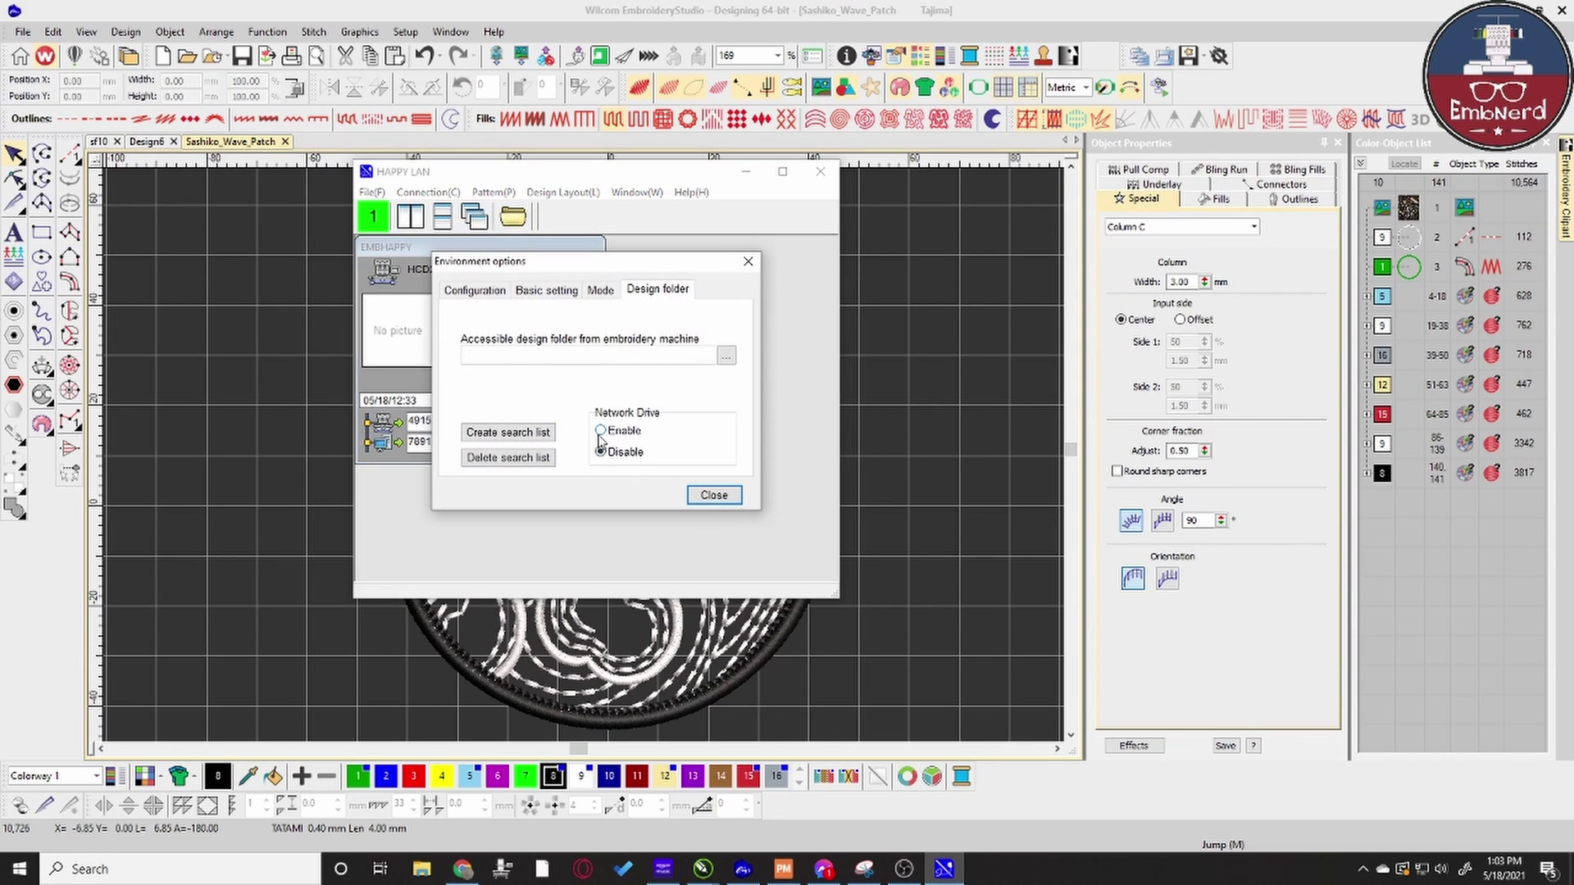
{"action": "left_click", "coordinate": [554, 294]}
{"action": "left_click", "coordinate": [501, 293]}
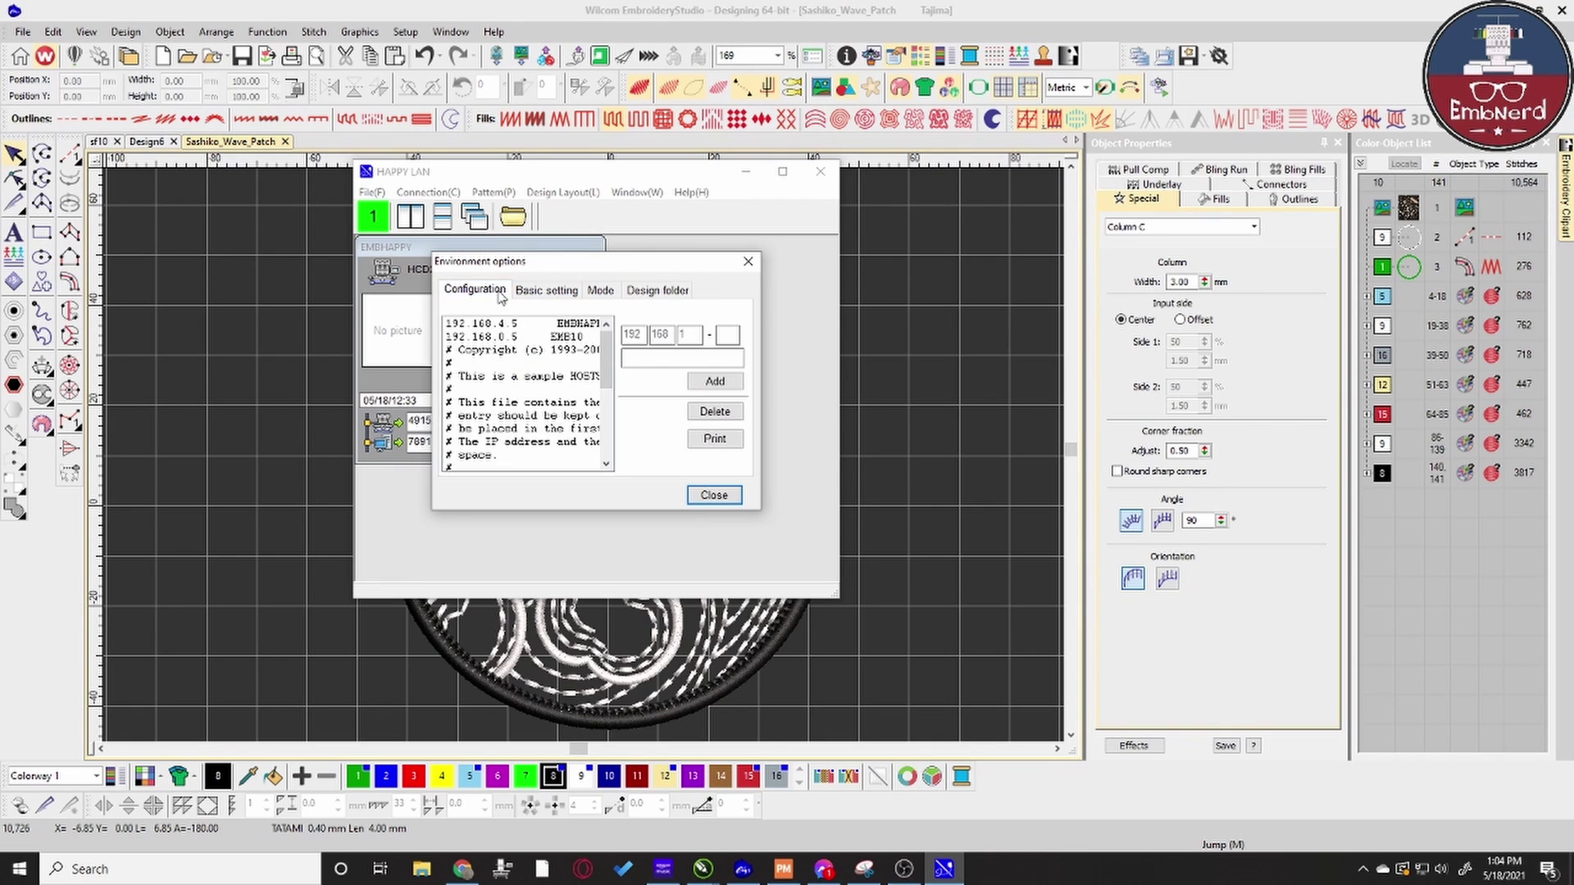
{"action": "left_click", "coordinate": [600, 292]}
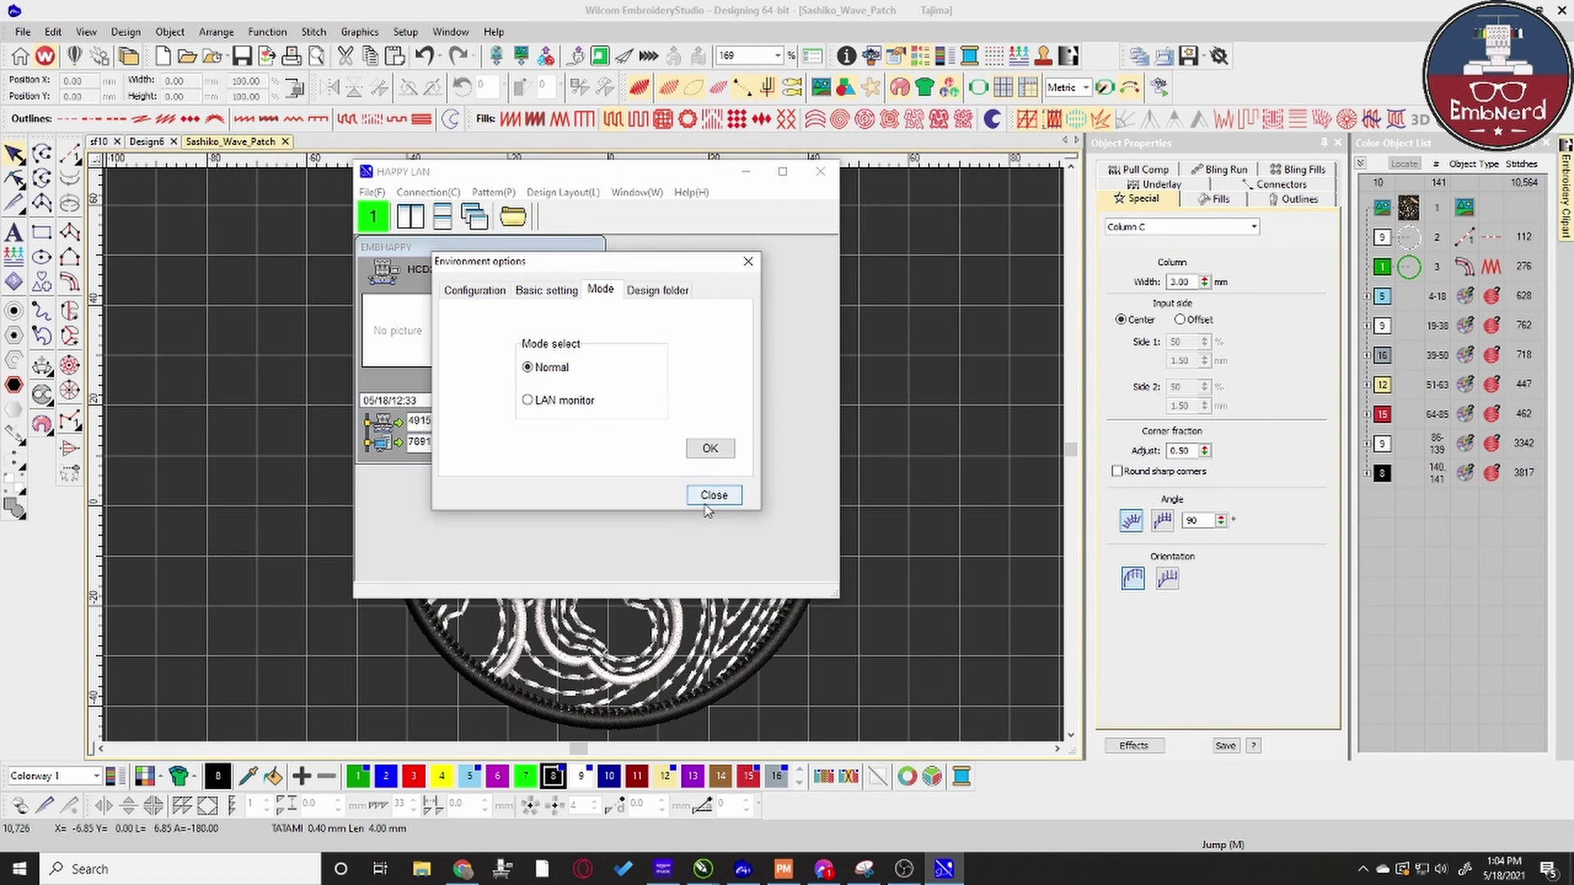
{"action": "left_click", "coordinate": [568, 405]}
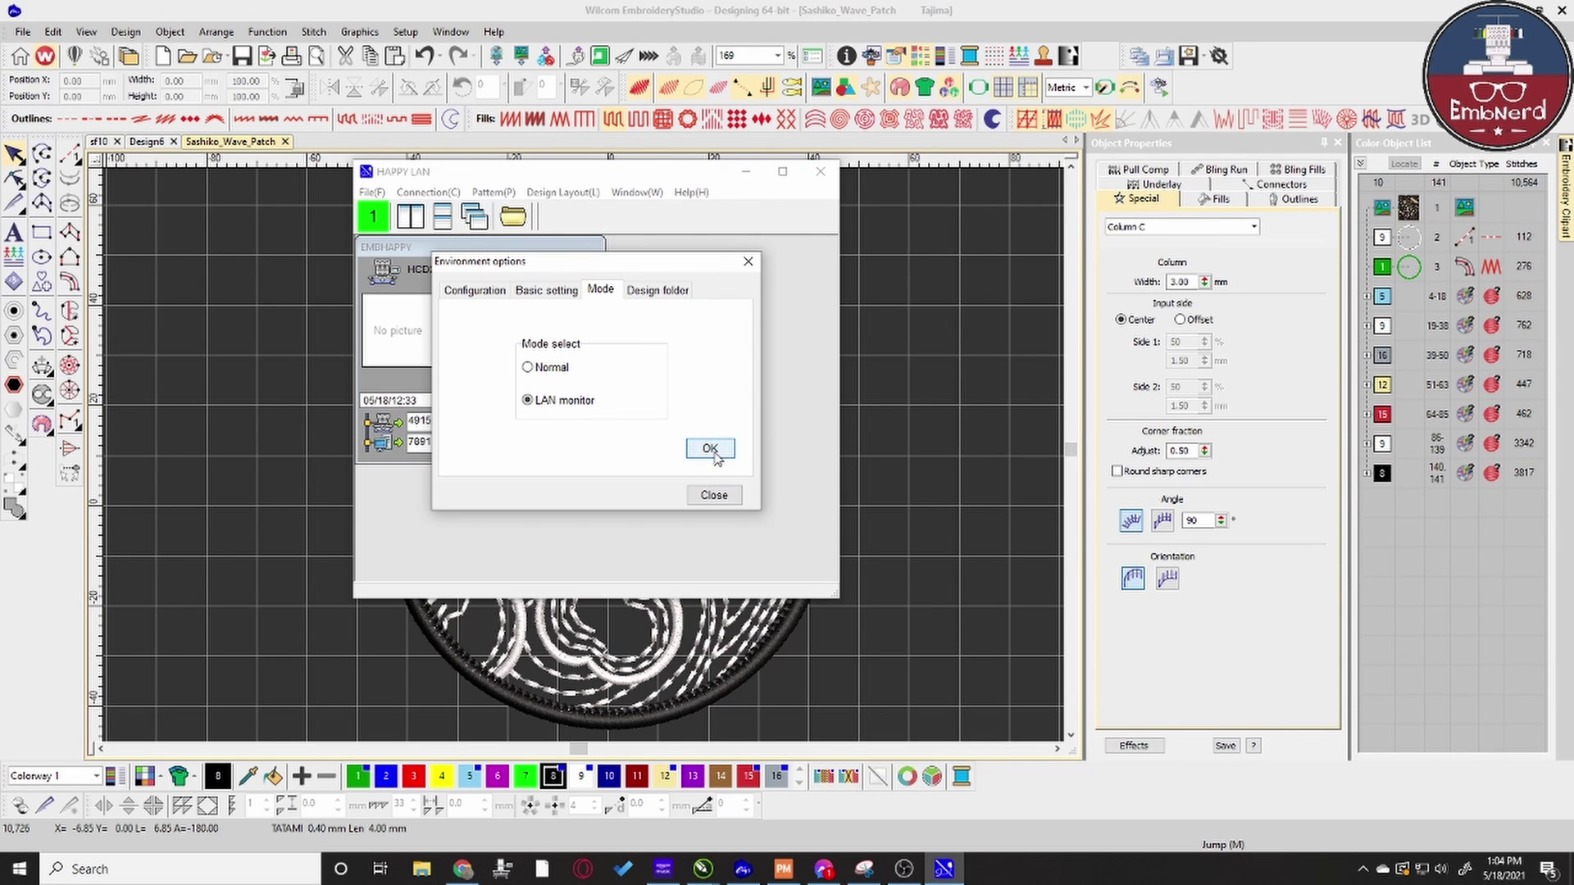
{"action": "left_click", "coordinate": [714, 496]}
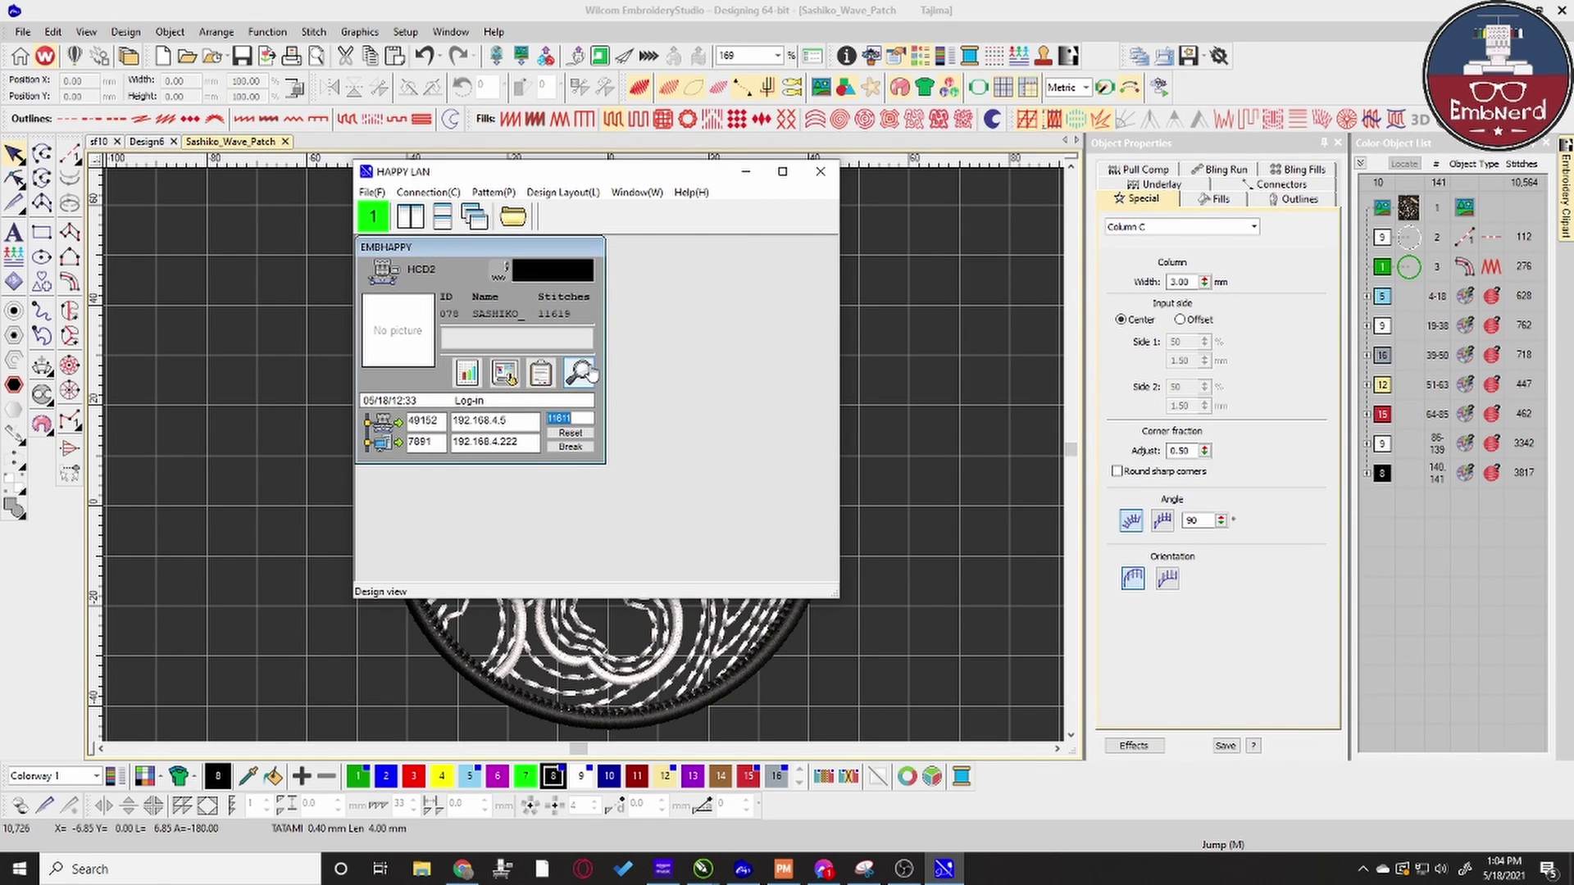